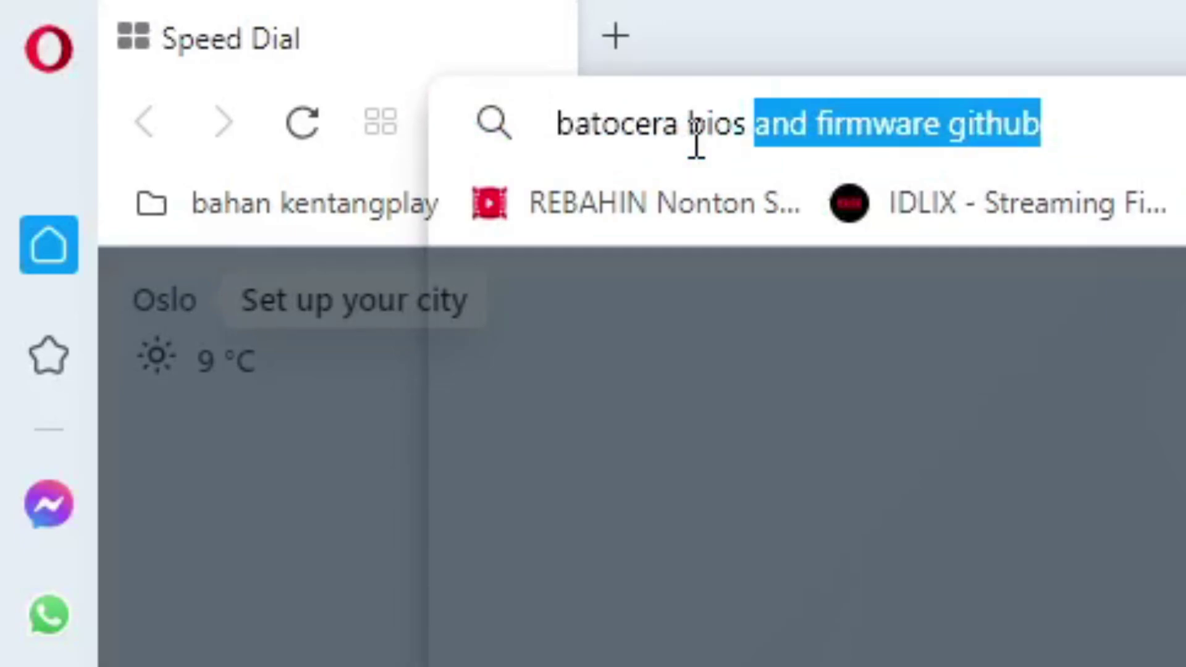
- Search the web for "batocera bios v34 github" and open the retroarch_system releases page at the BIOS Pack v20220308 assets
{"action": "type", "text": "v34 "}
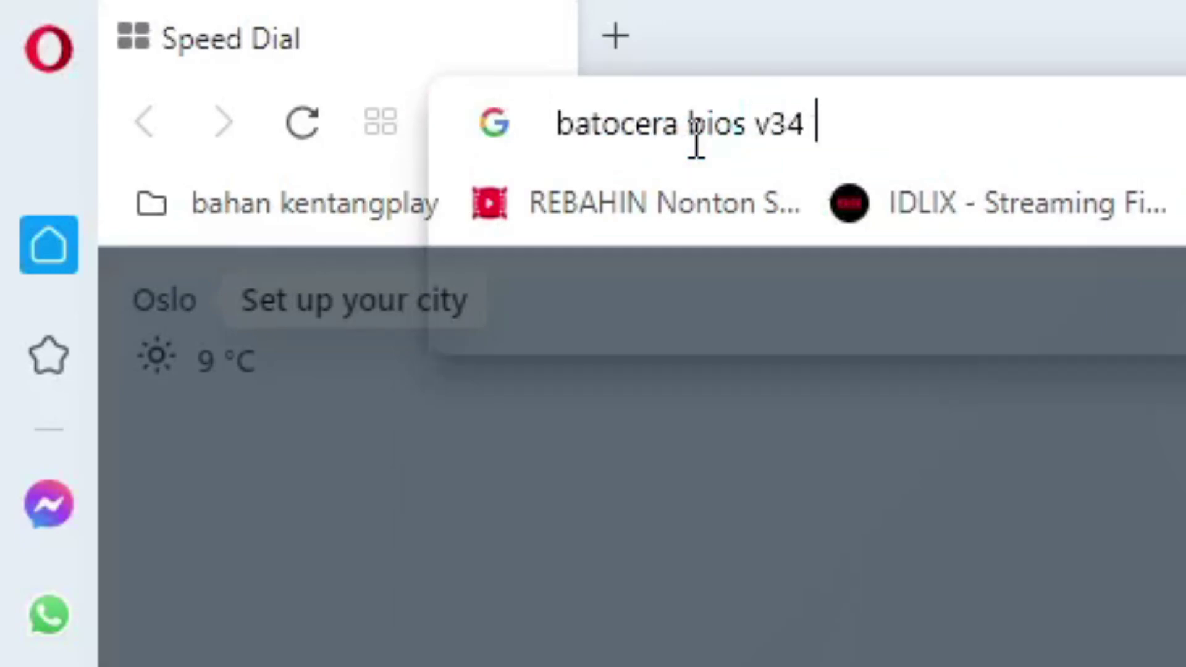
{"action": "type", "text": "githu"}
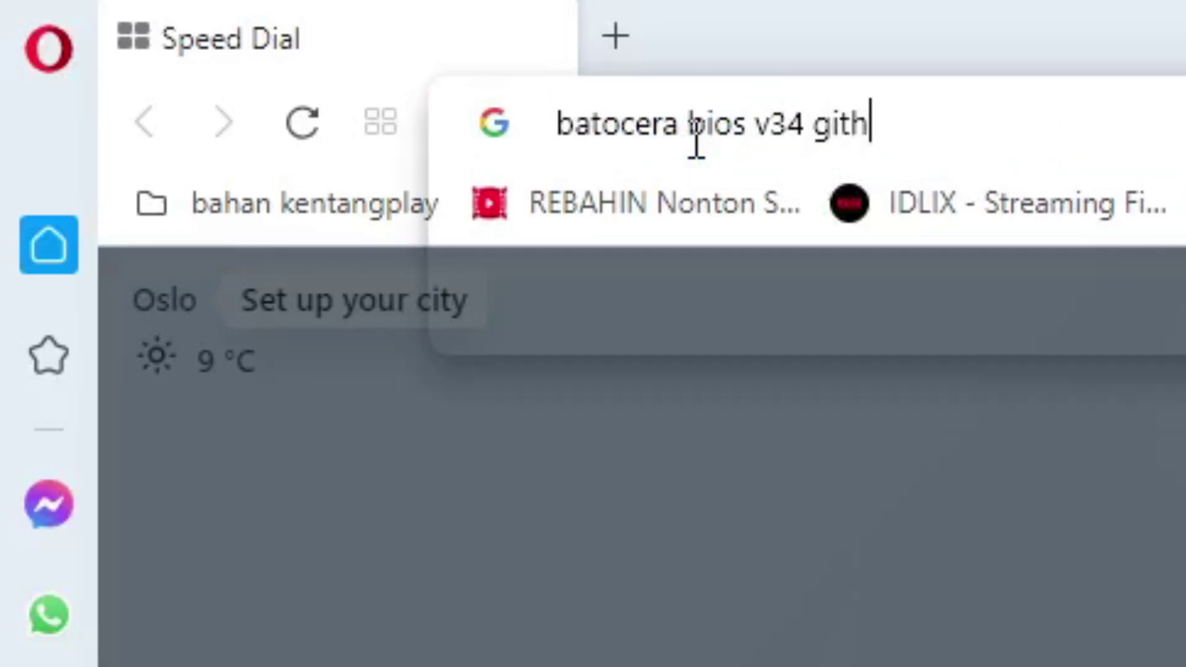
{"action": "type", "text": "b"}
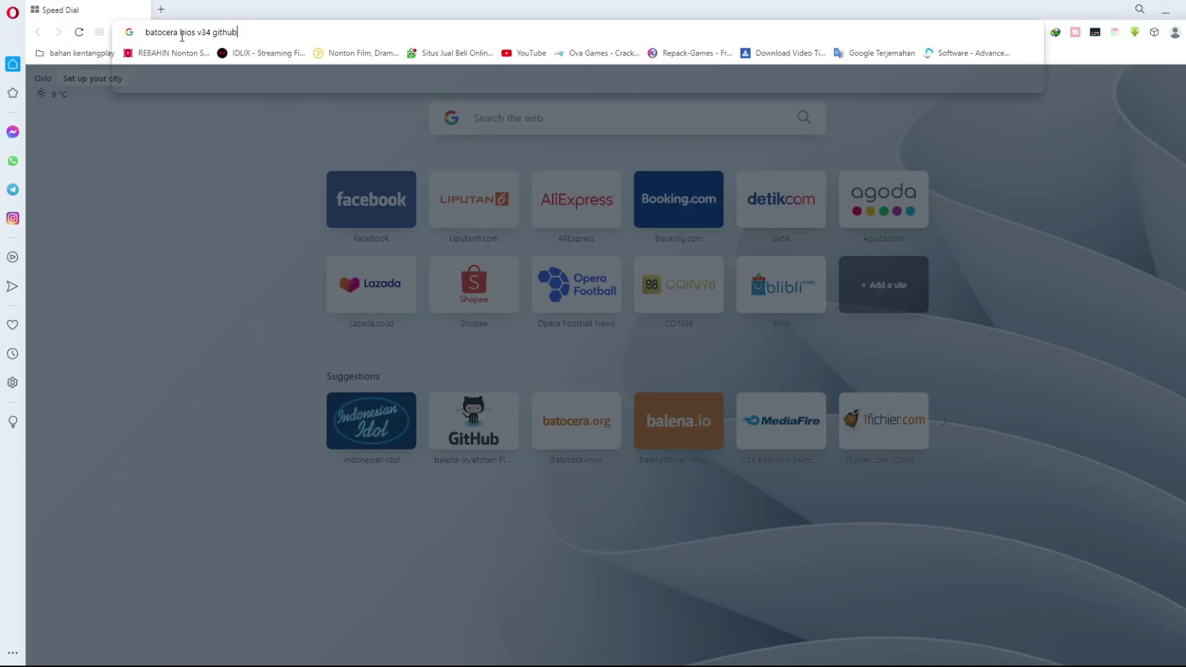
{"action": "key", "text": "Return"}
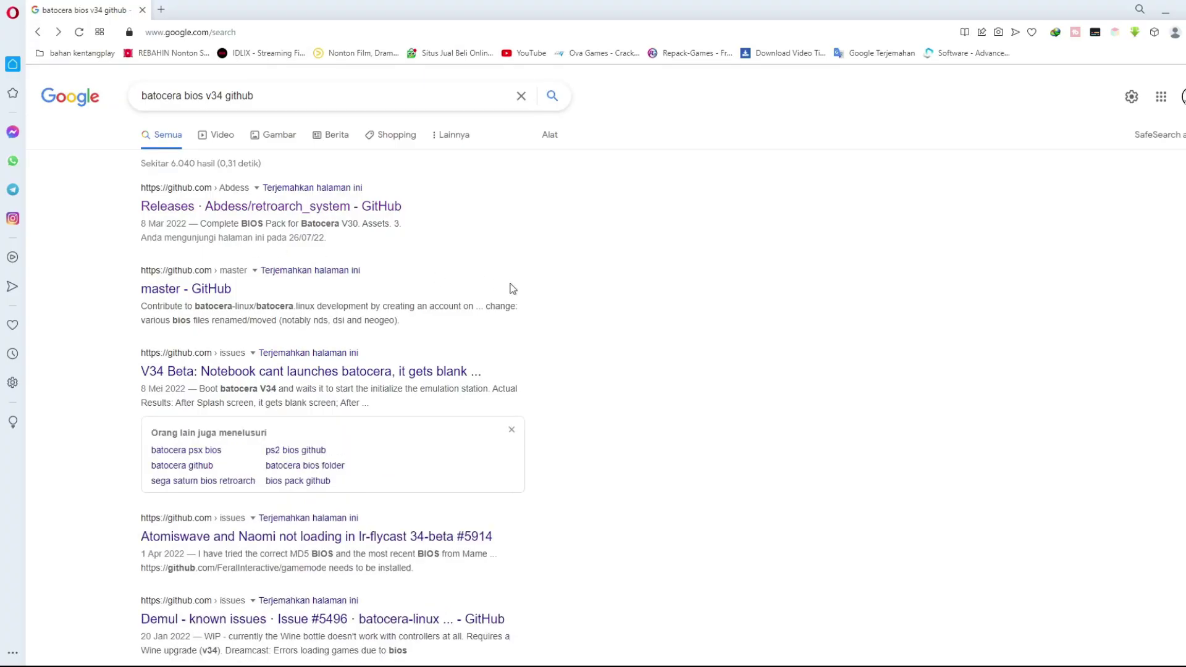
{"action": "left_click", "coordinate": [234, 212]}
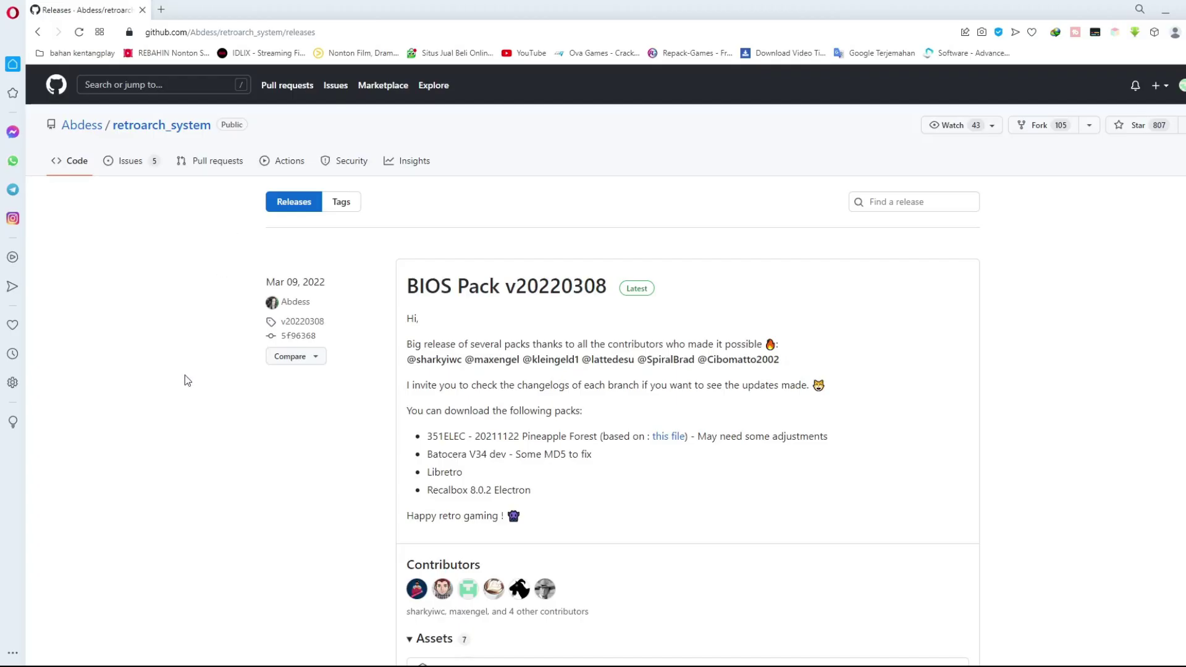
{"action": "scroll", "coordinate": [184, 375], "scroll_direction": "down", "scroll_amount": 2}
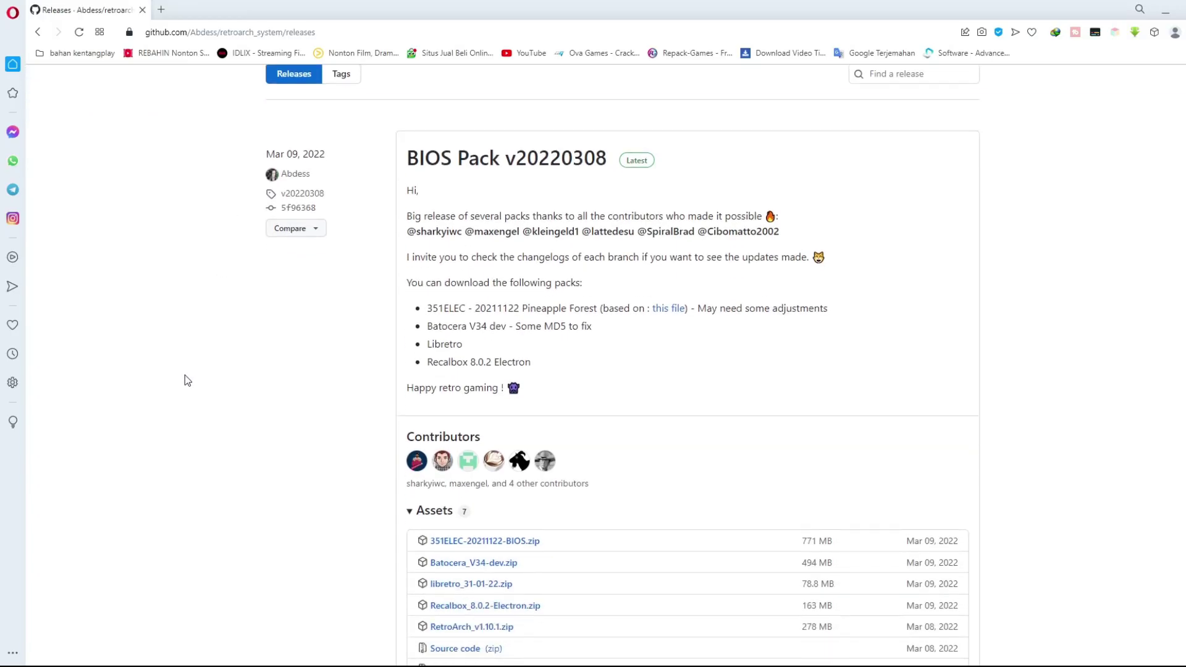
{"action": "scroll", "coordinate": [184, 375], "scroll_direction": "down", "scroll_amount": 1}
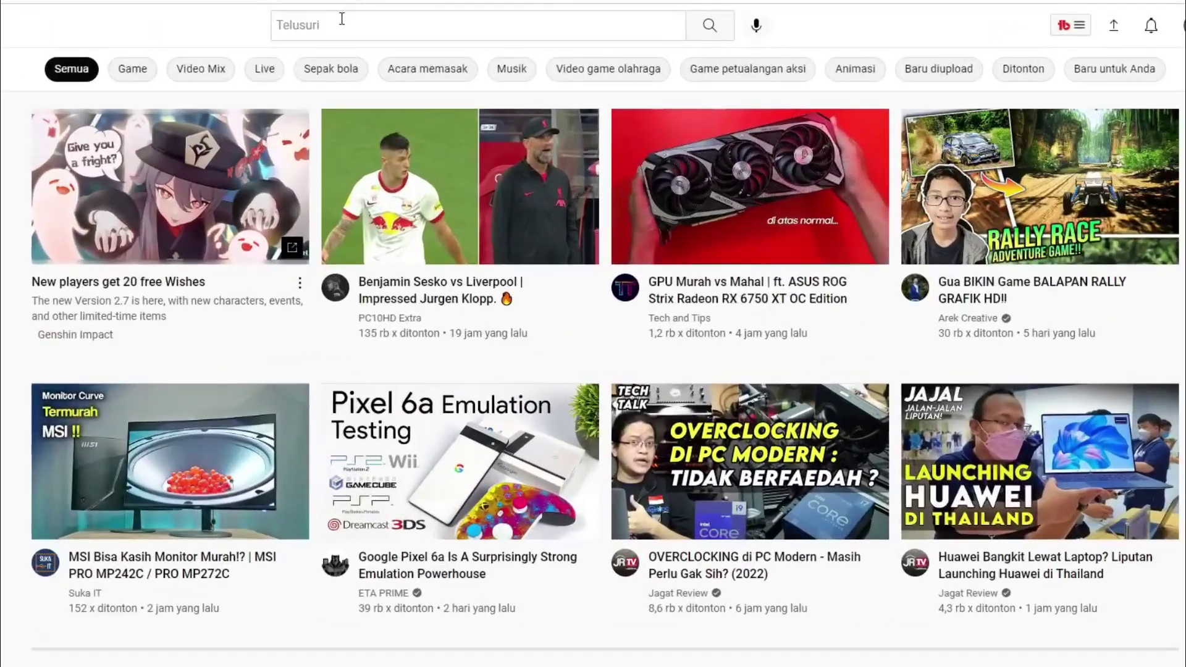
- Search YouTube for "v34 batocera switch 17.06.22 full pack" and open the BIOS Full Switch v34 download link in the video description
{"action": "left_click", "coordinate": [379, 67]}
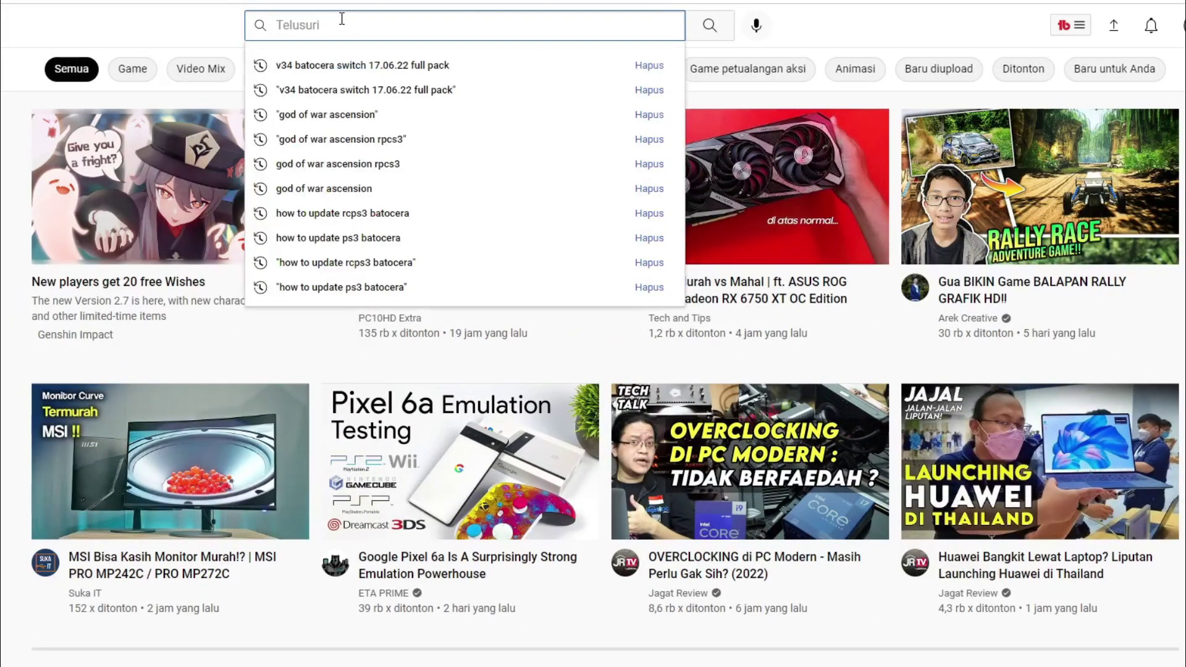
{"action": "type", "text": "v34 batocera switch 17.06.22 full pack"}
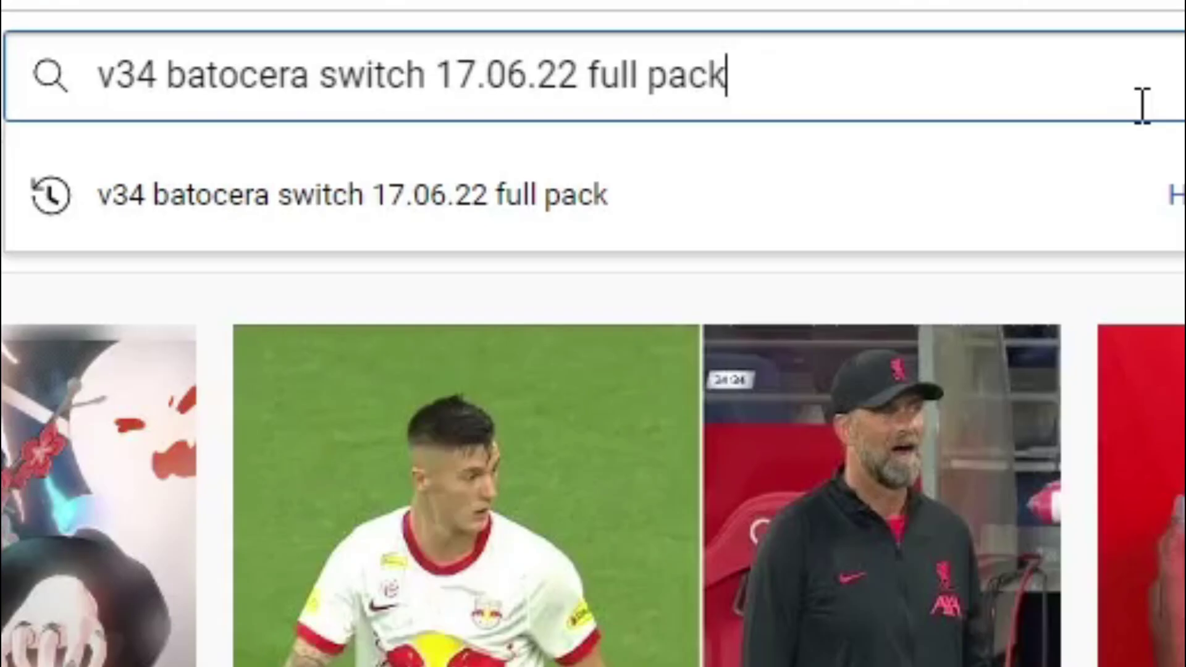
{"action": "key", "text": "Return"}
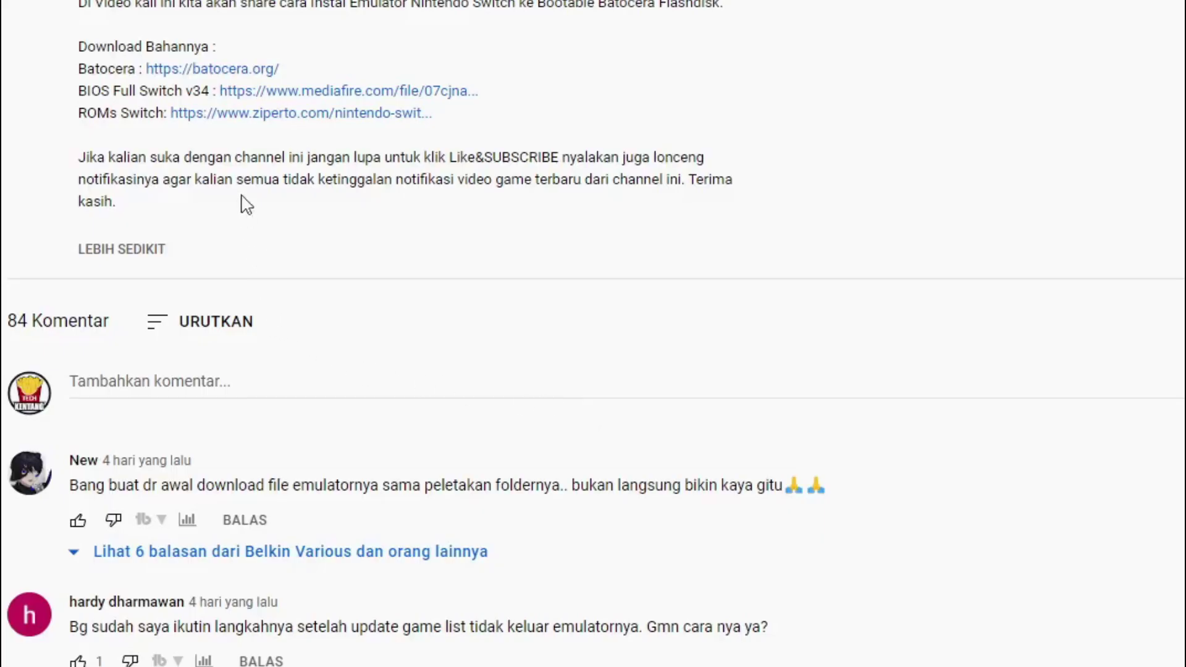
{"action": "left_click", "coordinate": [269, 93]}
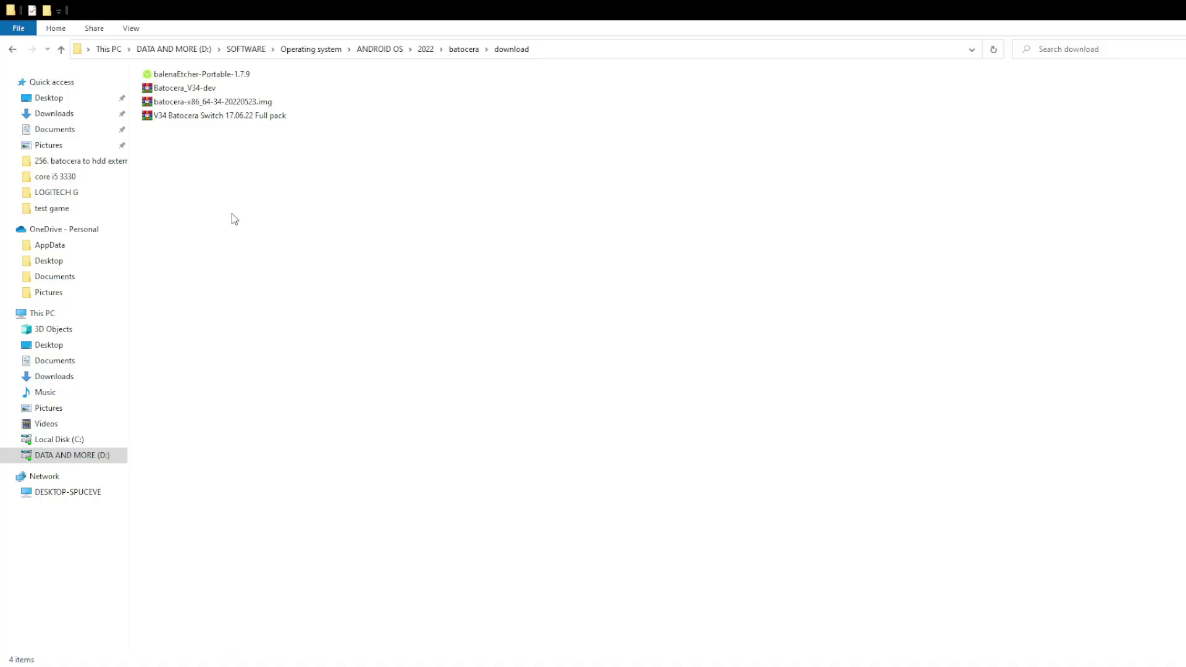
- Extract the Batocera_V34-dev archive into its own folder inside the batocera download folder
{"action": "left_click", "coordinate": [214, 90]}
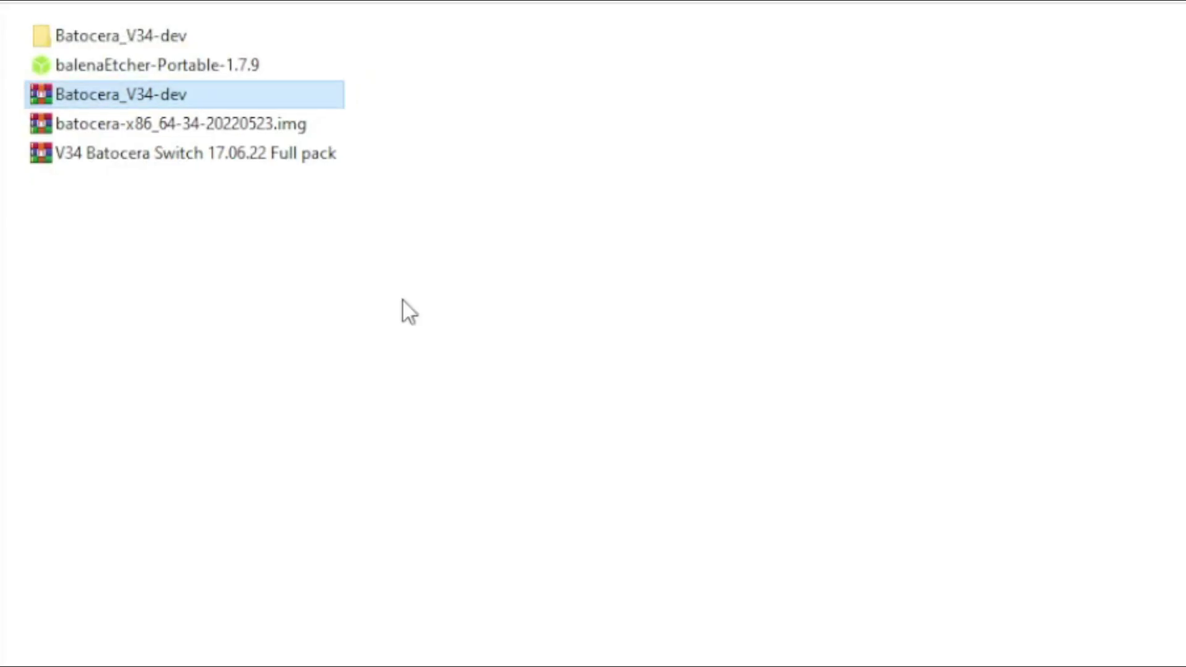
{"action": "left_click", "coordinate": [258, 160]}
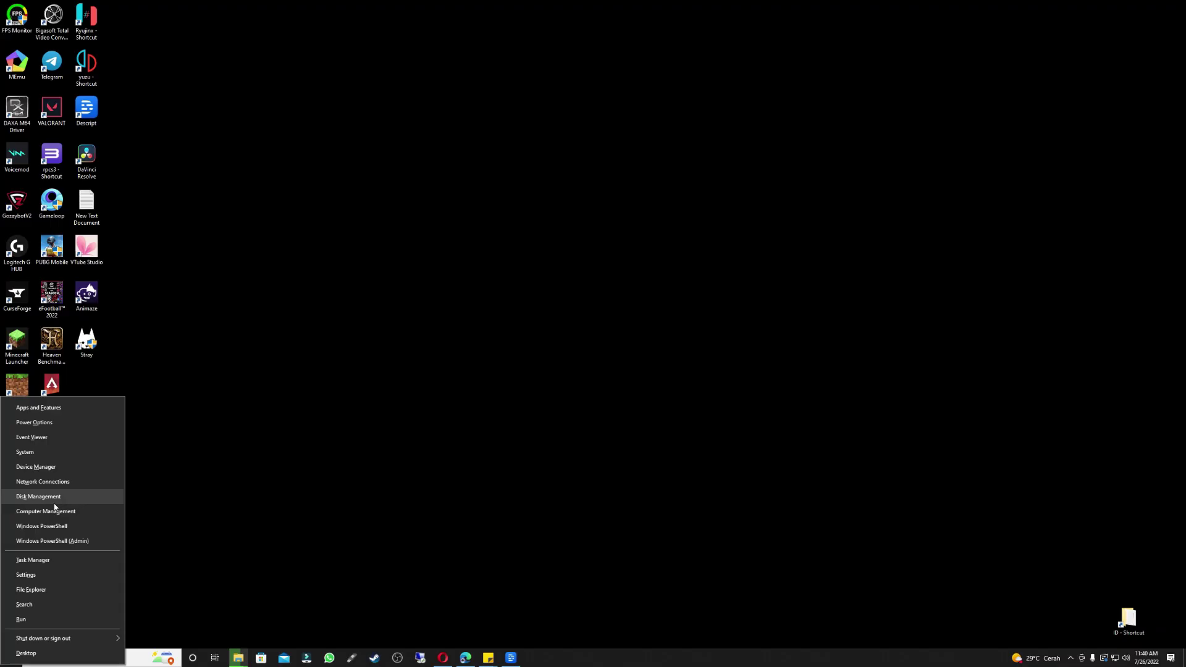
- Open Disk Management and delete the BATOCERA (E:) volume on Disk 3
{"action": "left_click", "coordinate": [56, 500]}
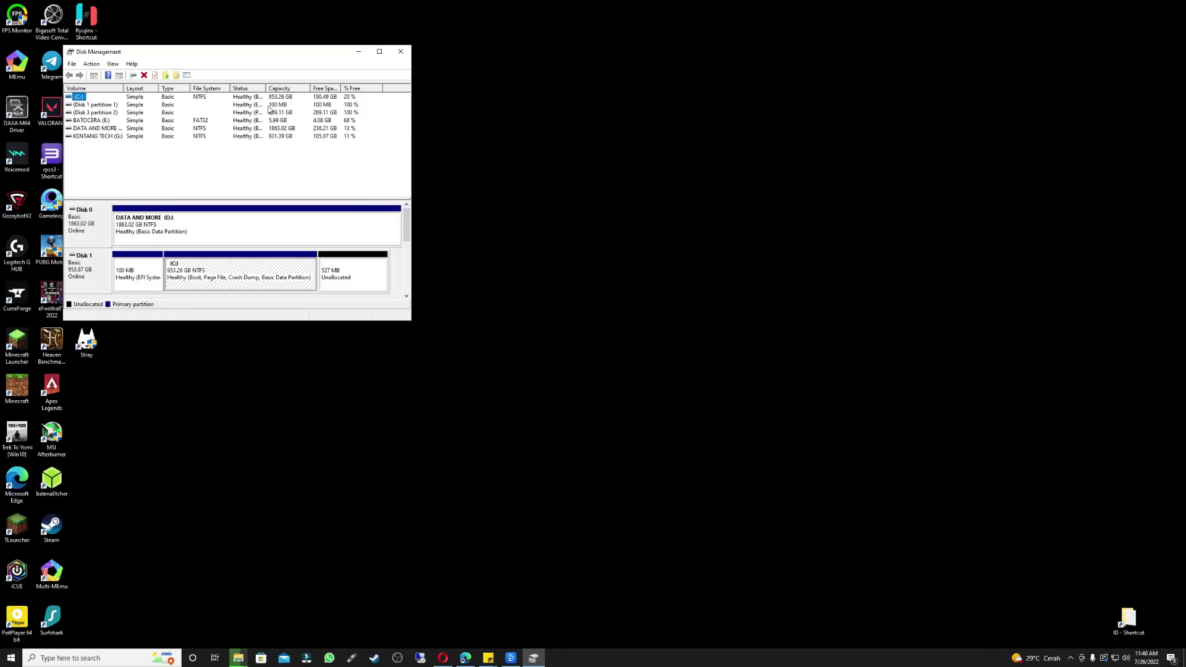
{"action": "left_click_drag", "start_coordinate": [265, 58], "coordinate": [575, 68]}
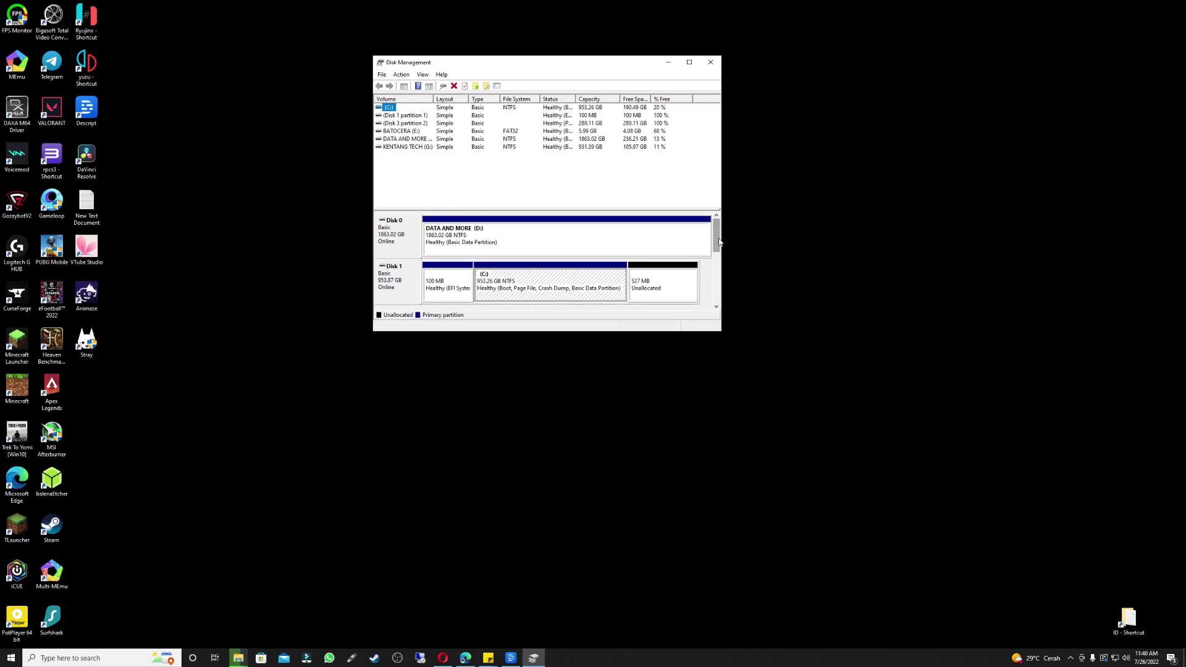
{"action": "left_click_drag", "start_coordinate": [718, 241], "coordinate": [706, 294]}
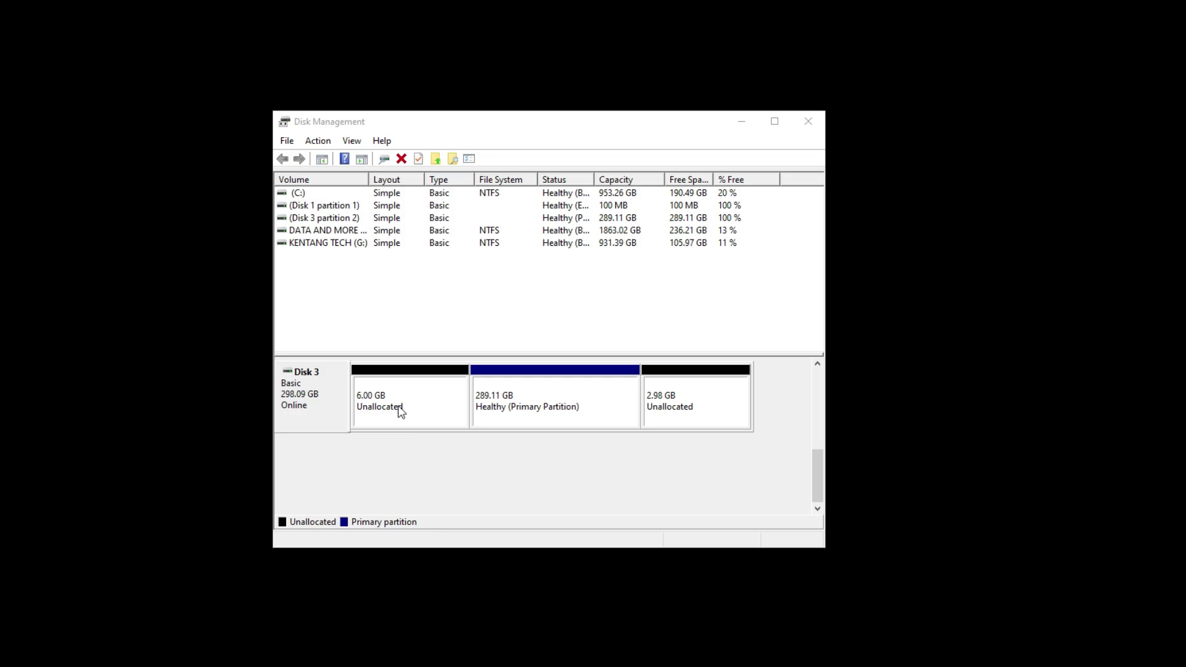
{"action": "left_click", "coordinate": [452, 244]}
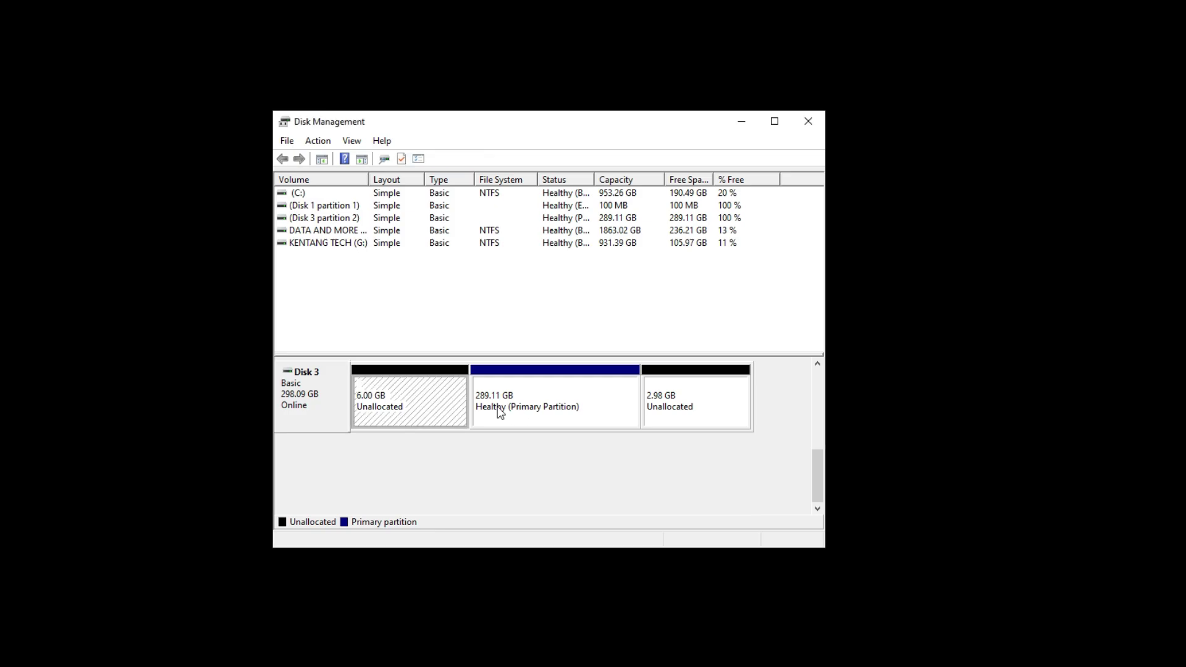
- Delete the 289.11 GB primary partition on Disk 3
{"action": "left_click", "coordinate": [577, 408]}
{"action": "right_click", "coordinate": [576, 403]}
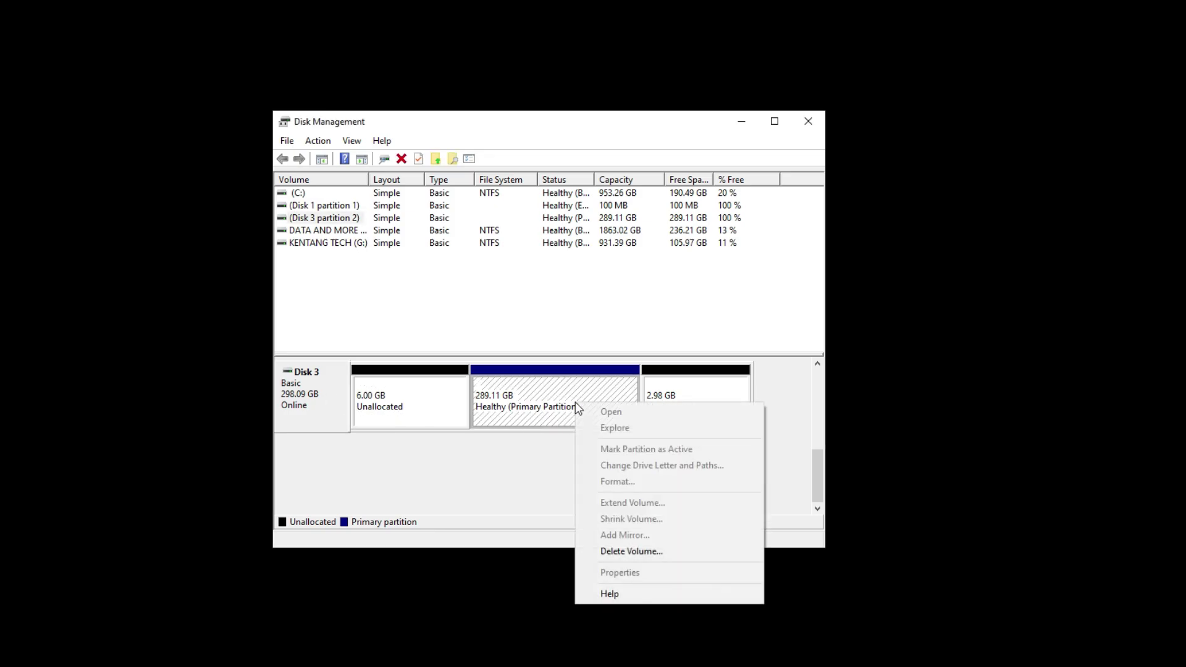
{"action": "left_click", "coordinate": [610, 549]}
{"action": "left_click", "coordinate": [611, 487]}
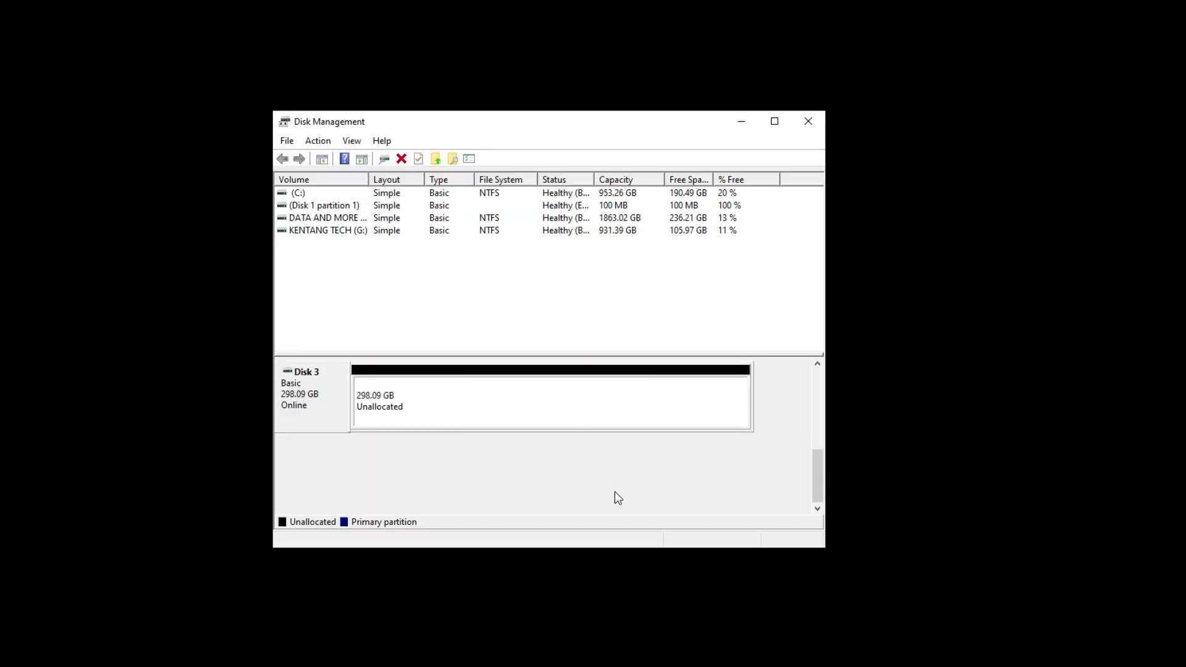
- Create a new simple NTFS volume using all the unallocated space on Disk 3, with drive letter E
{"action": "right_click", "coordinate": [488, 384]}
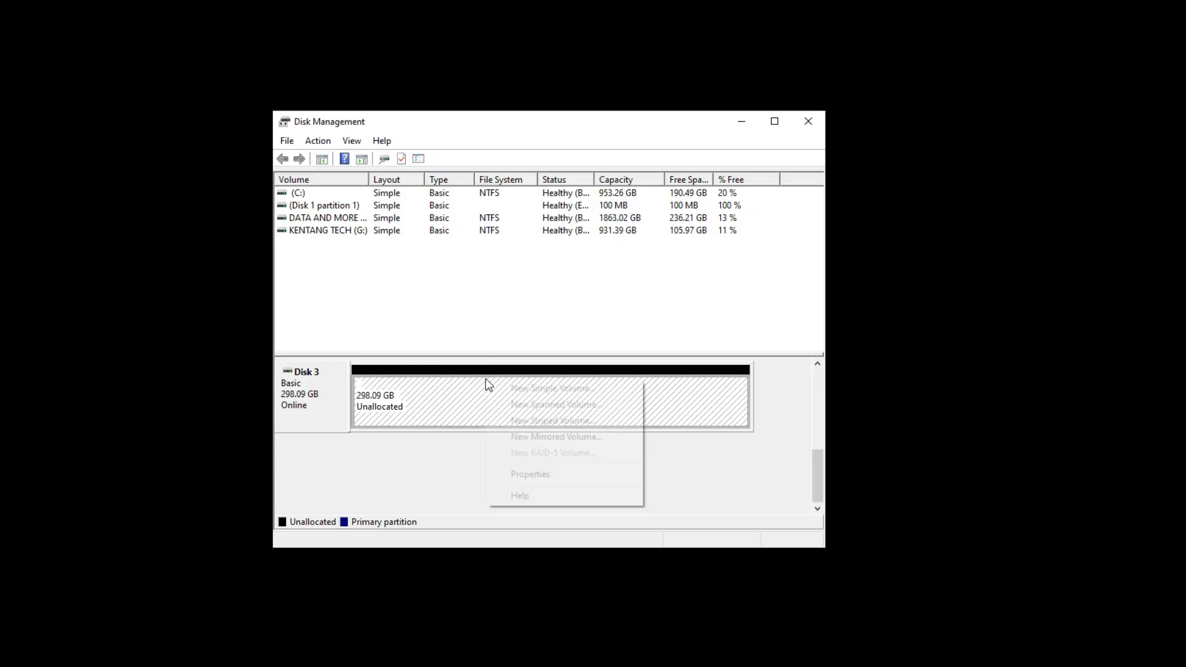
{"action": "left_click", "coordinate": [587, 388]}
{"action": "left_click", "coordinate": [569, 458]}
{"action": "left_click", "coordinate": [569, 458]}
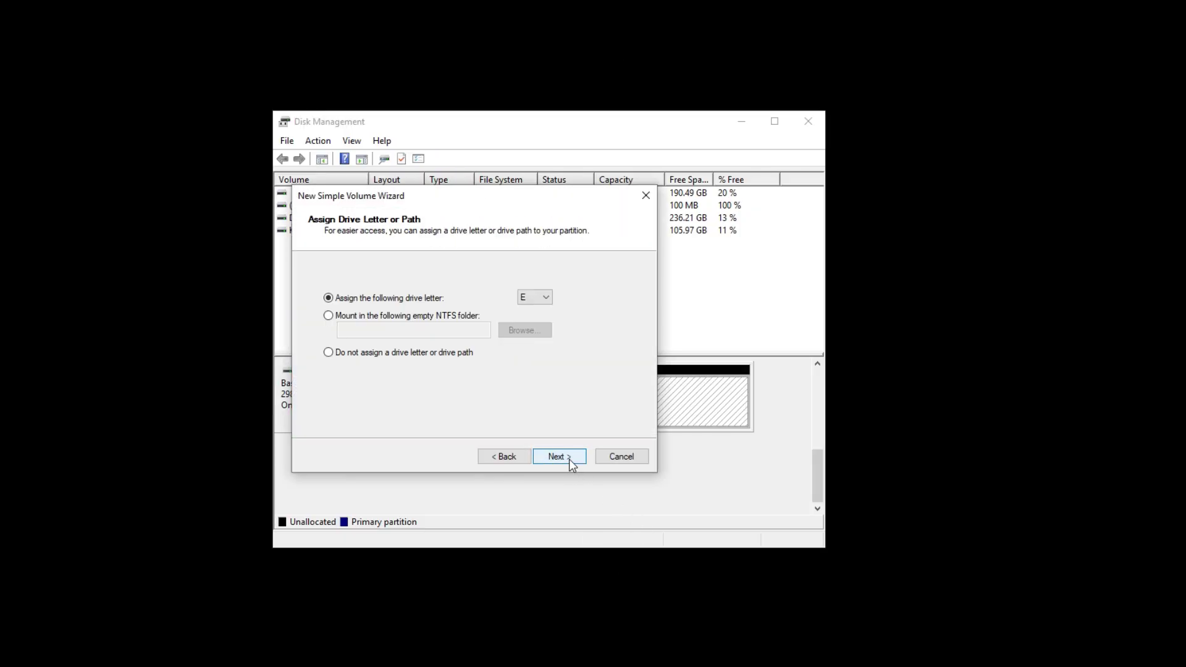
{"action": "left_click", "coordinate": [569, 459]}
{"action": "left_click", "coordinate": [569, 459]}
{"action": "left_click", "coordinate": [568, 458]}
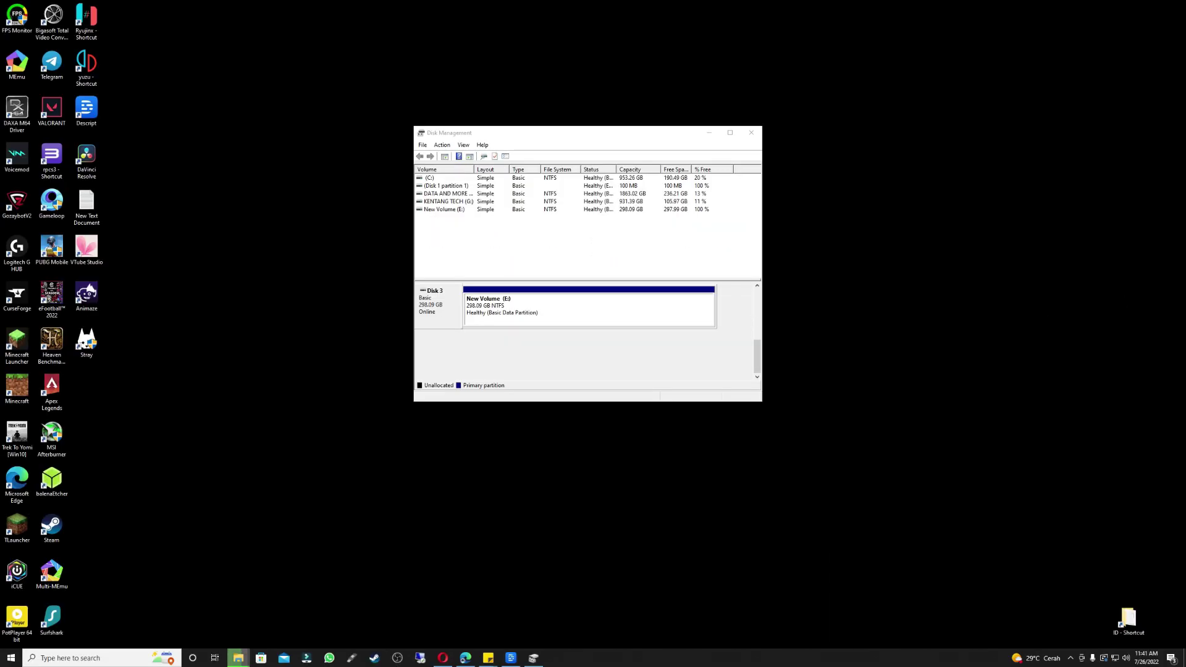
- Switch to balenaEtcher and load the image batocera-x86_64-34-20220523.img from the 2022 folder
{"action": "key", "text": "alt+Tab"}
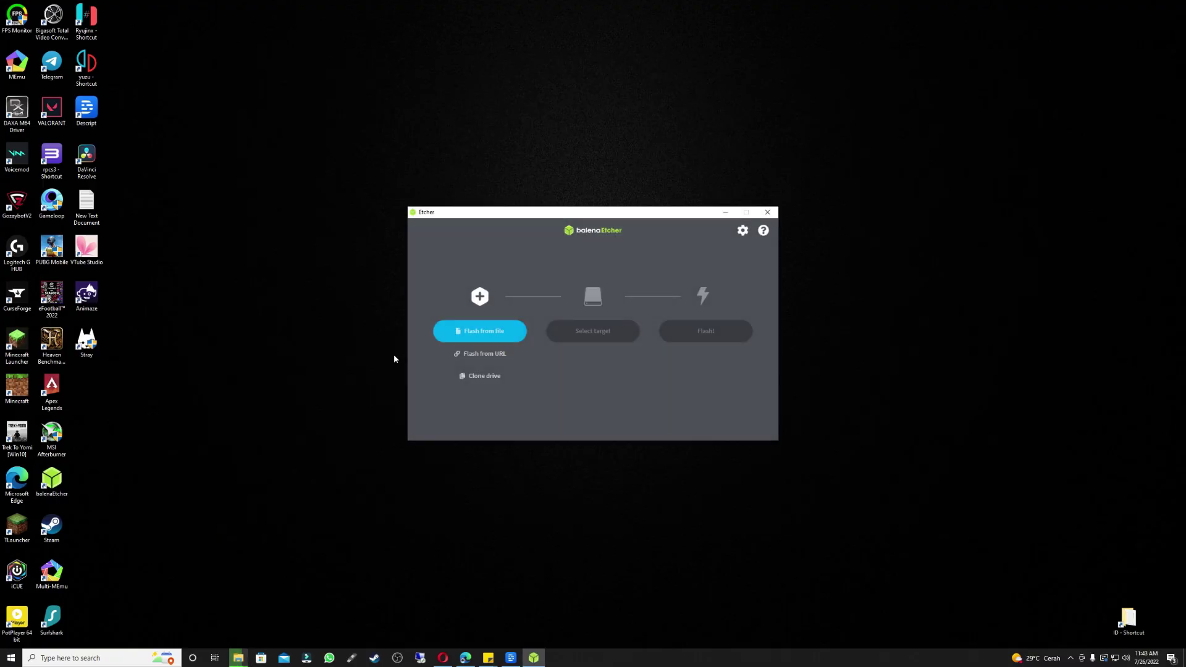
{"action": "left_click", "coordinate": [461, 334]}
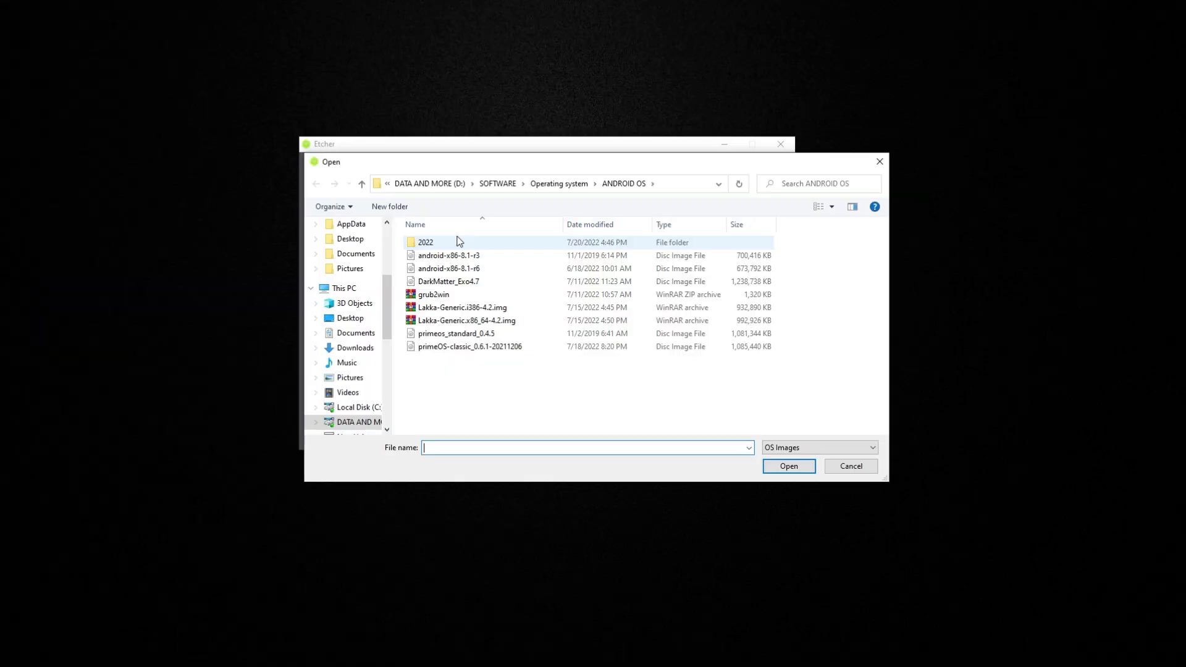
{"action": "double_click", "coordinate": [524, 285]}
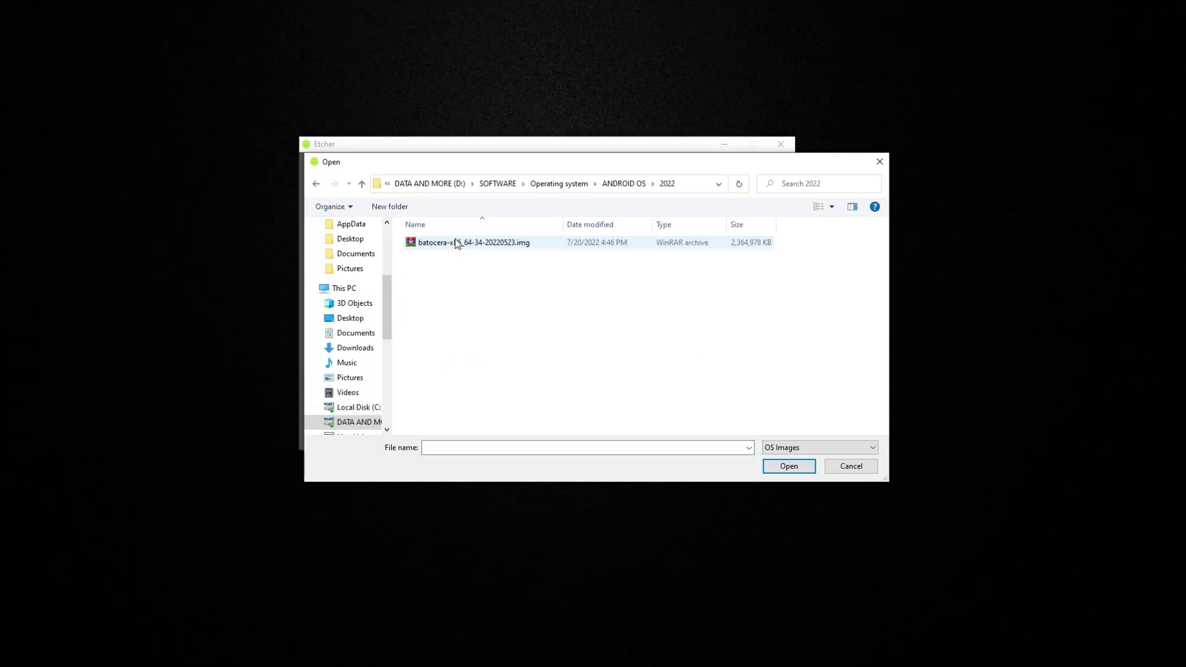
{"action": "left_click", "coordinate": [457, 244]}
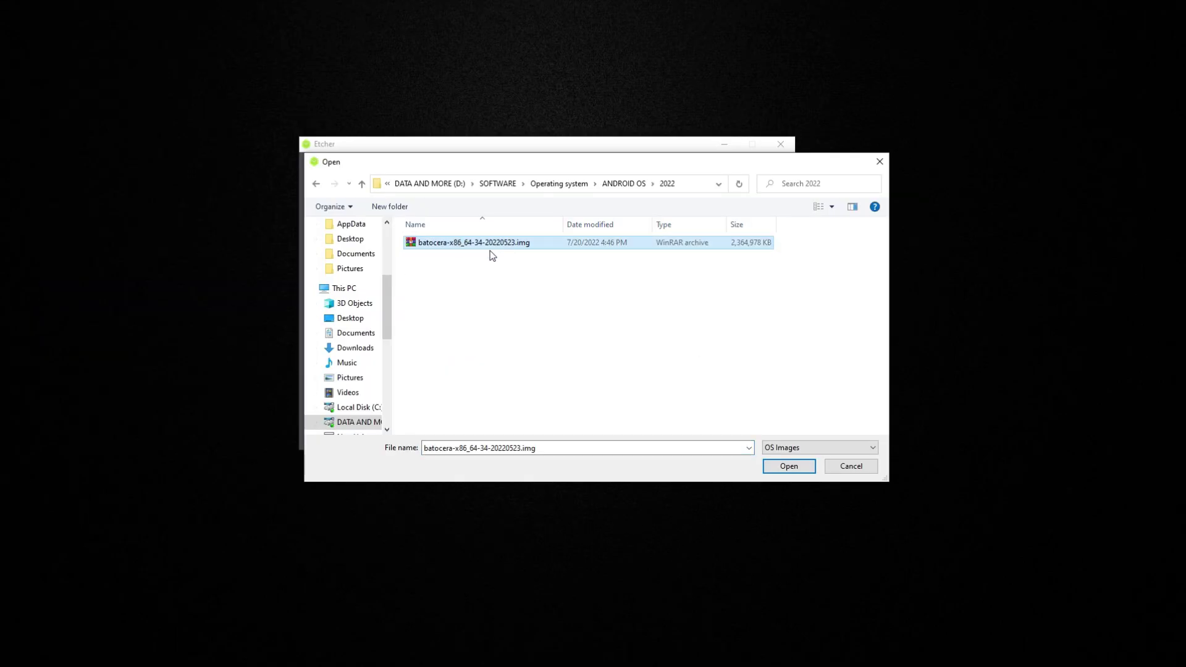
{"action": "left_click", "coordinate": [786, 468]}
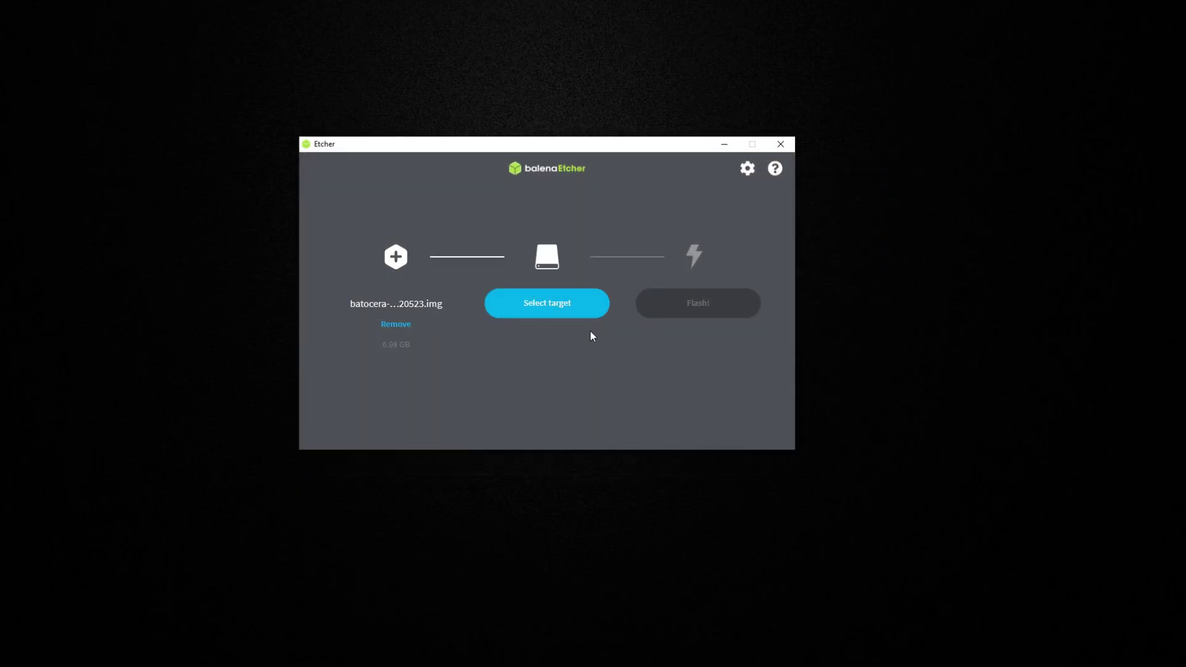
- Choose the 320 GB Hitachi disk at E:\ as the flash target
{"action": "left_click", "coordinate": [562, 304]}
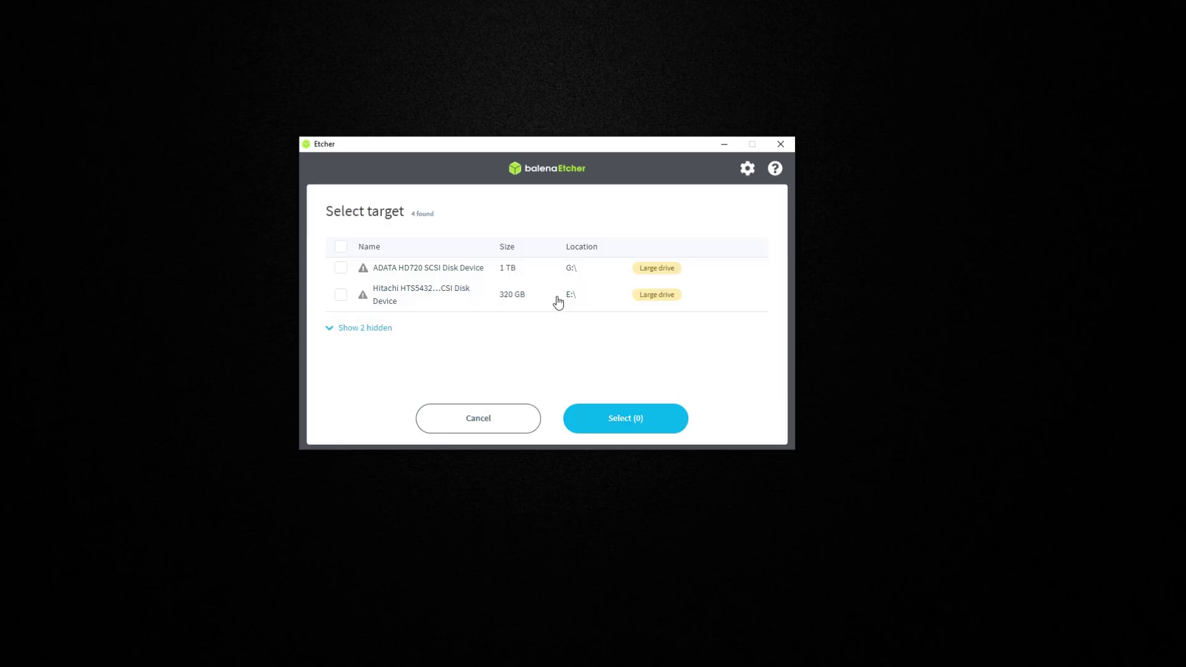
{"action": "left_click", "coordinate": [364, 327]}
{"action": "left_click", "coordinate": [340, 295]}
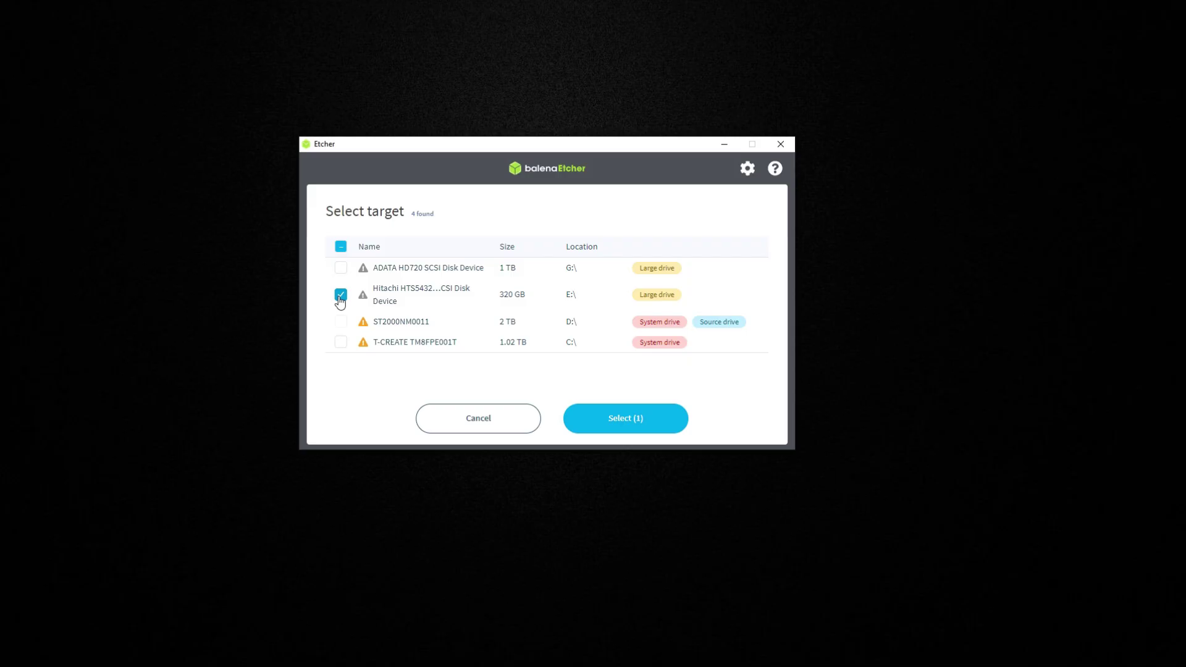
{"action": "left_click", "coordinate": [621, 427]}
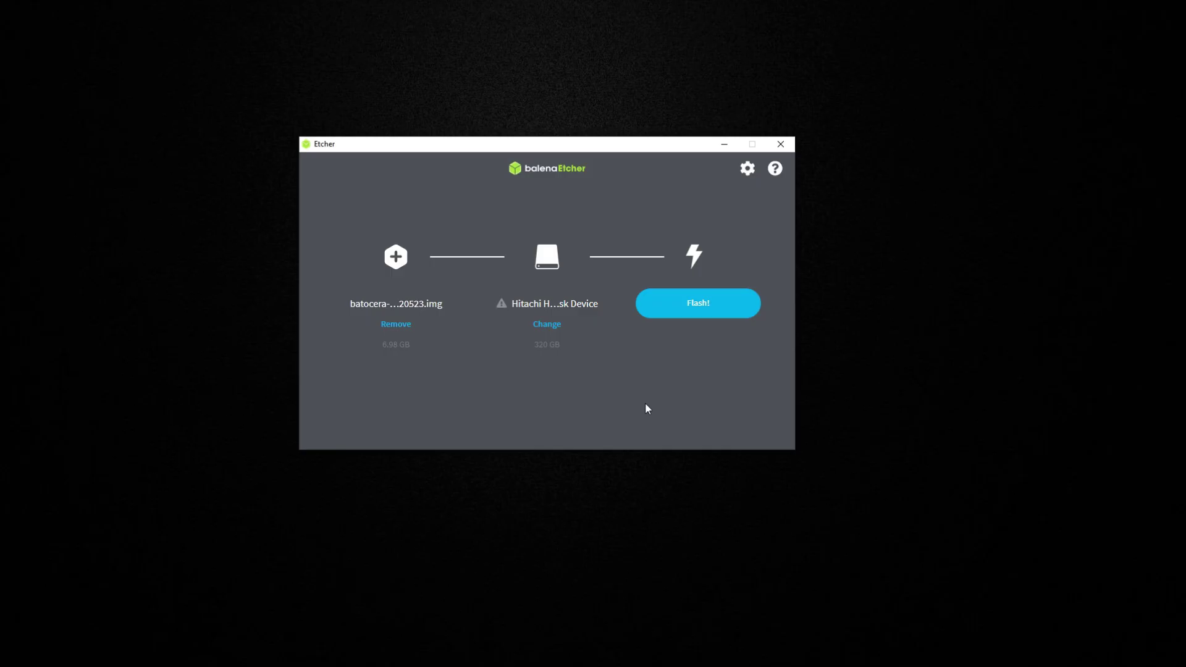
- Flash the Batocera image to the Hitachi disk, accepting the large-drive warning and the permission request, and skip validation
{"action": "left_click", "coordinate": [683, 306]}
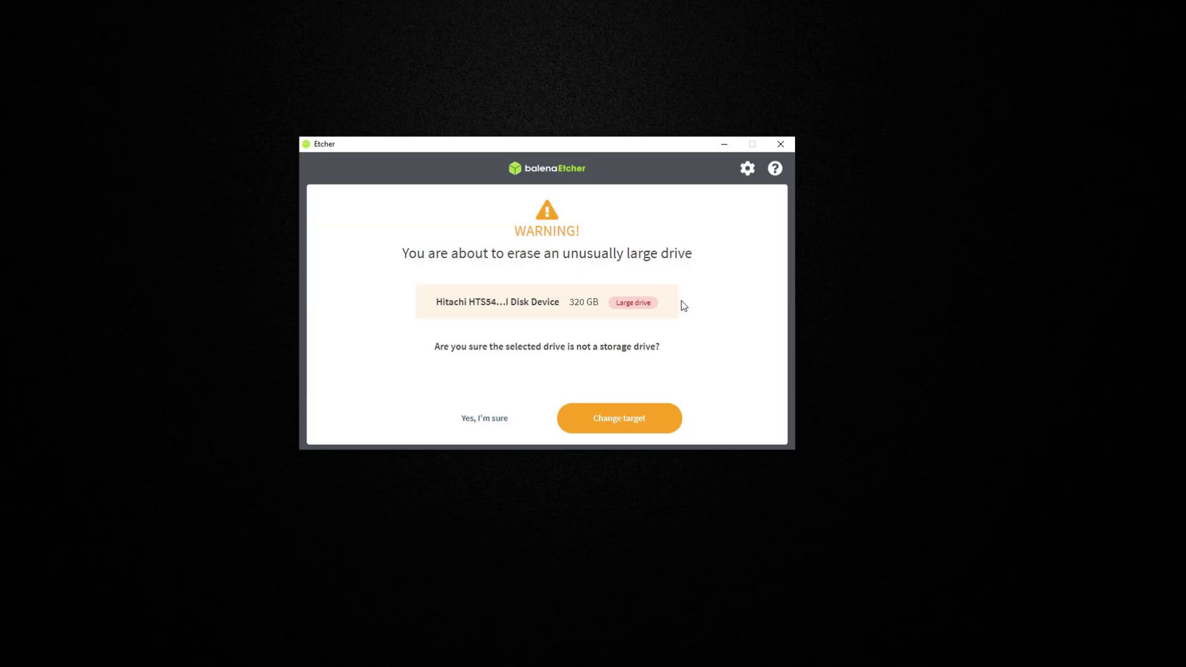
{"action": "left_click", "coordinate": [486, 420]}
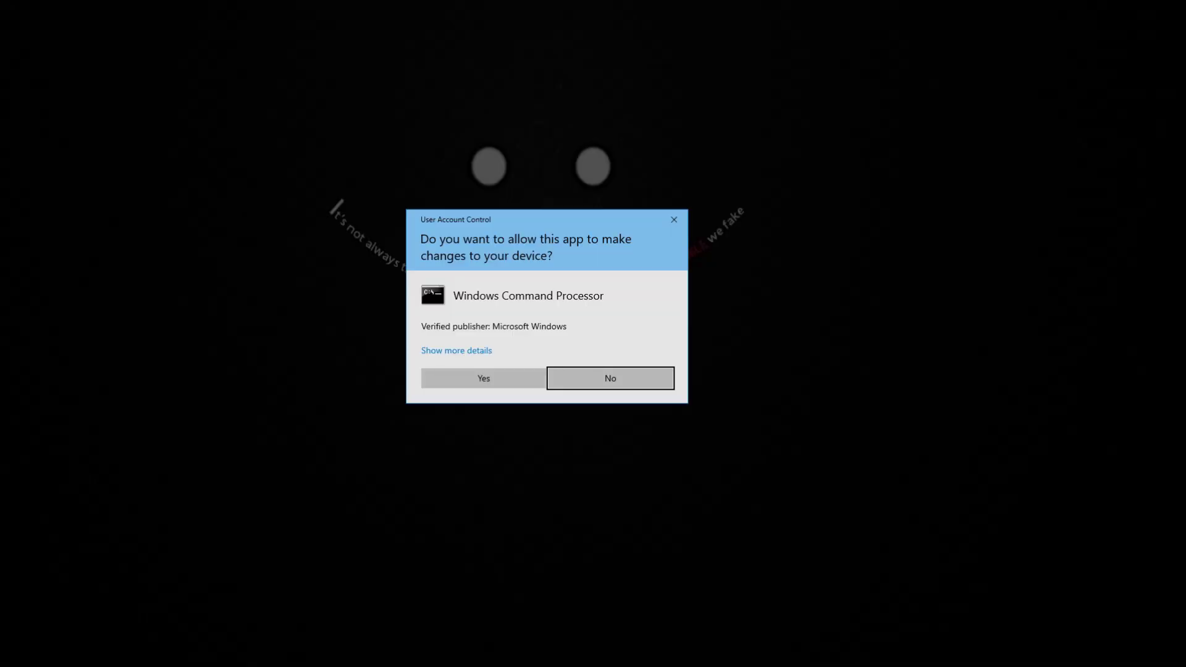
{"action": "left_click", "coordinate": [483, 380]}
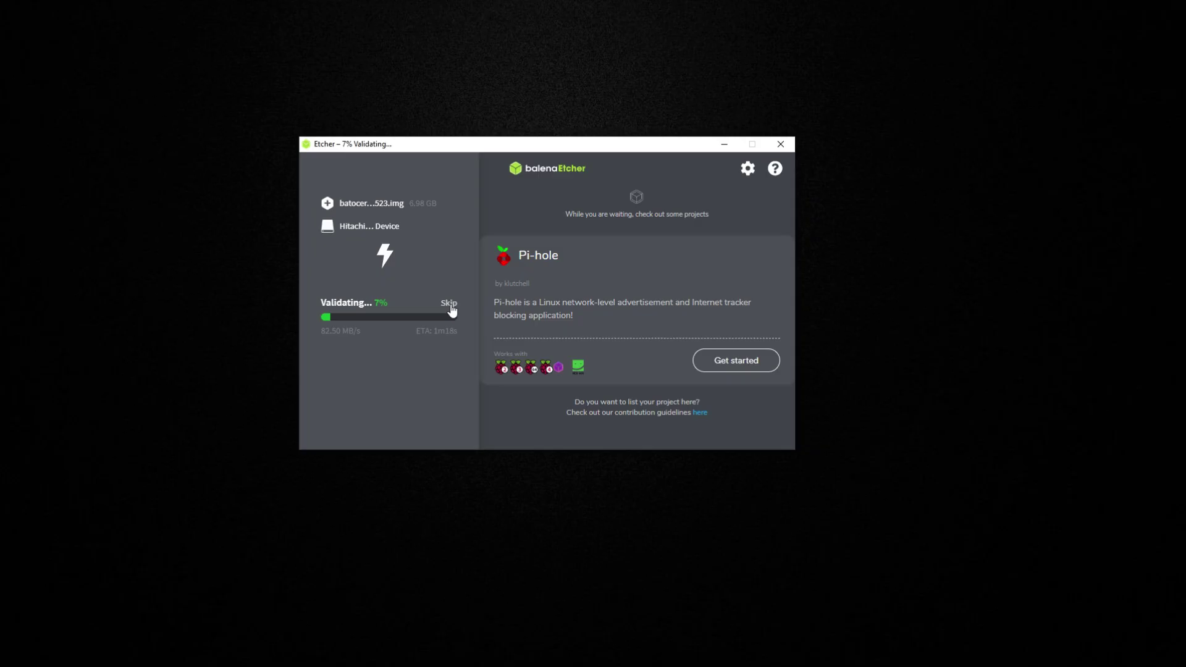
{"action": "left_click", "coordinate": [449, 303]}
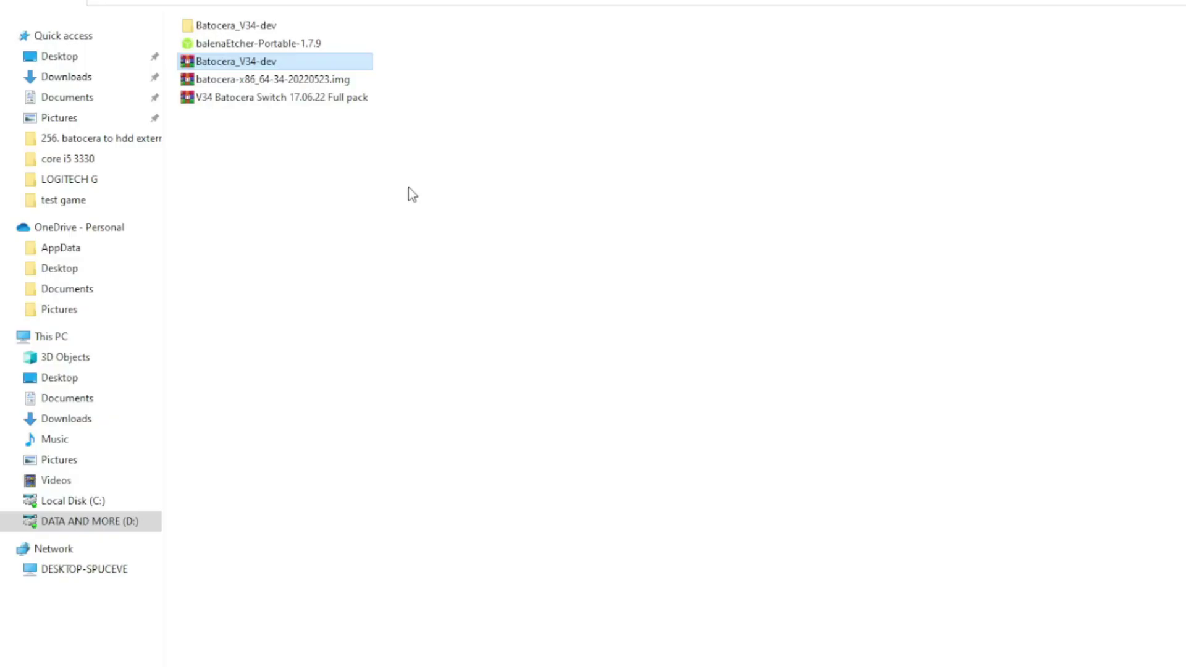
- Extract the V34 Batocera Switch 17.06.22 Full pack archive in the download folder
{"action": "left_click", "coordinate": [320, 102]}
{"action": "right_click", "coordinate": [323, 108]}
{"action": "left_click", "coordinate": [355, 225]}
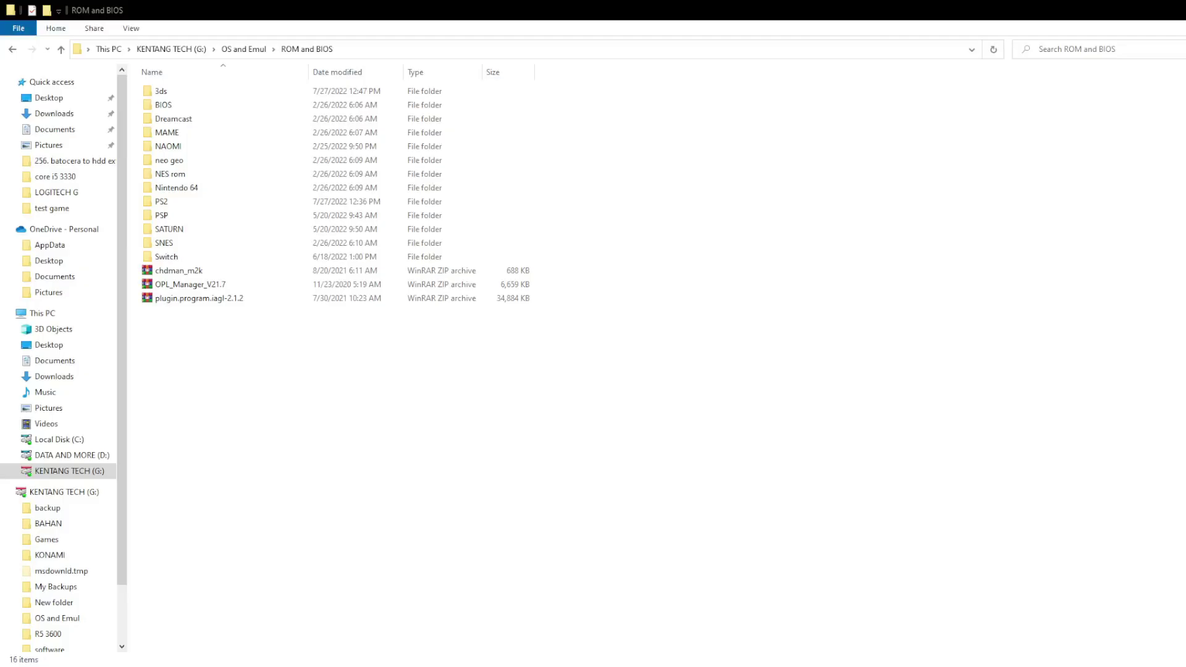
- Examine the contents of the MAME, NAOMI and neo geo folders inside ROM and BIOS
{"action": "left_click", "coordinate": [171, 136]}
{"action": "double_click", "coordinate": [170, 136]}
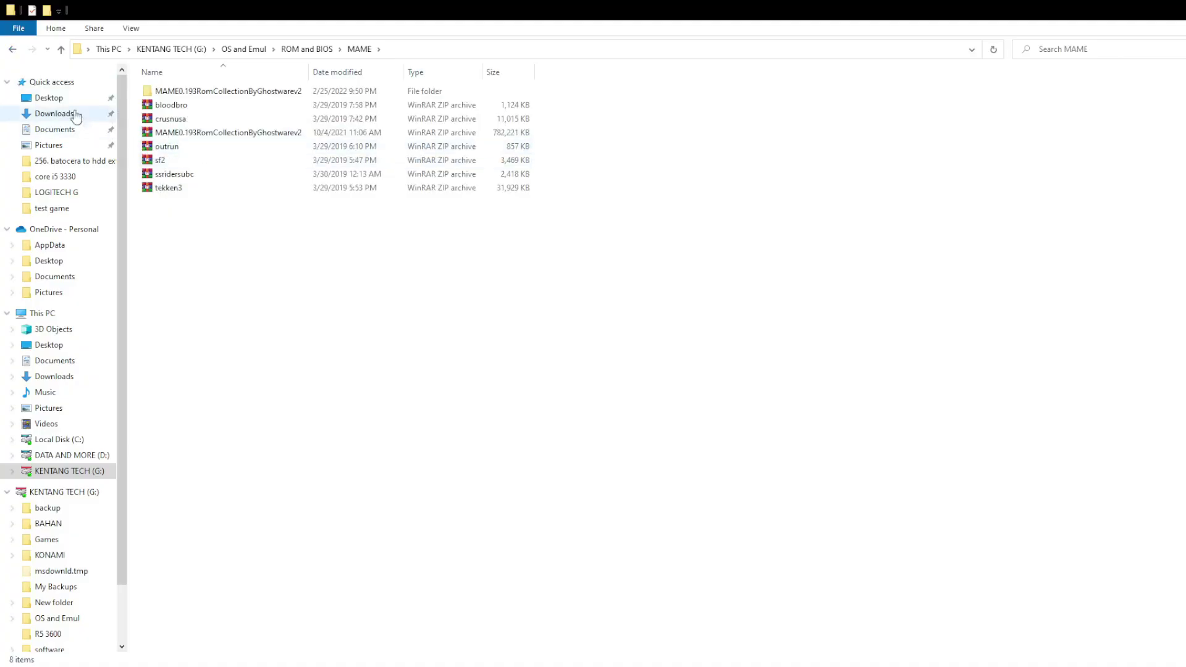
{"action": "left_click", "coordinate": [13, 49]}
{"action": "double_click", "coordinate": [165, 149]}
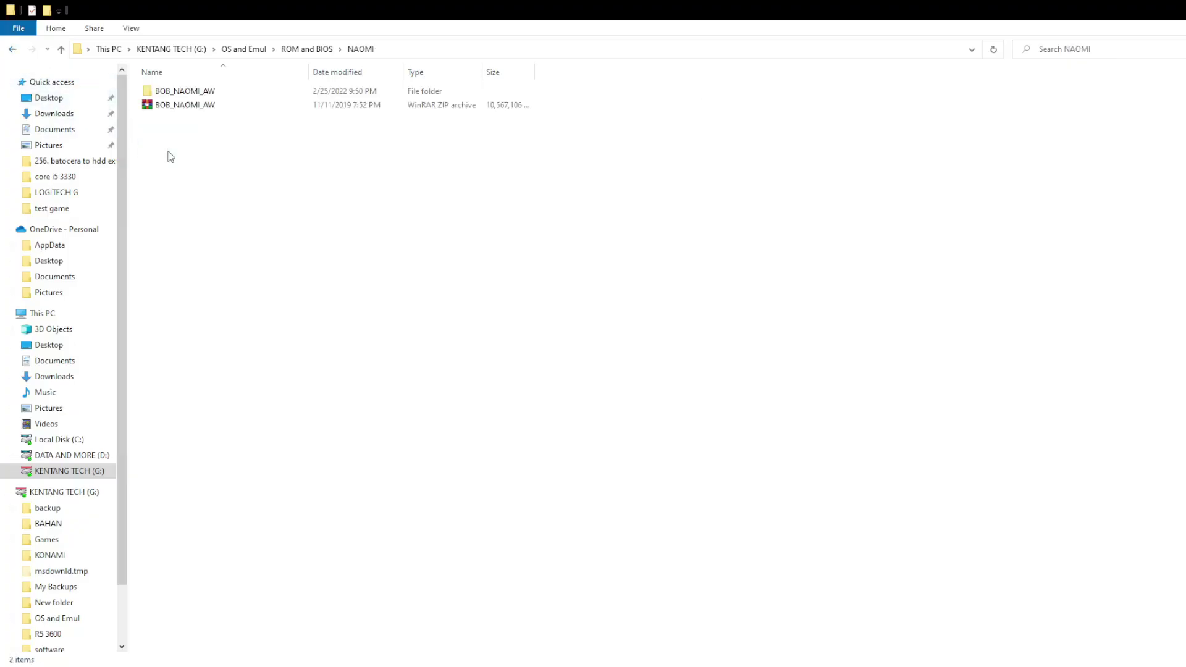
{"action": "key", "text": "alt+Left"}
{"action": "double_click", "coordinate": [167, 161]}
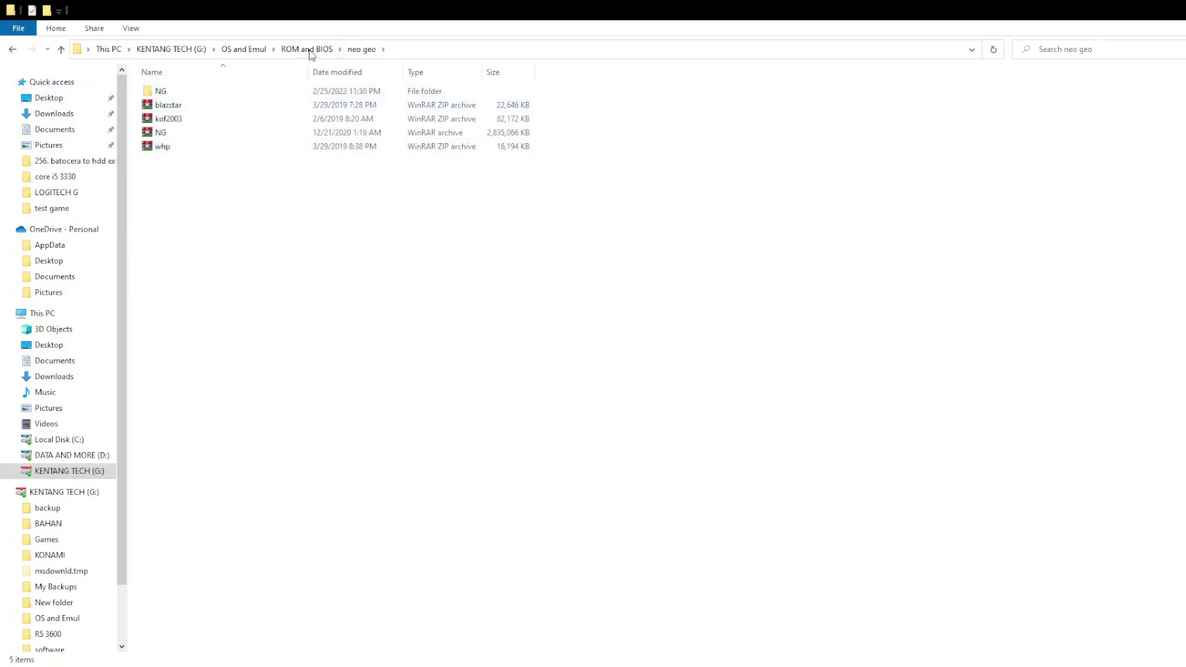
{"action": "left_click", "coordinate": [246, 49]}
{"action": "double_click", "coordinate": [190, 148]}
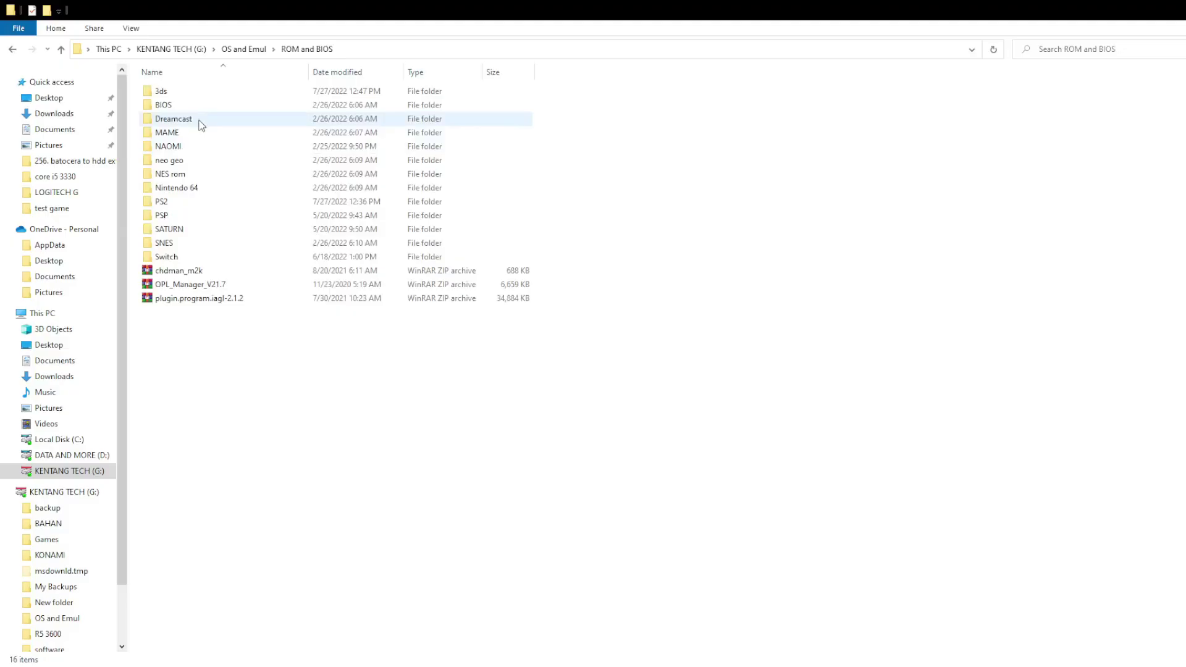
- Examine the contents of the Nintendo 64, PS2, SNES and Switch folders inside ROM and BIOS
{"action": "double_click", "coordinate": [174, 188]}
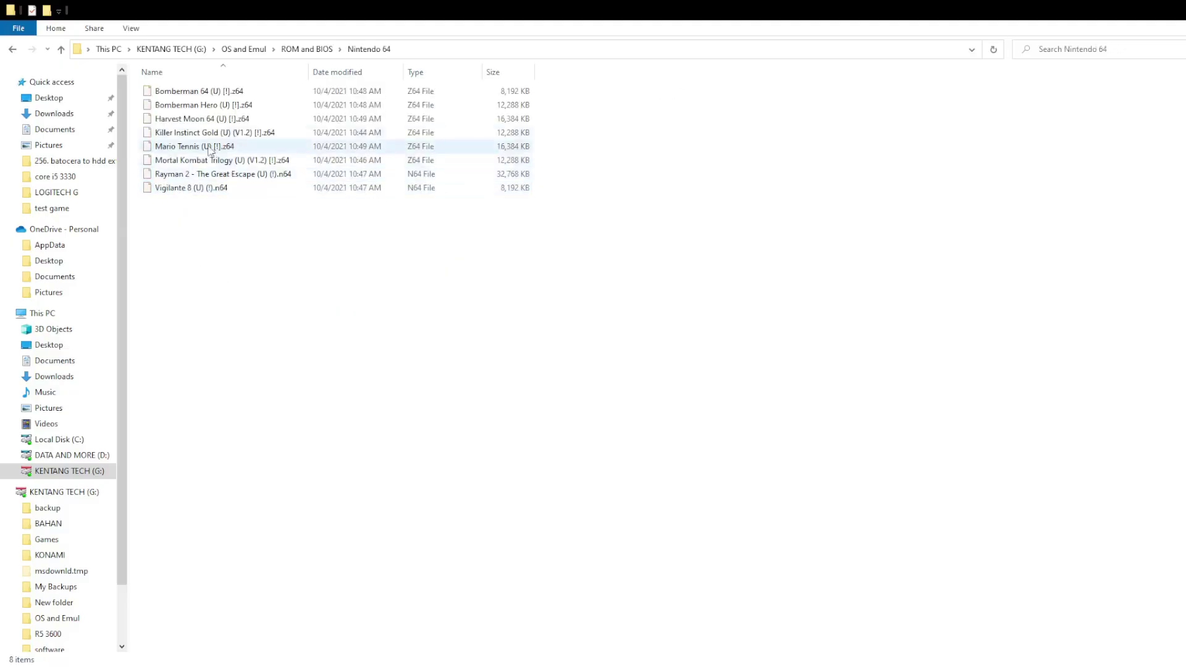
{"action": "left_click", "coordinate": [295, 49]}
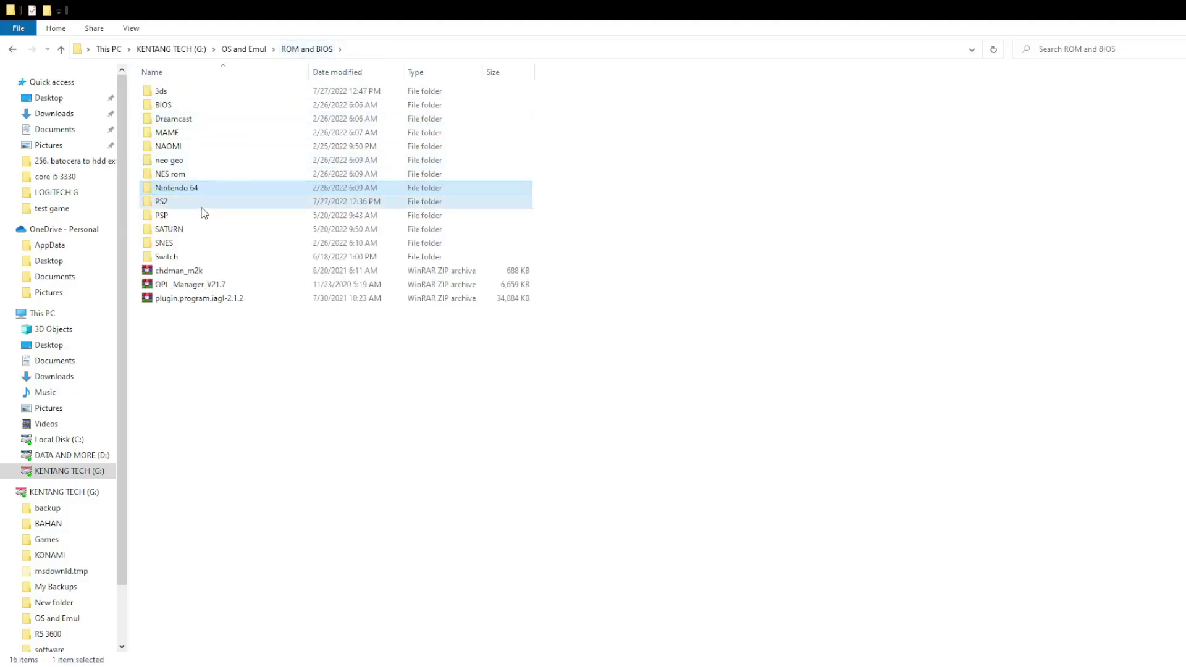
{"action": "double_click", "coordinate": [204, 203]}
{"action": "left_click", "coordinate": [307, 49]}
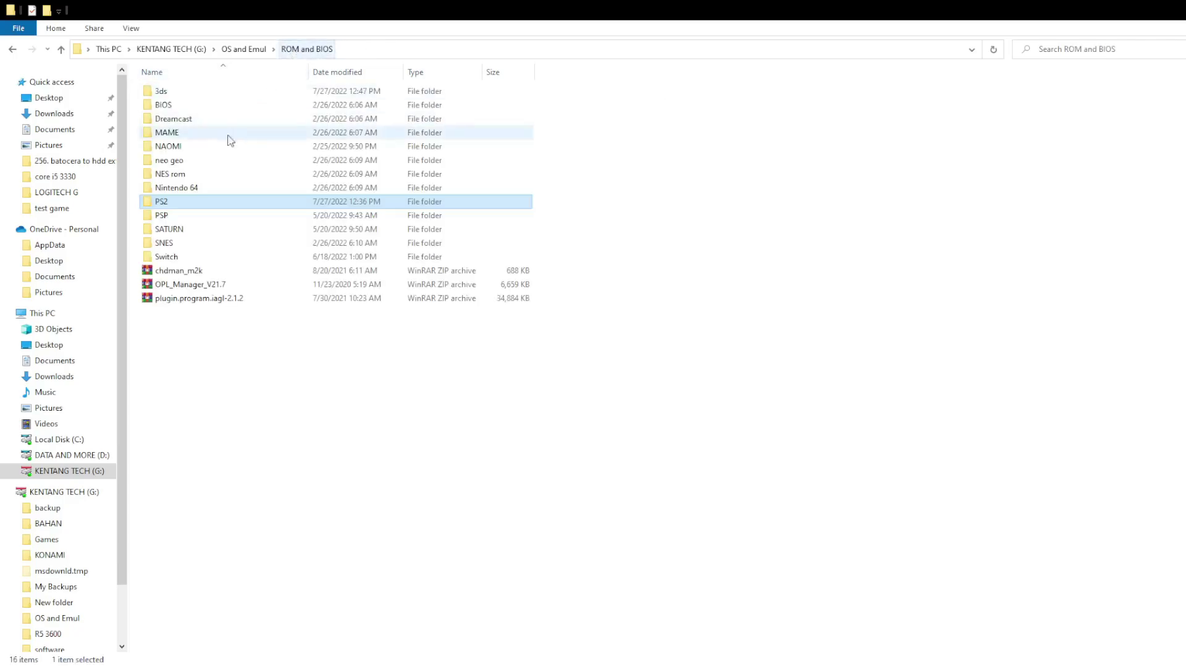
{"action": "double_click", "coordinate": [163, 244]}
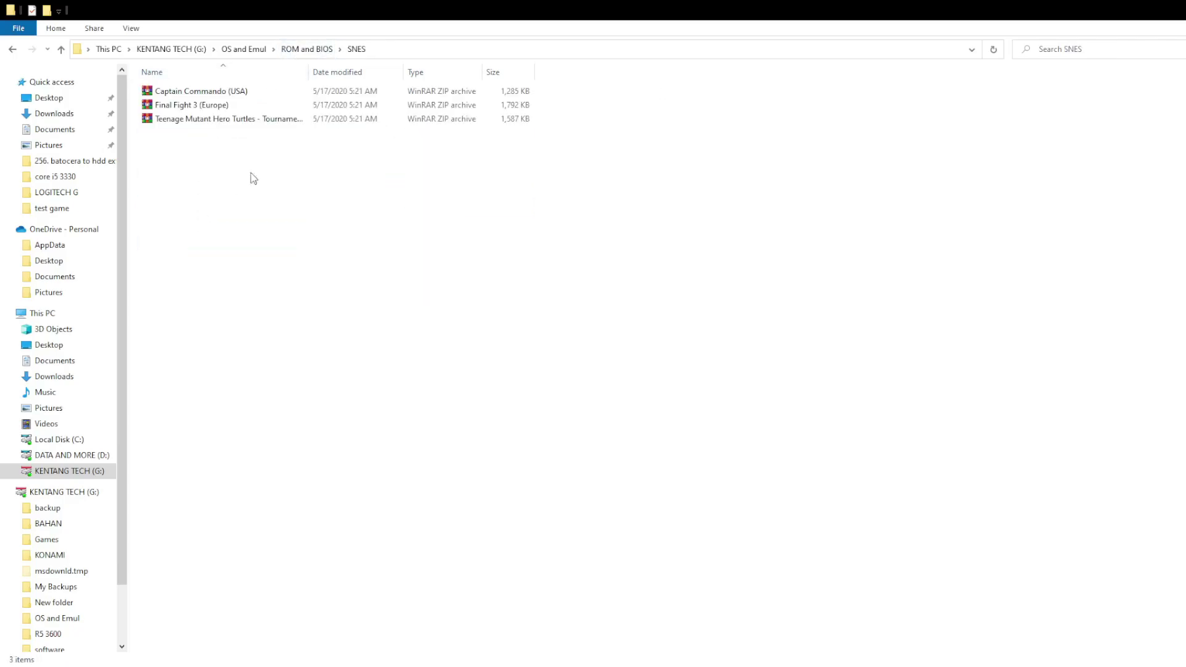
{"action": "left_click", "coordinate": [315, 51]}
{"action": "double_click", "coordinate": [195, 257]}
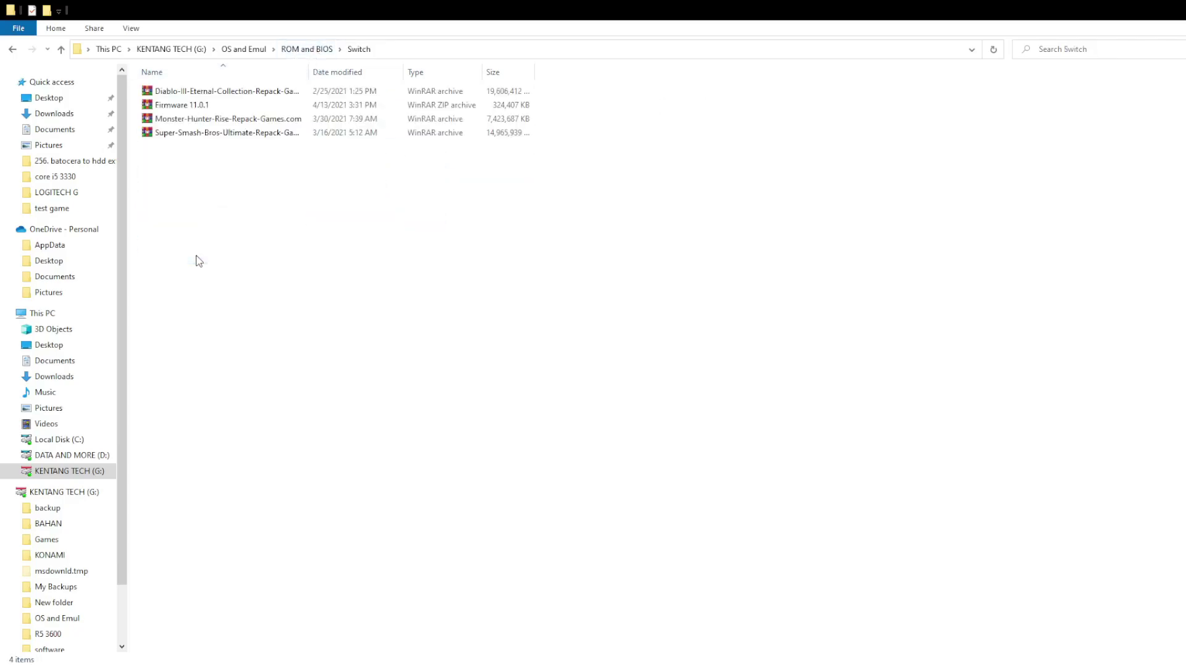
{"action": "left_click", "coordinate": [291, 51]}
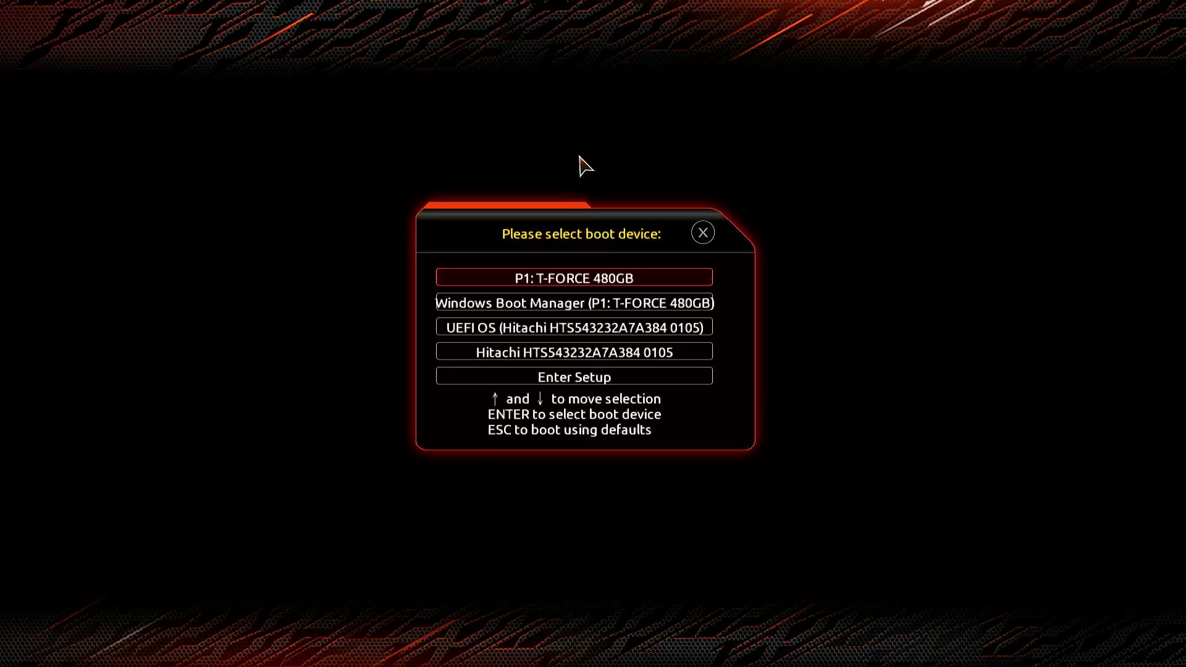
- Boot the computer from the Hitachi HTS543232A7A384 0105 drive, using its non-UEFI entry
{"action": "key", "text": "Down"}
{"action": "key", "text": "Down"}
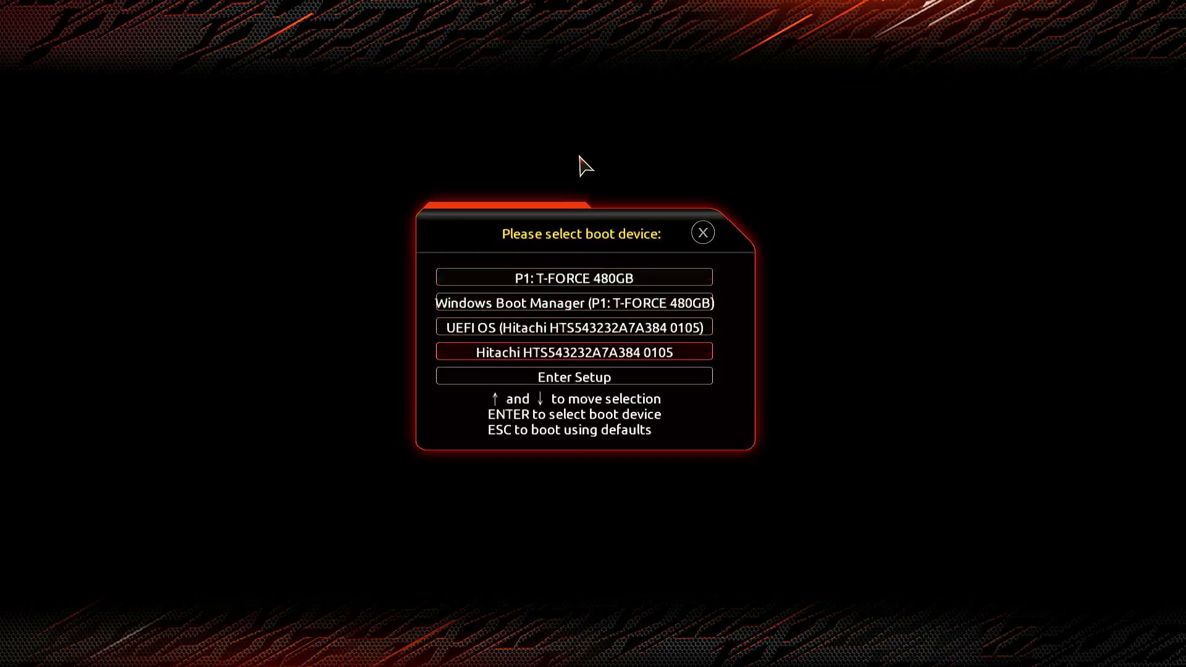
{"action": "key", "text": "Return"}
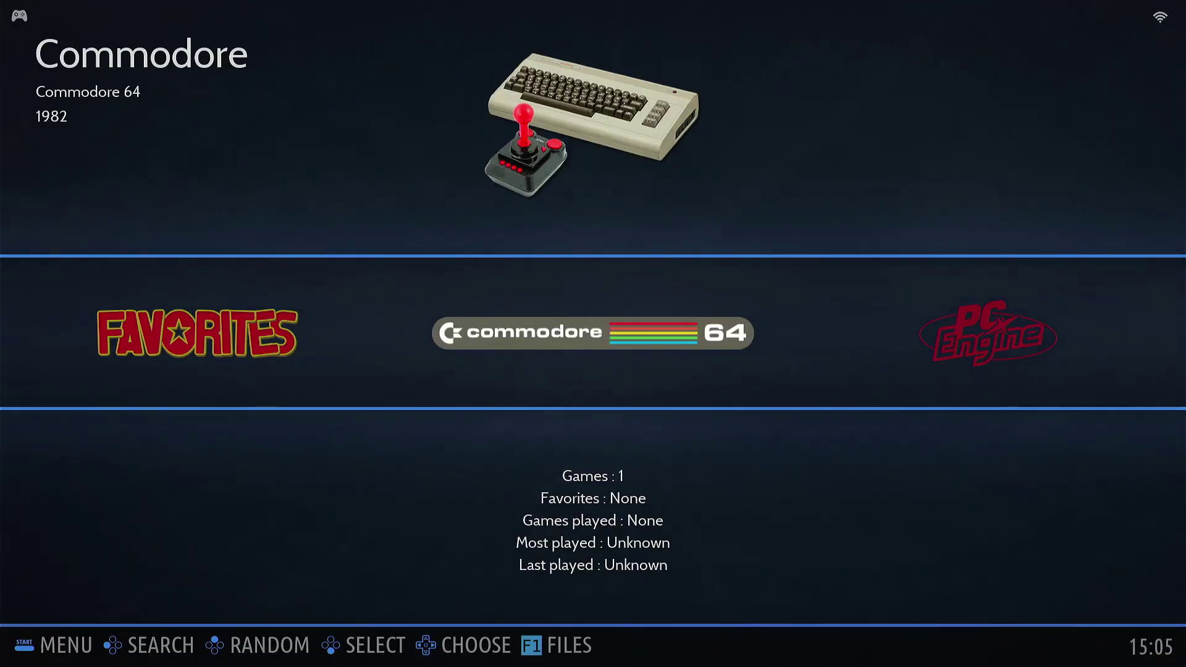
- Switch to Batocera's network settings and enable WiFi
{"action": "key", "text": "Return"}
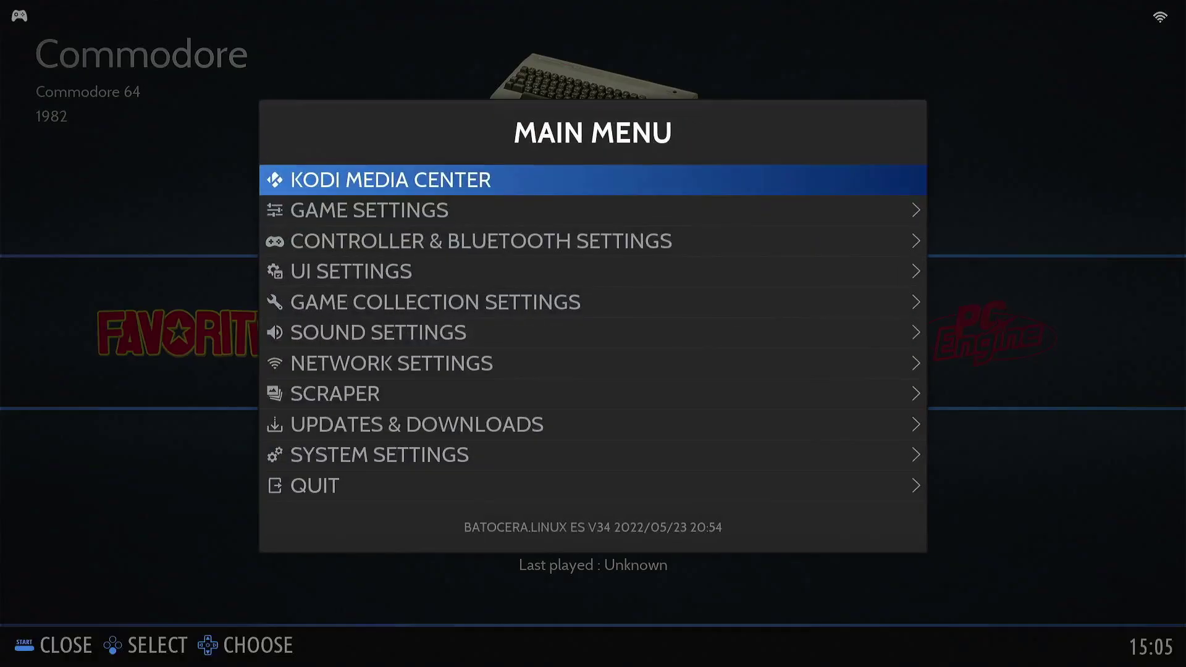
{"action": "key", "text": "Down"}
{"action": "key", "text": "Down"}
{"action": "key", "text": "Down"}
{"action": "key", "text": "Down"}
{"action": "key", "text": "Down"}
{"action": "key", "text": "Down"}
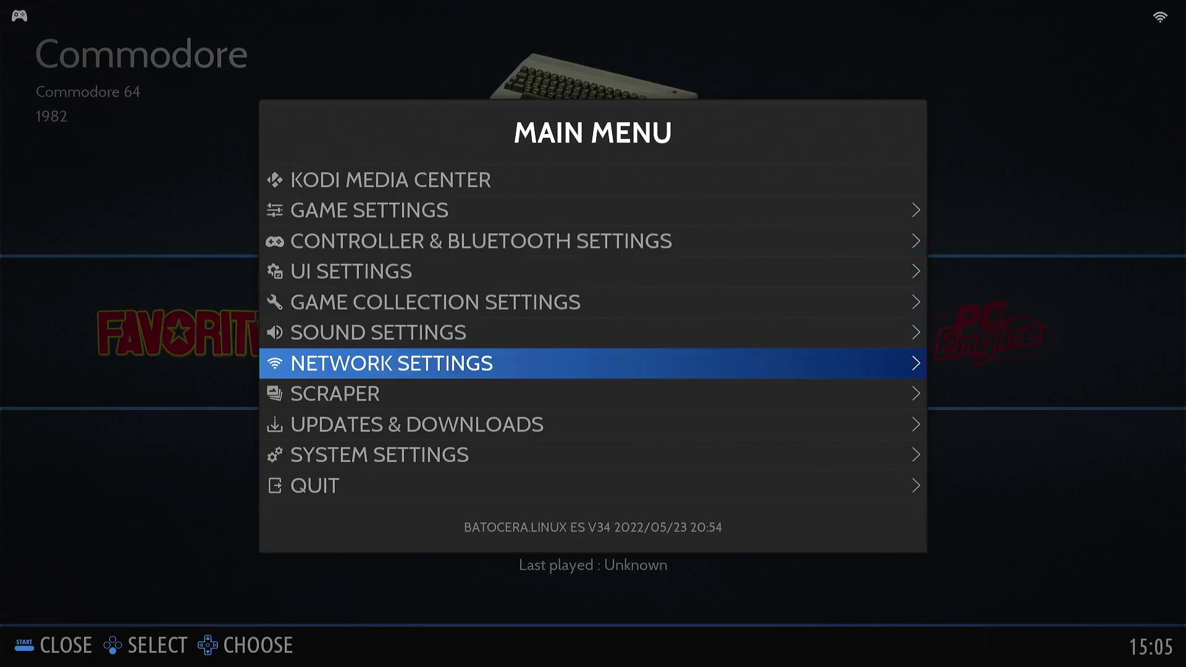
{"action": "key", "text": "Return"}
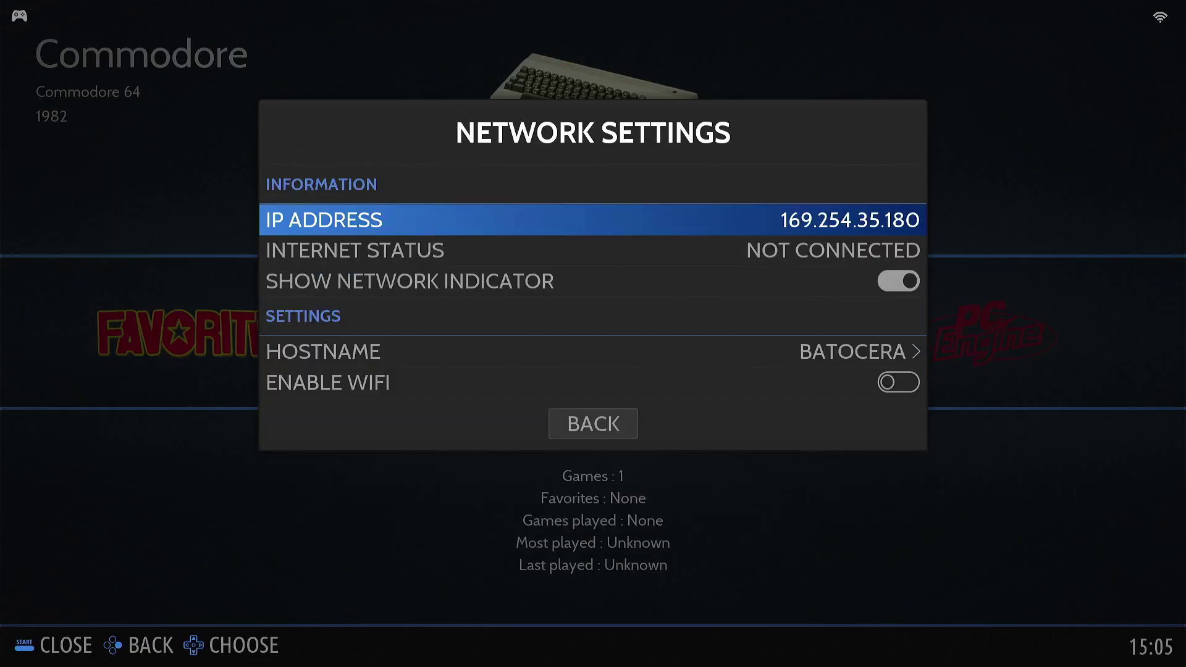
{"action": "key", "text": "Down"}
{"action": "key", "text": "Down"}
{"action": "key", "text": "Down"}
{"action": "key", "text": "Down"}
{"action": "key", "text": "Return"}
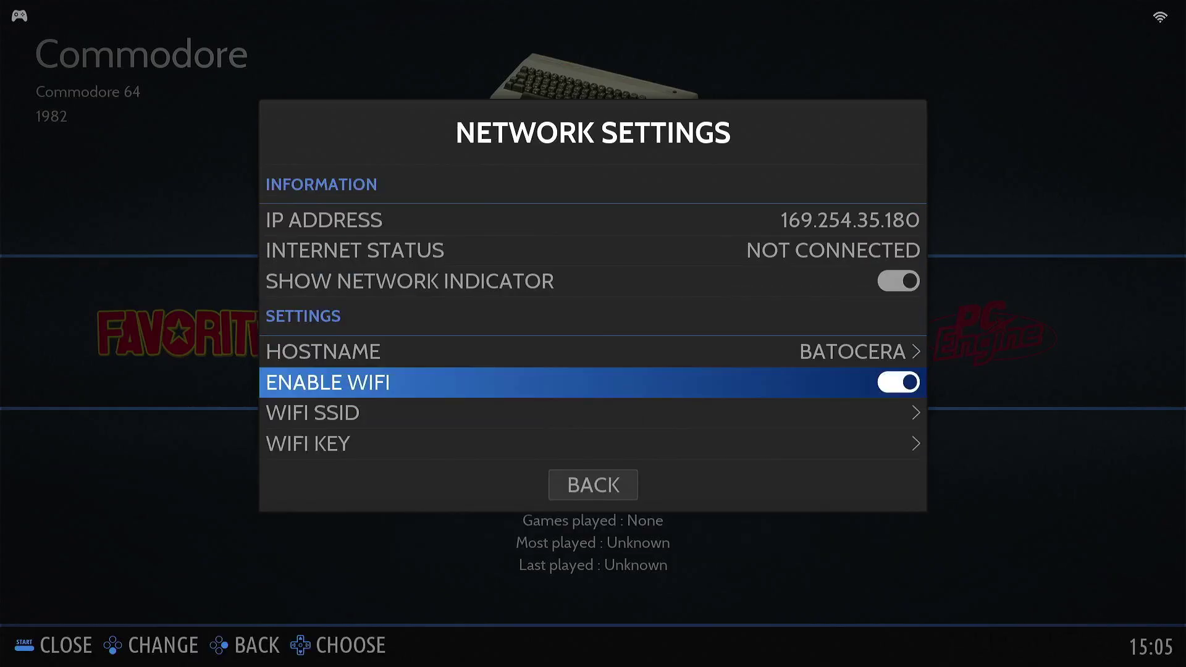
- Set the WiFi SSID to KENTANGPLAY
{"action": "key", "text": "Down"}
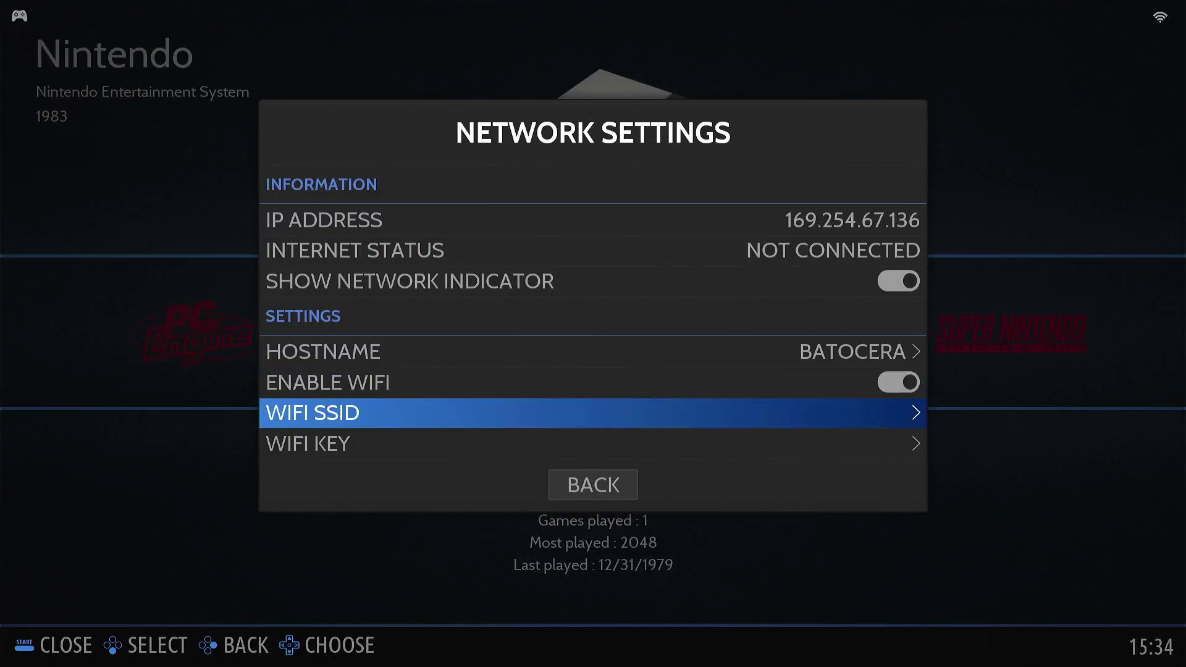
{"action": "key", "text": "Return"}
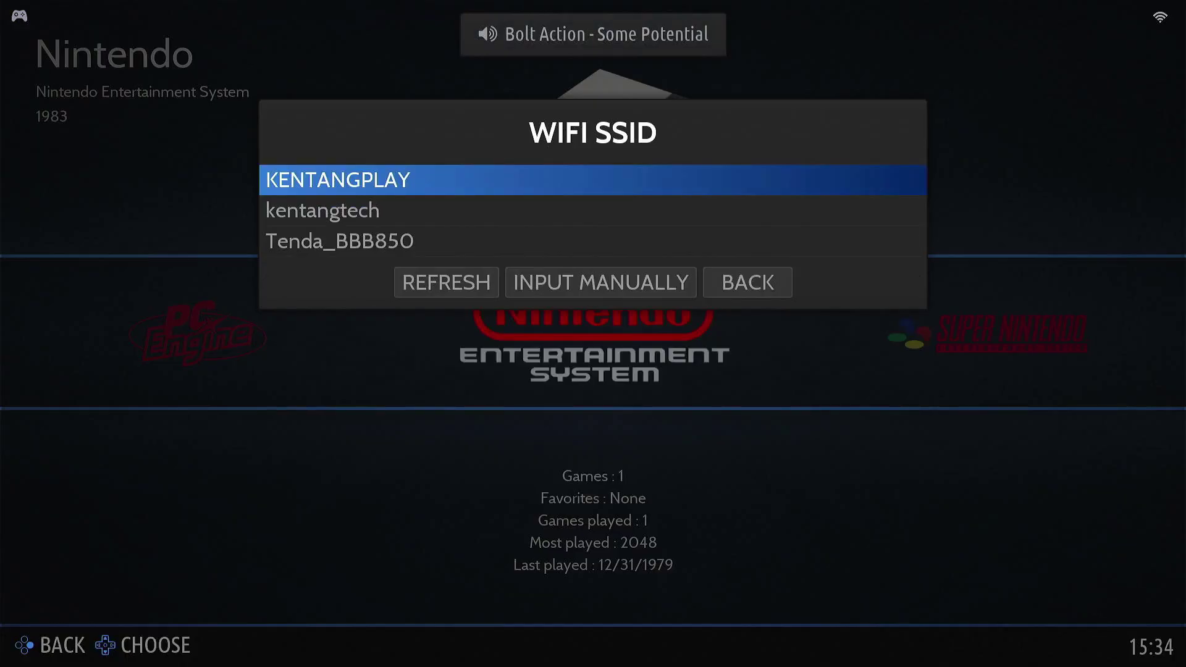
{"action": "key", "text": "Return"}
- Enter the WiFi key for the chosen network and leave the network settings
{"action": "key", "text": "Down"}
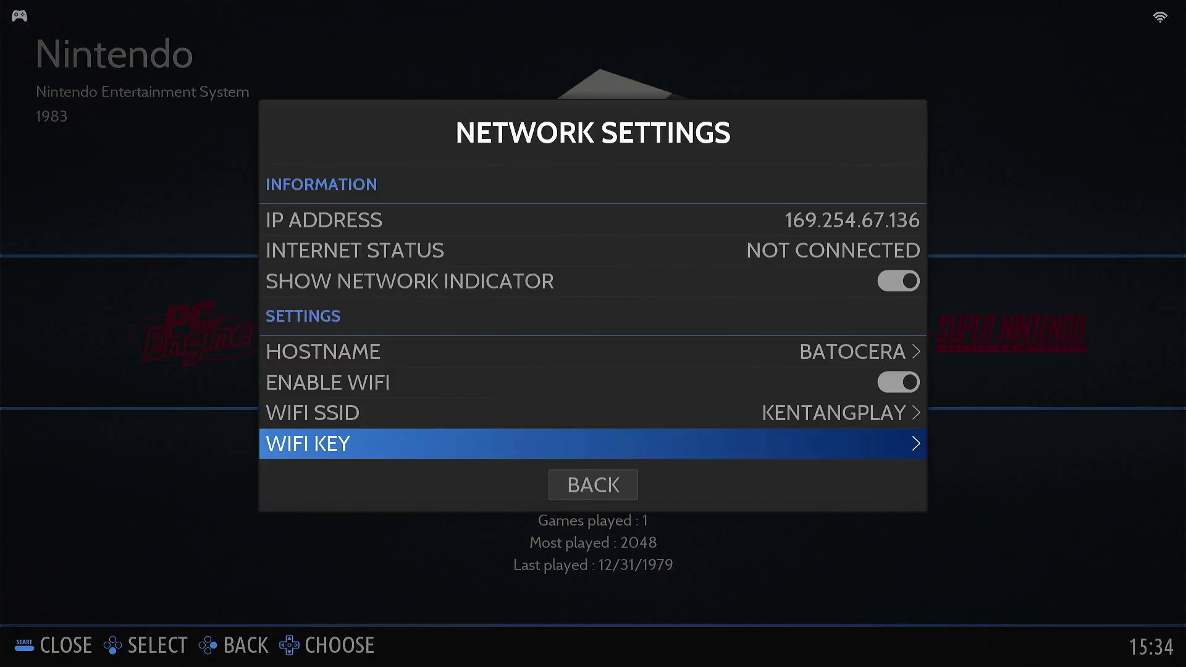
{"action": "key", "text": "Return"}
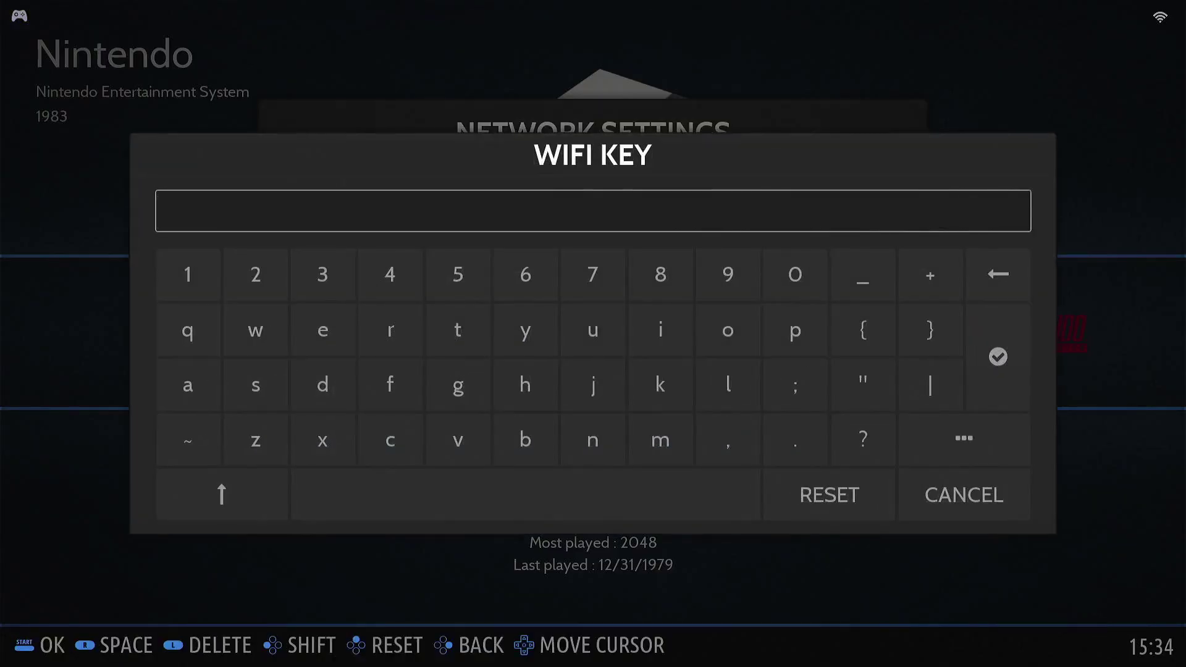
{"action": "key", "text": "Escape"}
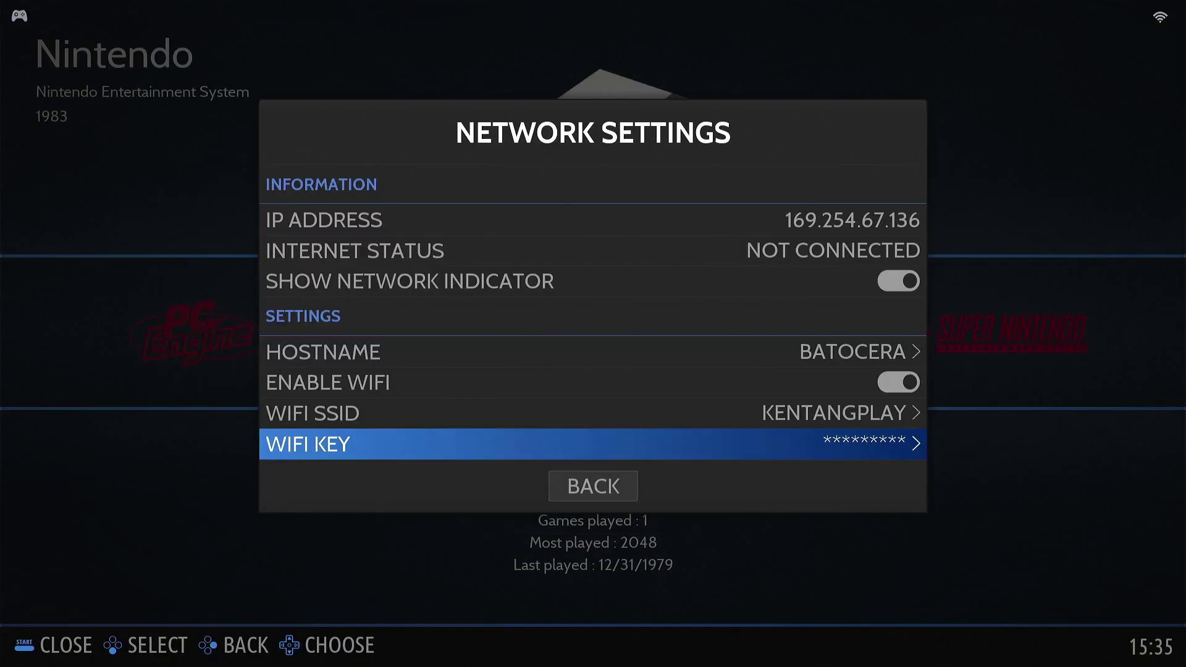
{"action": "key", "text": "Down"}
{"action": "key", "text": "Up"}
{"action": "key", "text": "Up"}
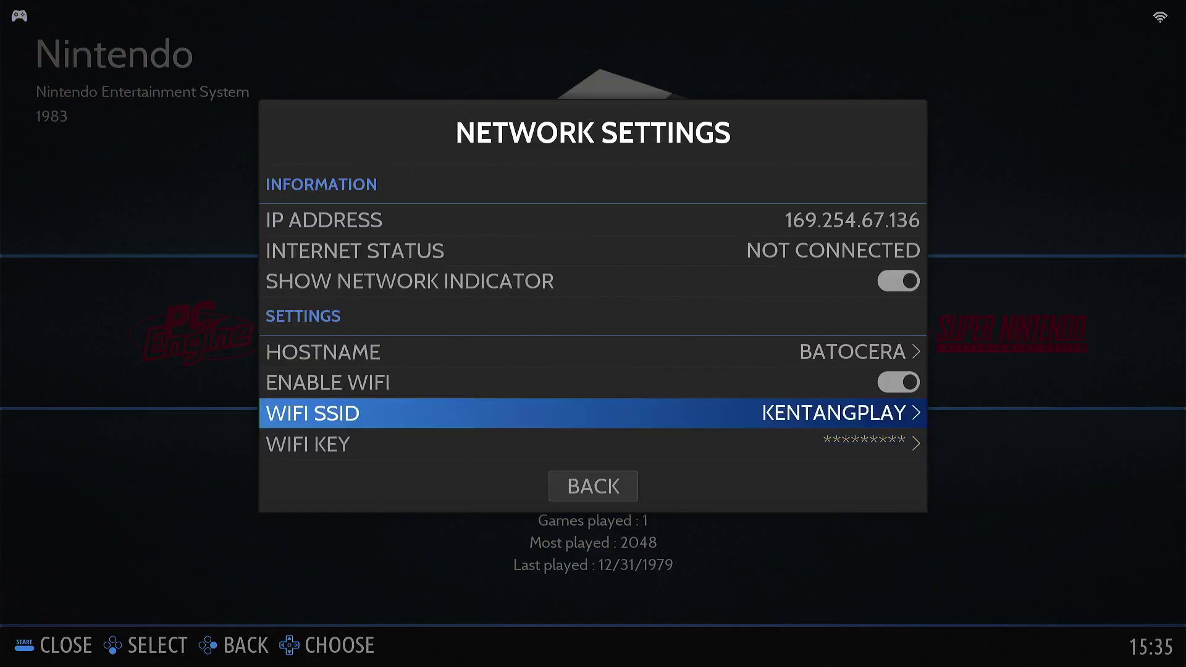
{"action": "key", "text": "Up"}
{"action": "key", "text": "Up"}
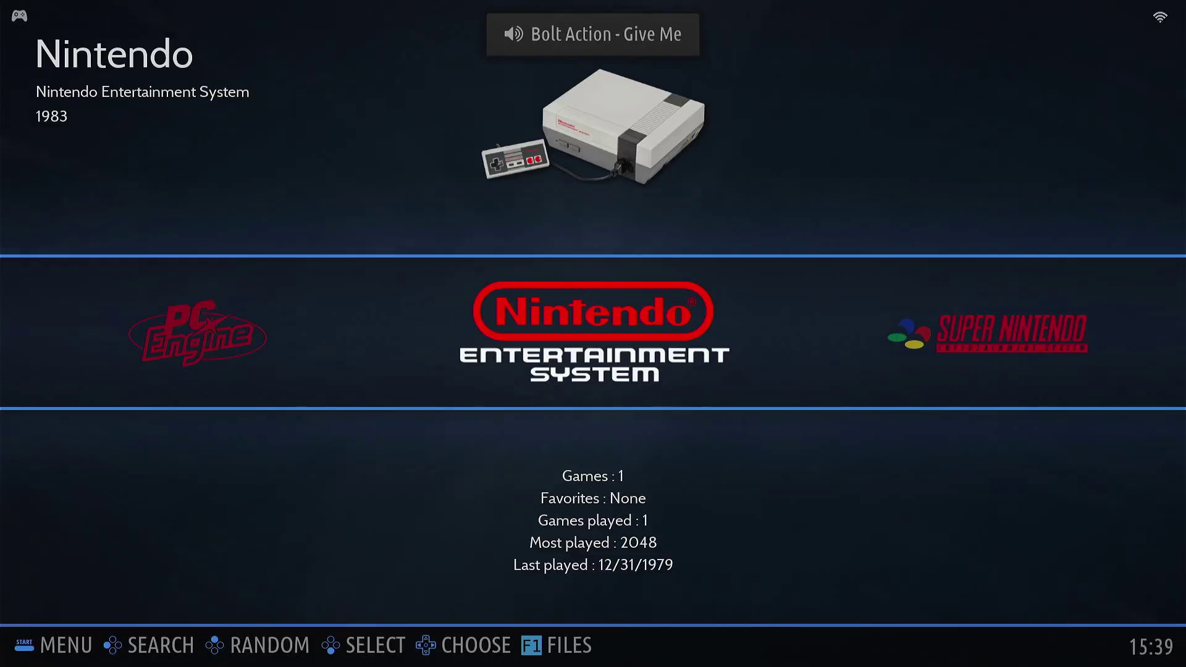
- Open the file manager and copy all files from the bios folder of BIOS batocera 2022/Batocera_V34-dev on the KENTANG_TECH drive
{"action": "key", "text": "F1"}
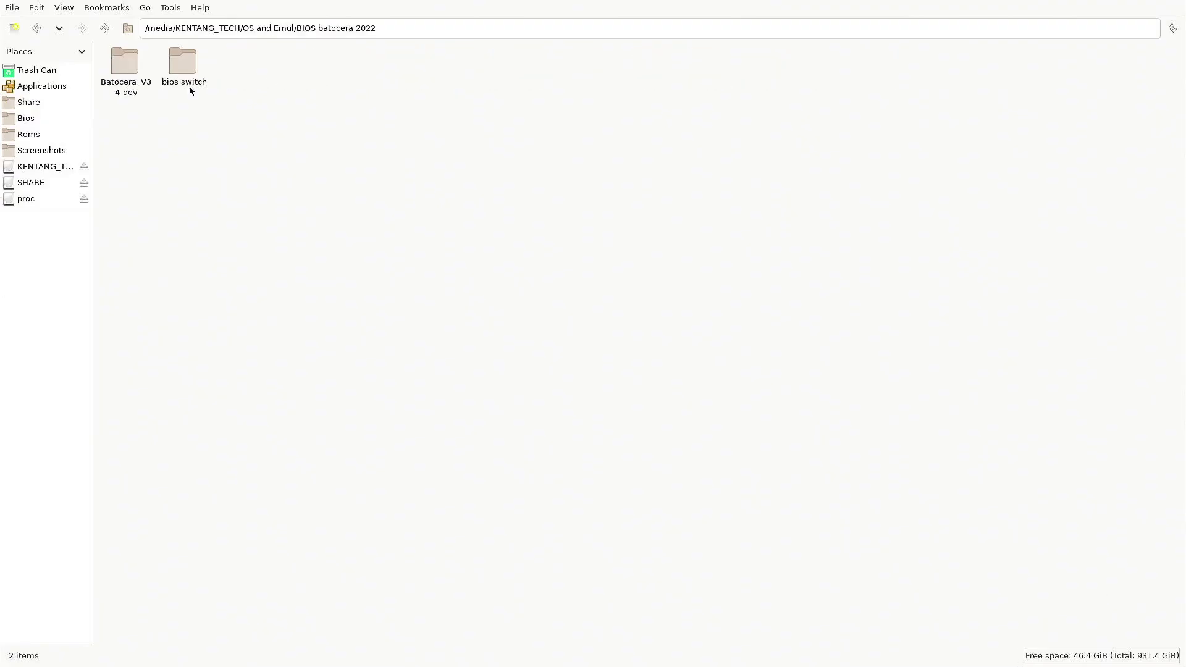
{"action": "double_click", "coordinate": [127, 65]}
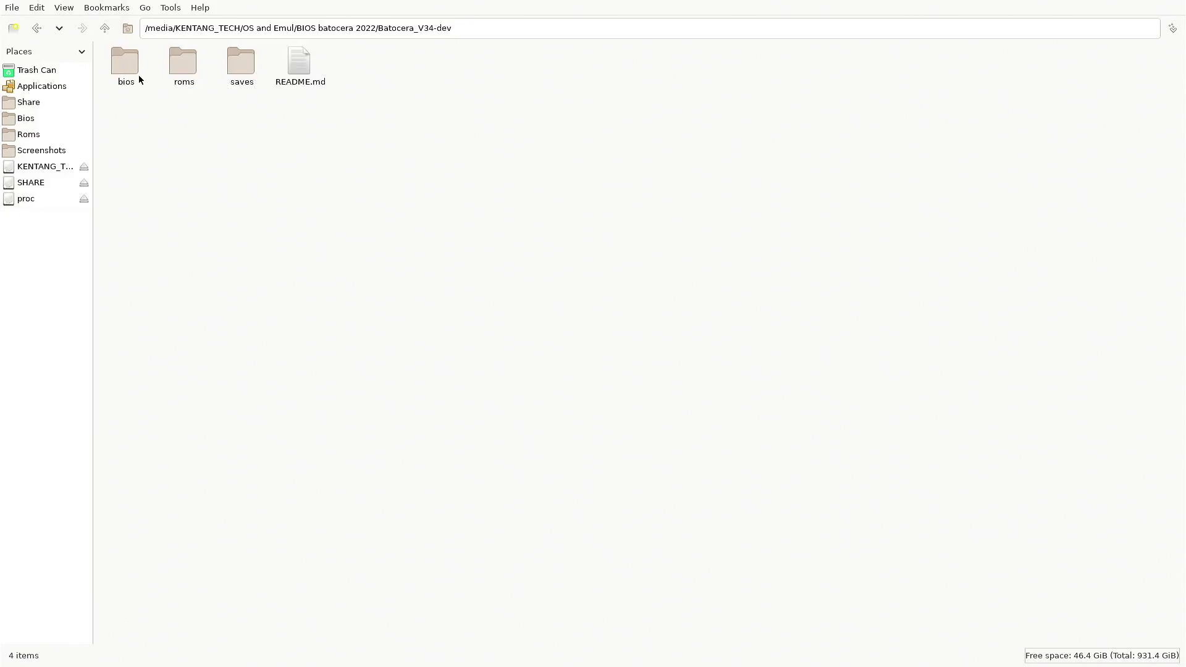
{"action": "double_click", "coordinate": [138, 75]}
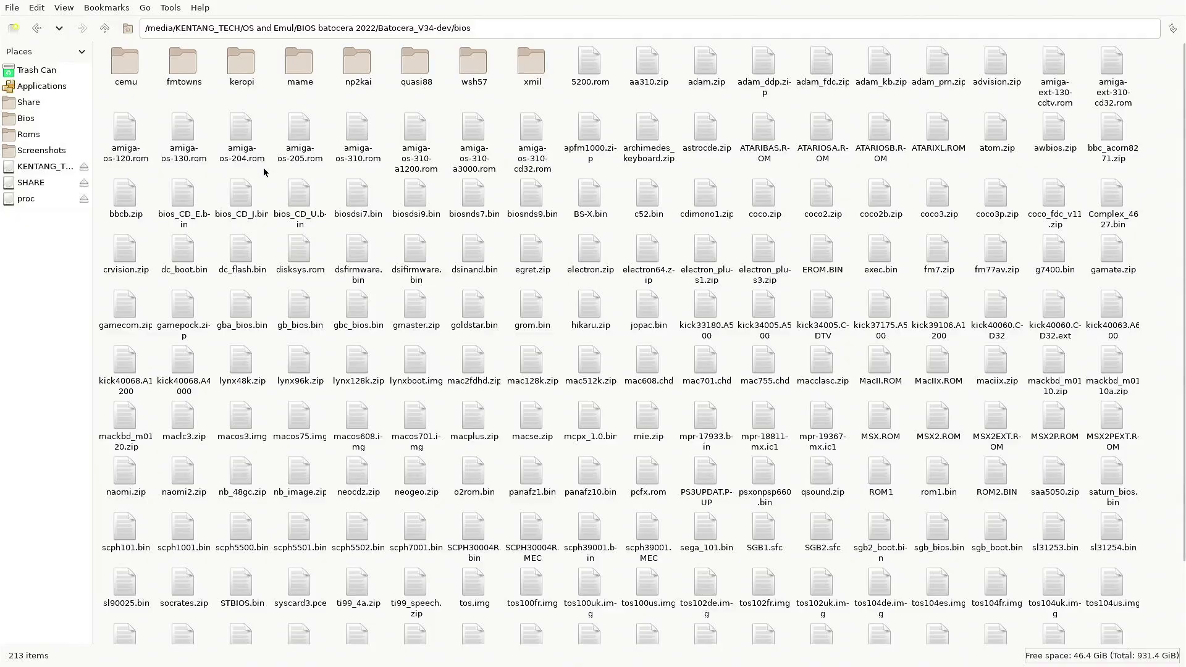
{"action": "key", "text": "ctrl+a"}
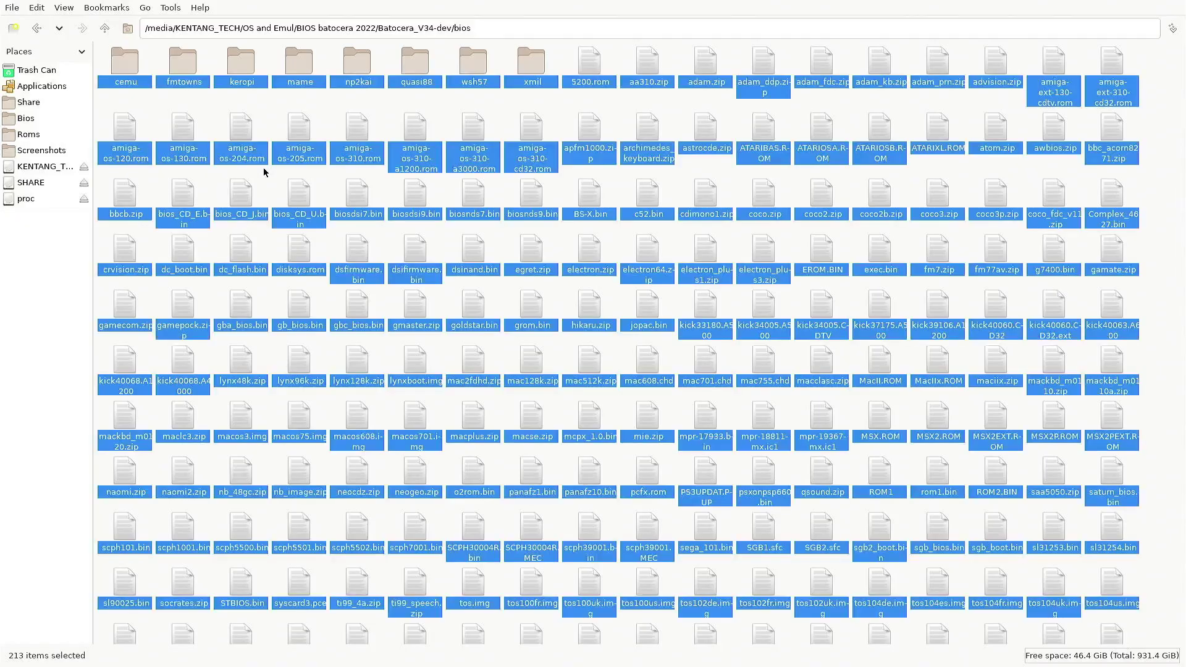
{"action": "right_click", "coordinate": [246, 159]}
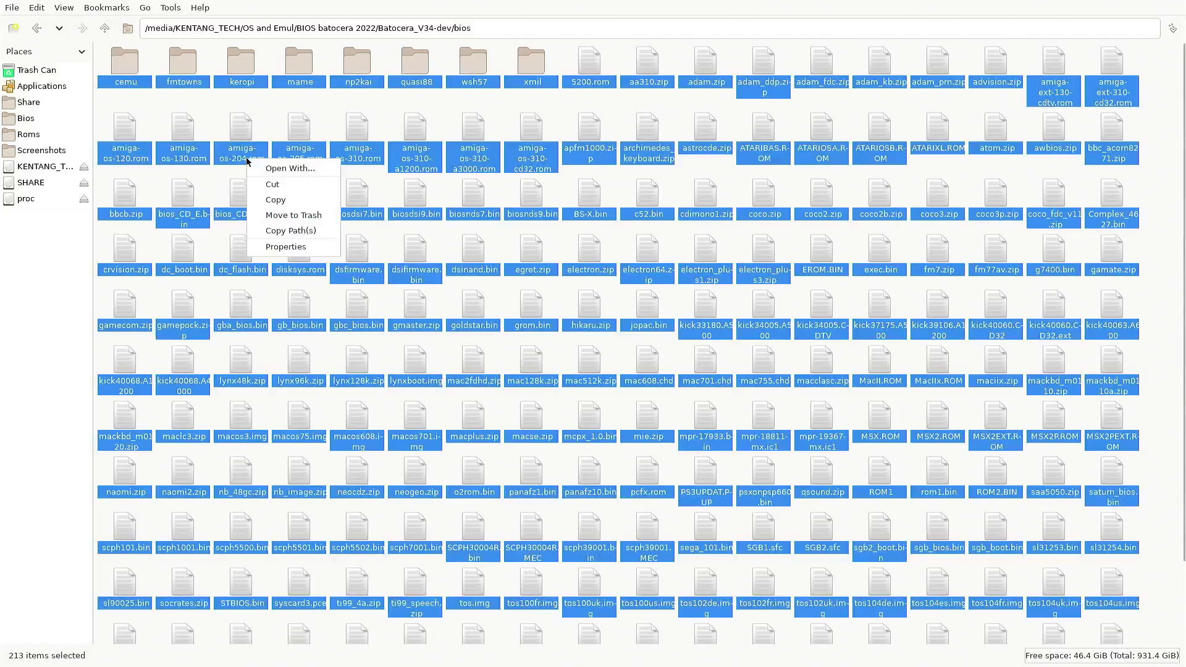
{"action": "left_click", "coordinate": [276, 199]}
- Paste the copied BIOS files into /userdata/bios, overwriting all existing files
{"action": "left_click", "coordinate": [25, 121]}
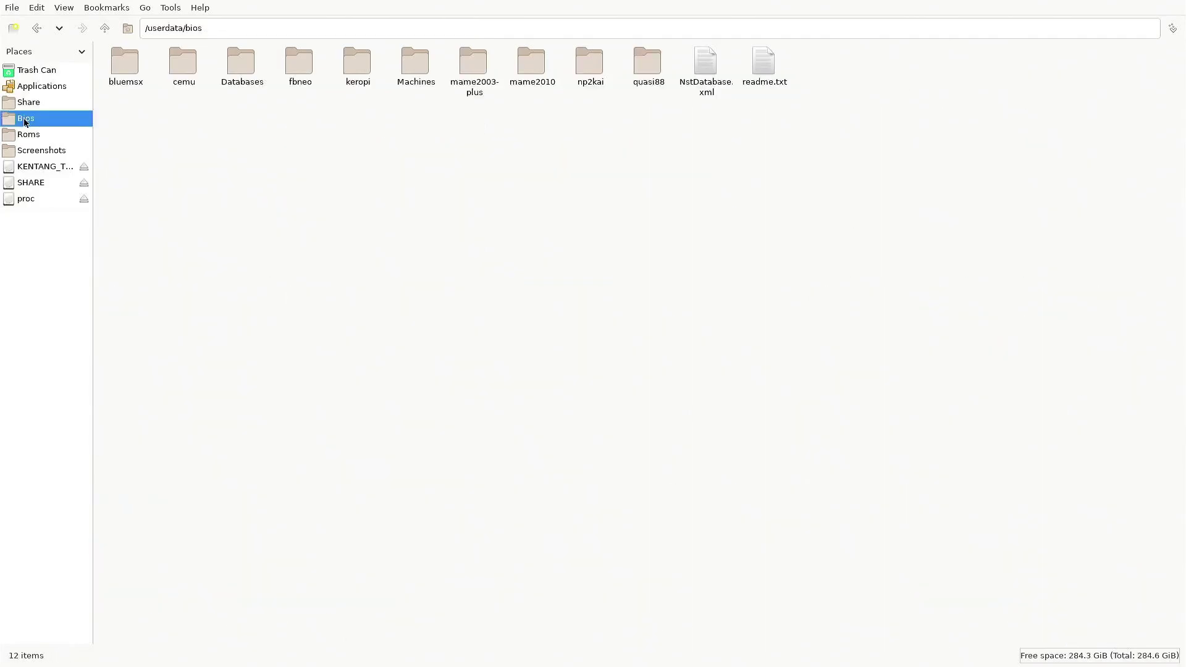
{"action": "right_click", "coordinate": [270, 170]}
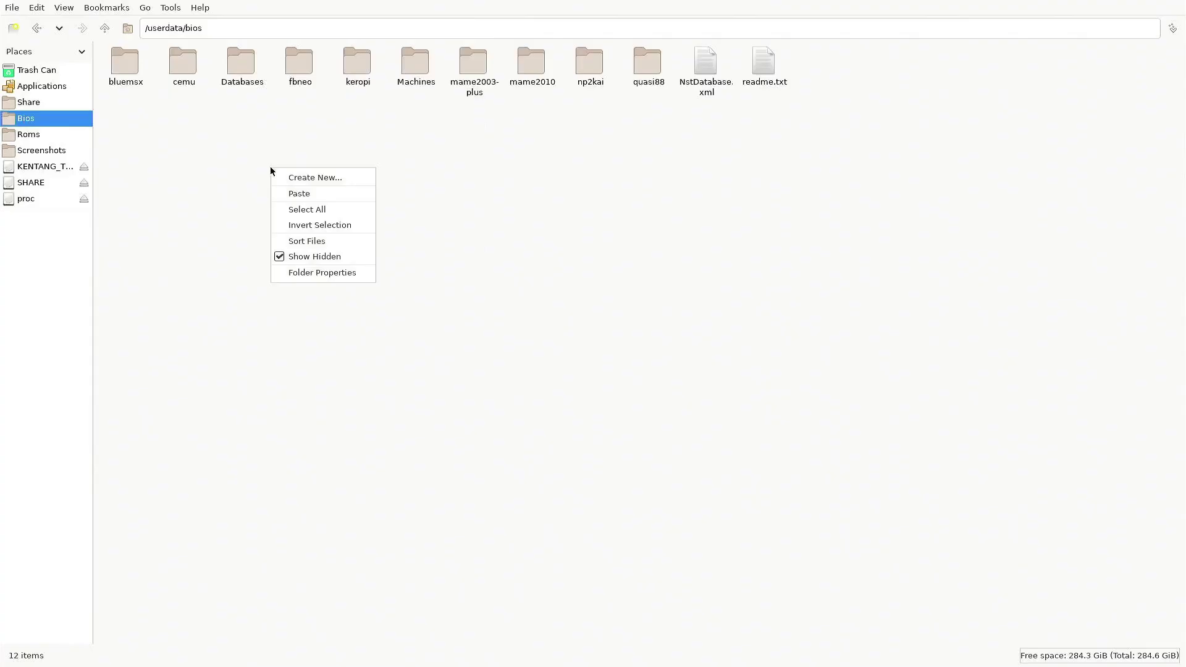
{"action": "left_click", "coordinate": [292, 197]}
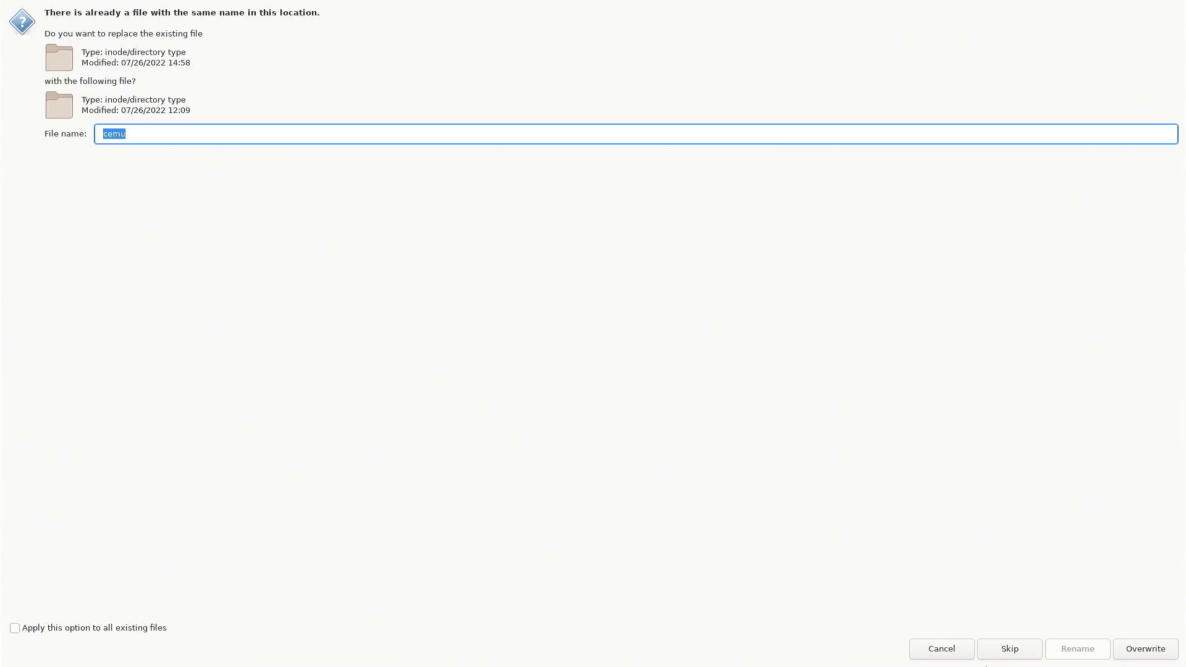
{"action": "left_click", "coordinate": [1135, 653]}
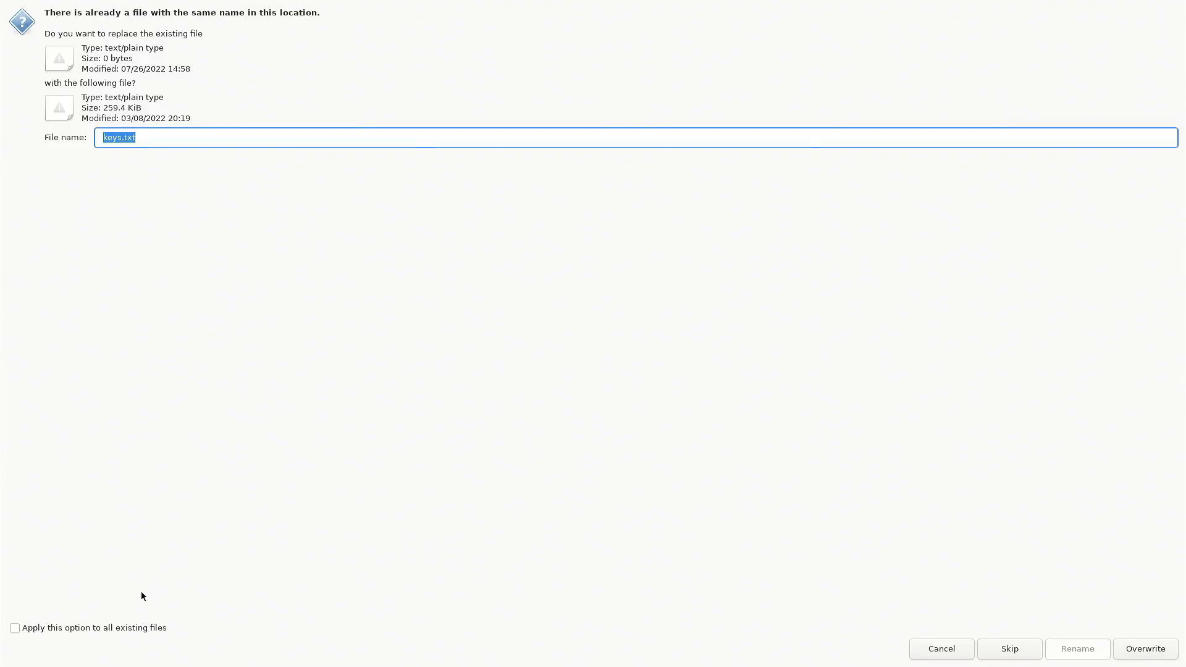
{"action": "left_click", "coordinate": [14, 627]}
{"action": "left_click", "coordinate": [1143, 649]}
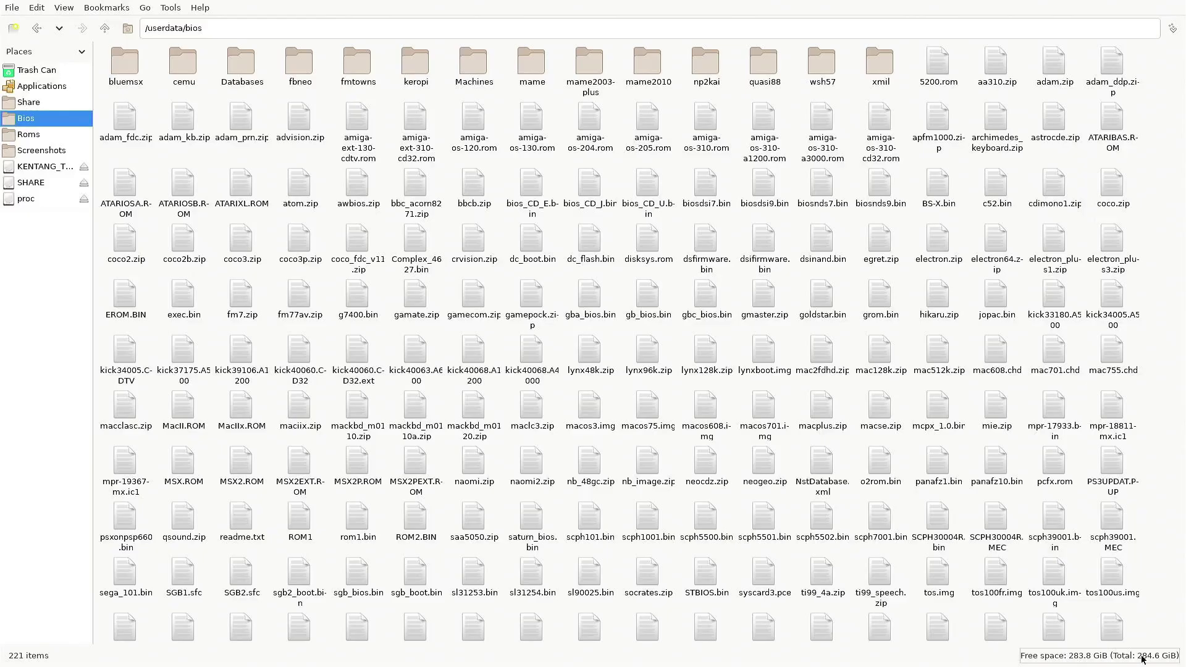
- Copy all ROM files from MAME/MAME0.193RomCollectionByGhostwarev2 on the KENTANG_TECH drive into /userdata/roms/mame
{"action": "key", "text": "alt+Left"}
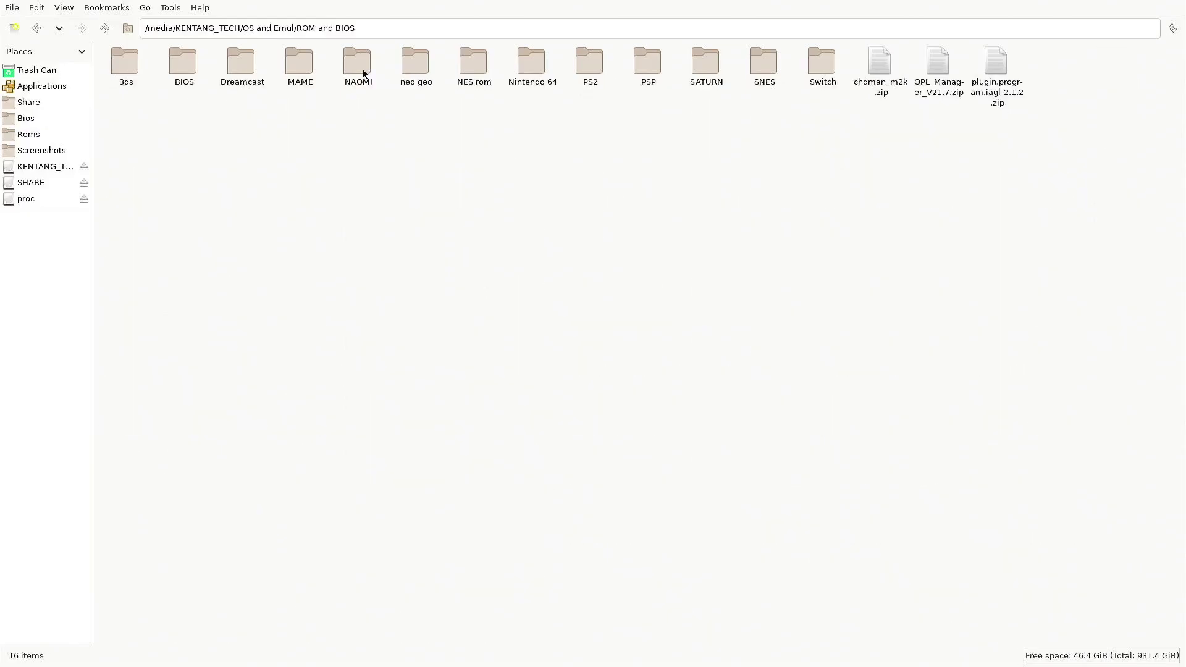
{"action": "double_click", "coordinate": [299, 65]}
{"action": "double_click", "coordinate": [122, 90]}
{"action": "key", "text": "ctrl+a"}
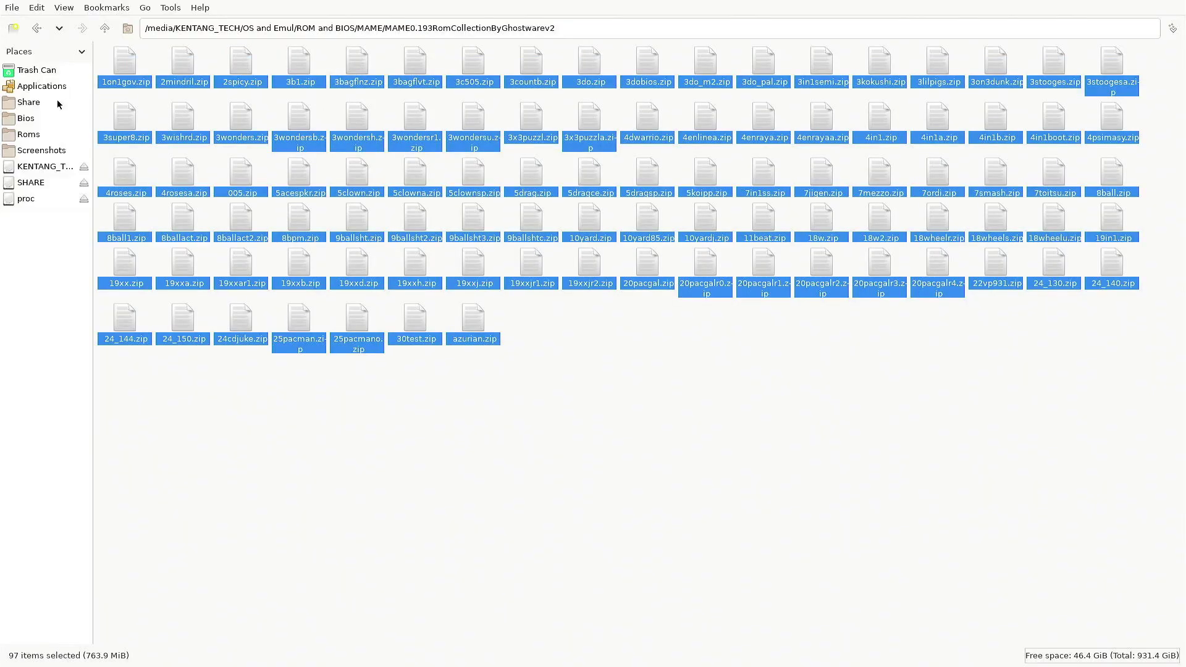
{"action": "left_click", "coordinate": [29, 135]}
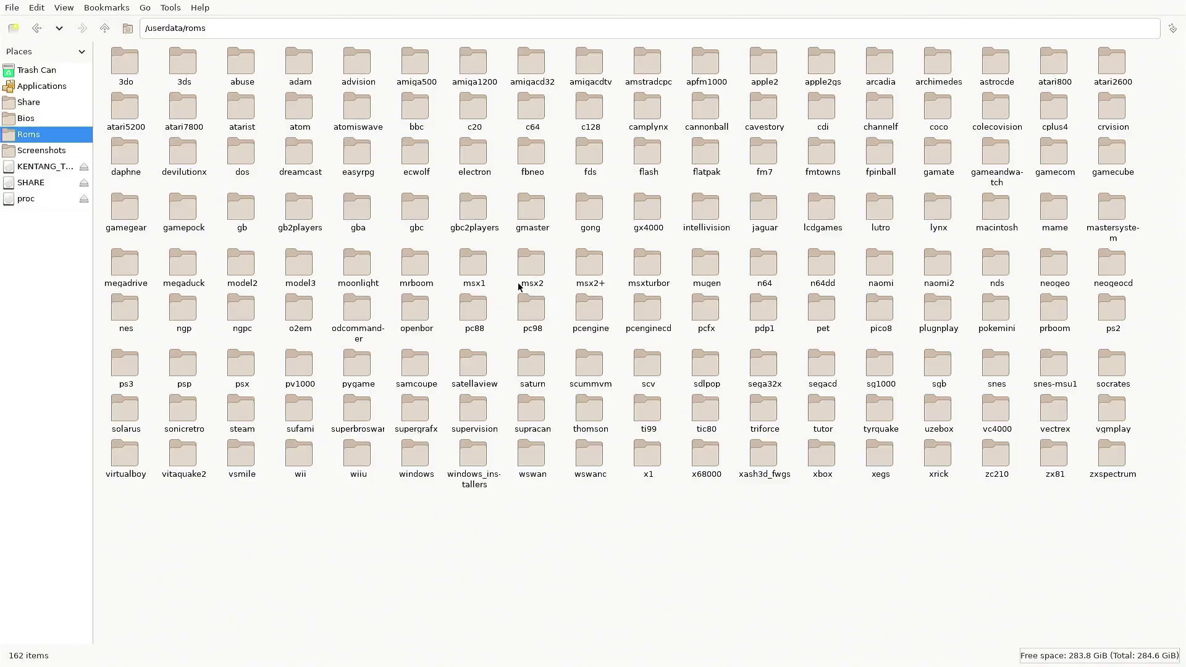
{"action": "double_click", "coordinate": [1052, 212]}
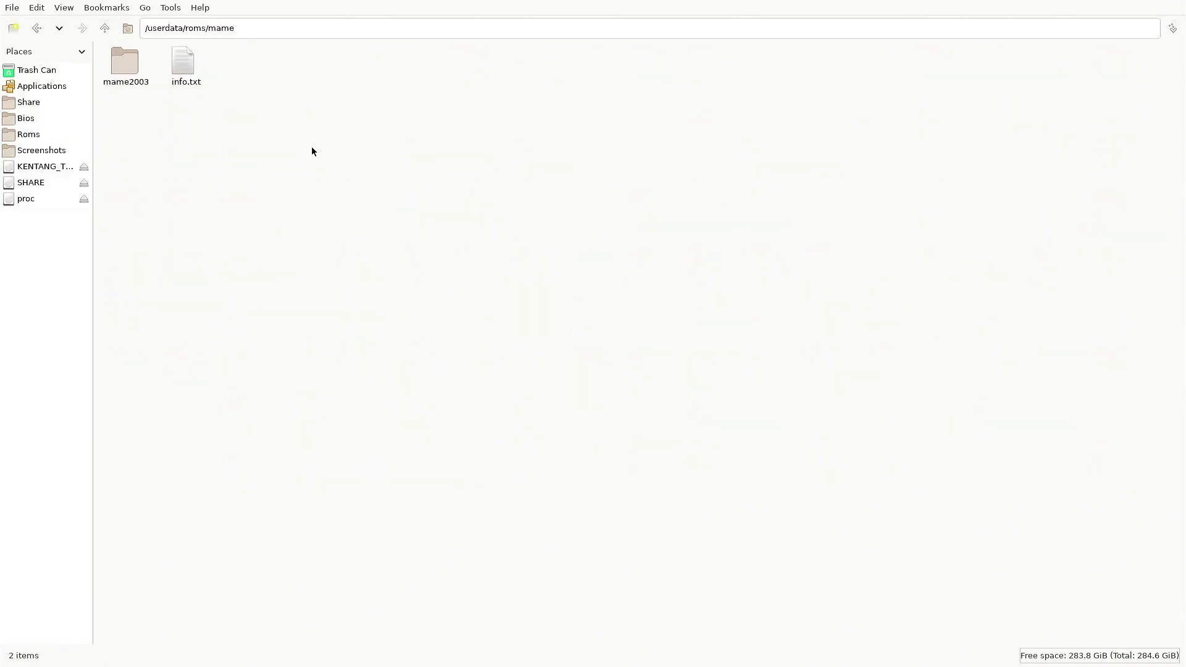
{"action": "right_click", "coordinate": [312, 151]}
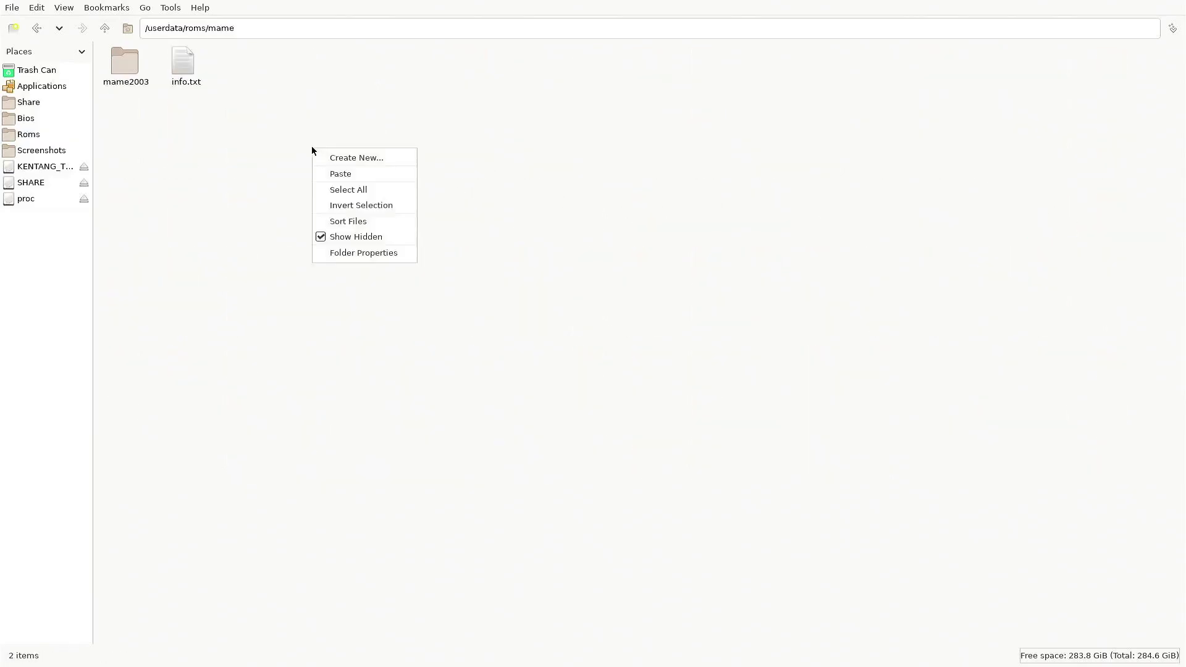
{"action": "left_click", "coordinate": [343, 174]}
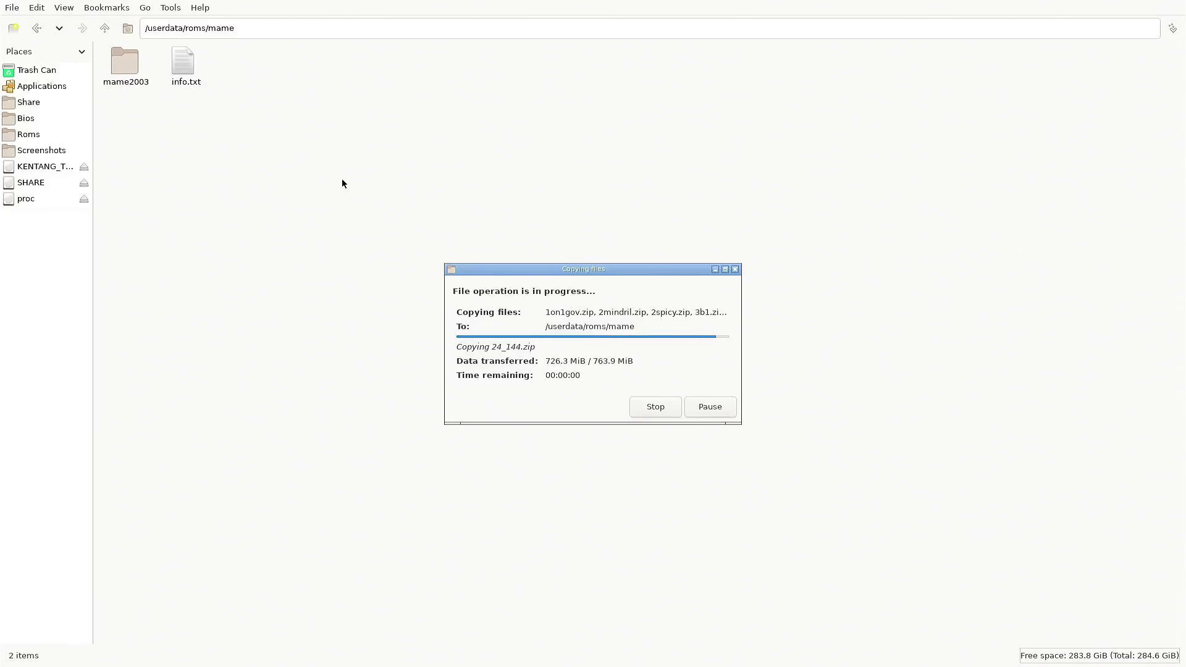
- Copy everything in the NAOMI/BOB_NAOMI_AW/naomi folder under ROM and BIOS on the KENTANG_TECH drive
{"action": "key", "text": "alt+Left"}
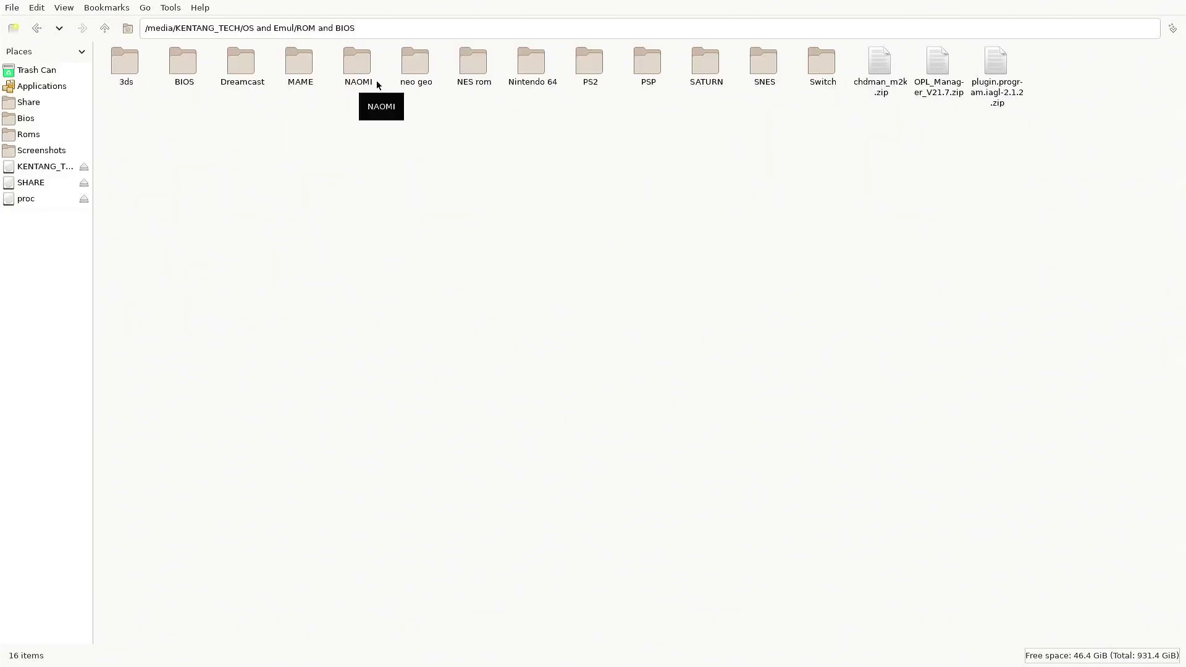
{"action": "double_click", "coordinate": [361, 68]}
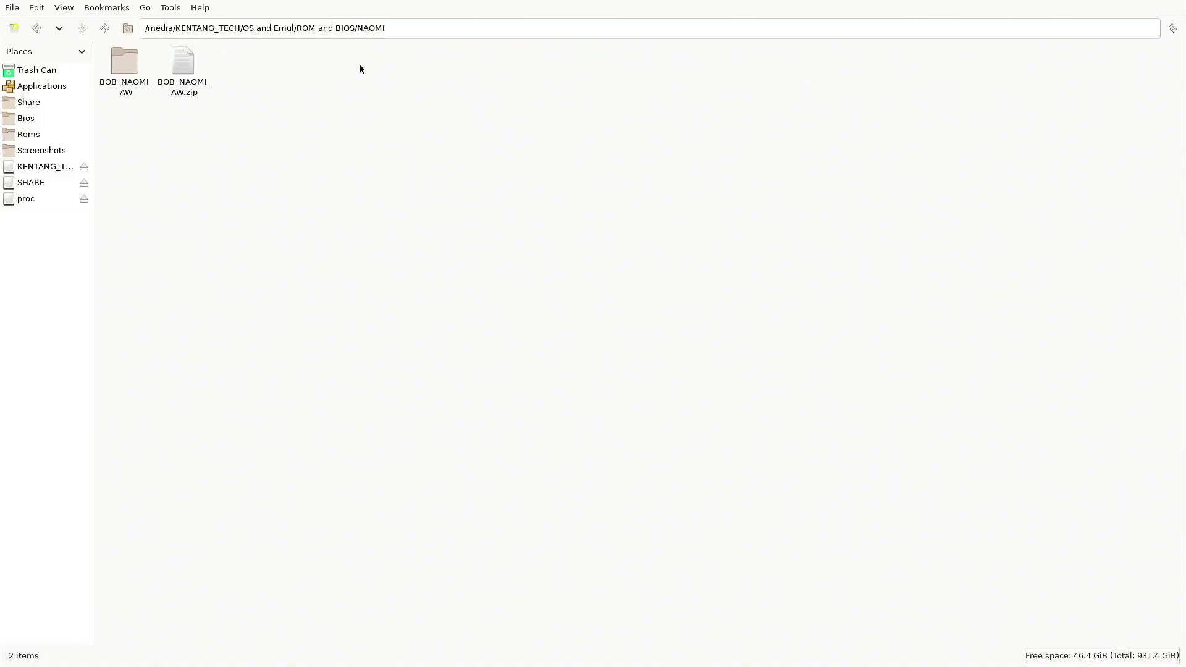
{"action": "double_click", "coordinate": [138, 79]}
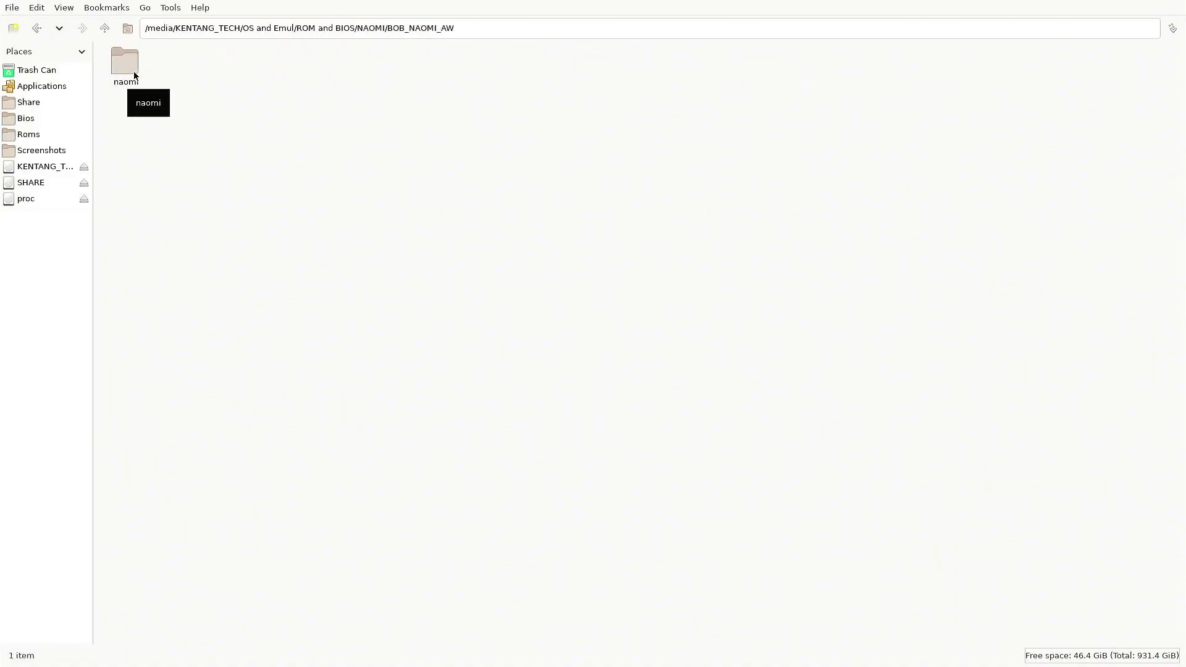
{"action": "double_click", "coordinate": [128, 68]}
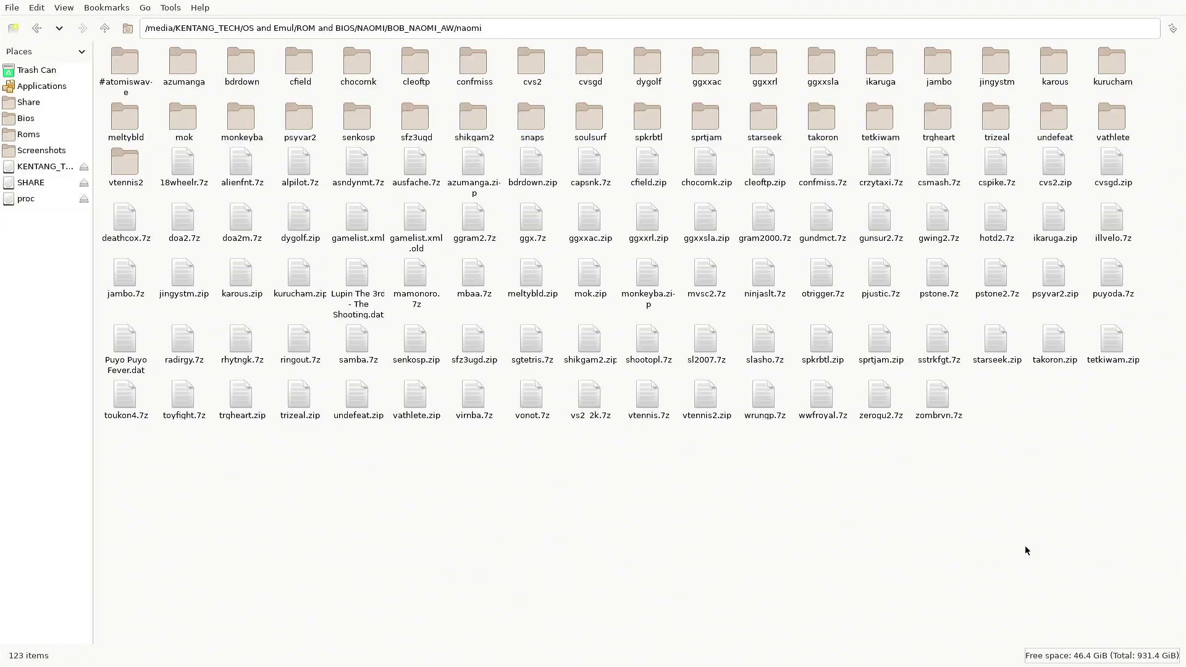
{"action": "key", "text": "ctrl+a"}
{"action": "right_click", "coordinate": [148, 79]}
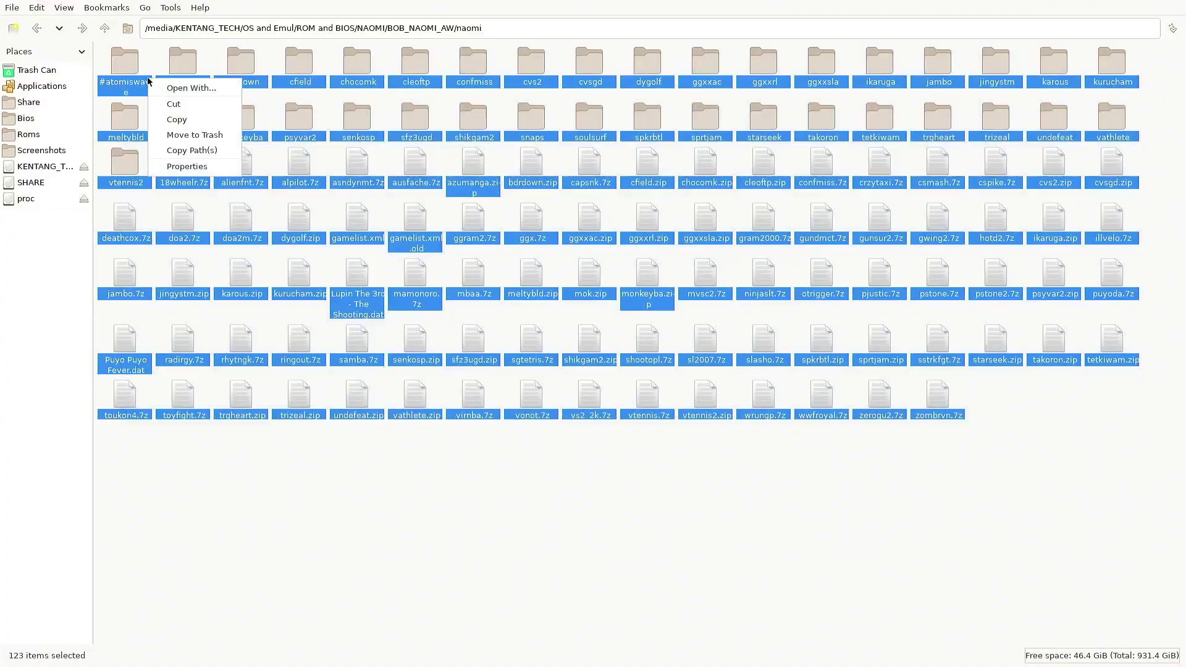
{"action": "left_click", "coordinate": [174, 123]}
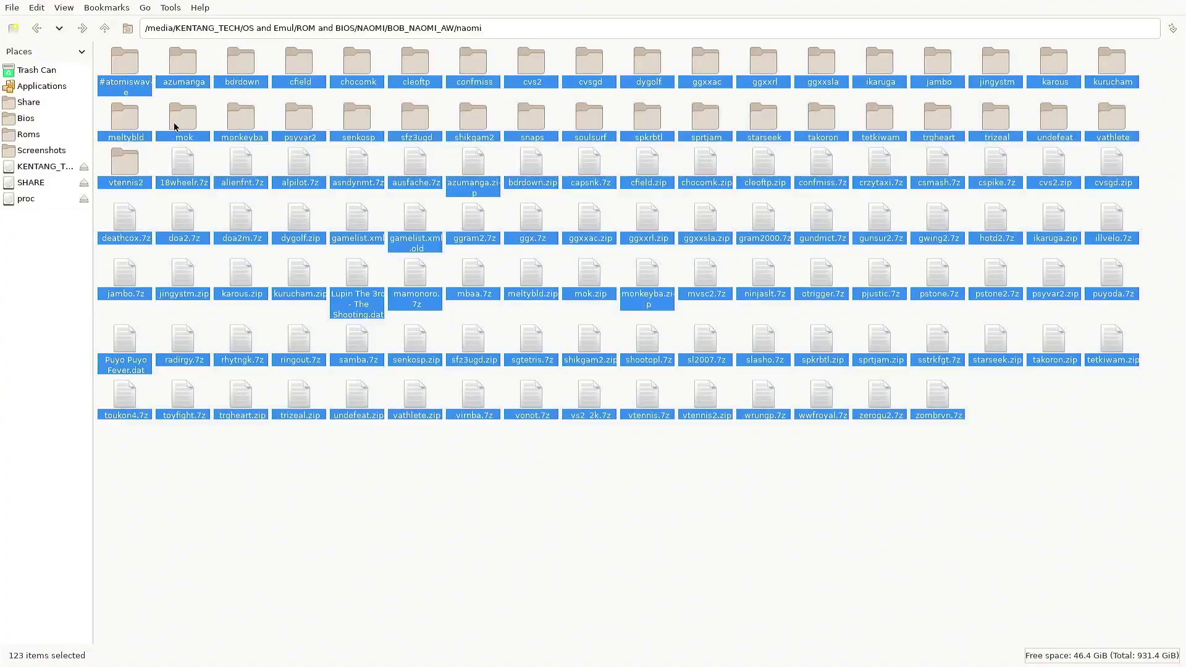
- Go to /userdata/roms/naomi, read the accepted ROM file extensions in info.txt and close the file
{"action": "left_click", "coordinate": [29, 134]}
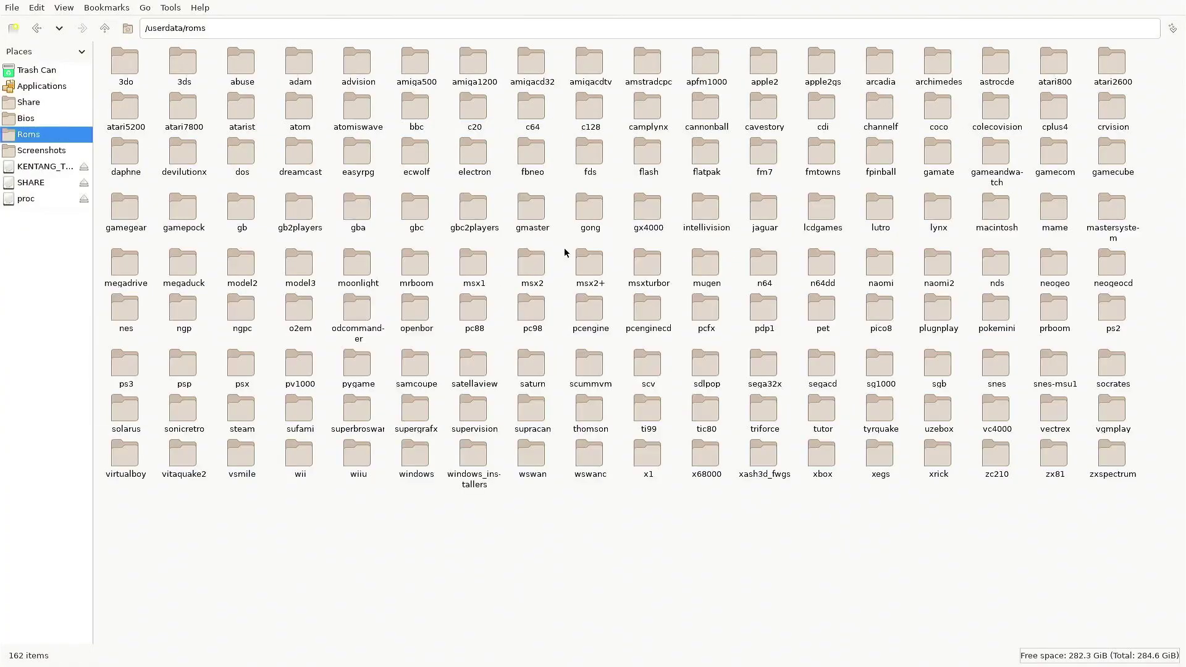
{"action": "double_click", "coordinate": [891, 265]}
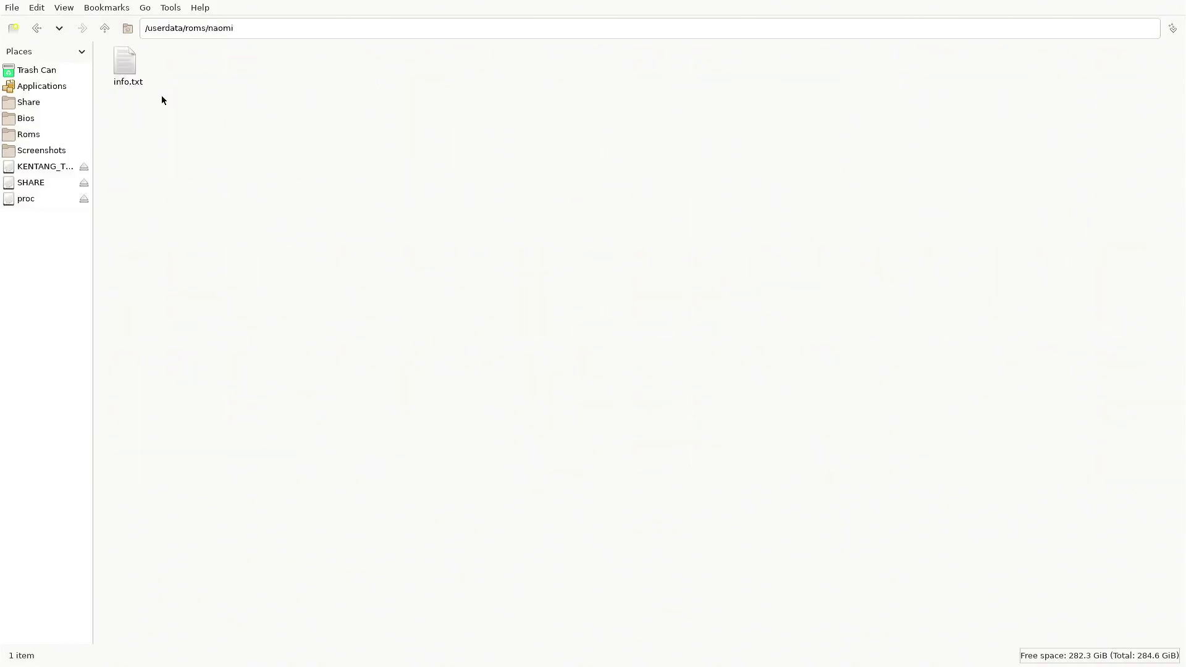
{"action": "left_click", "coordinate": [135, 78]}
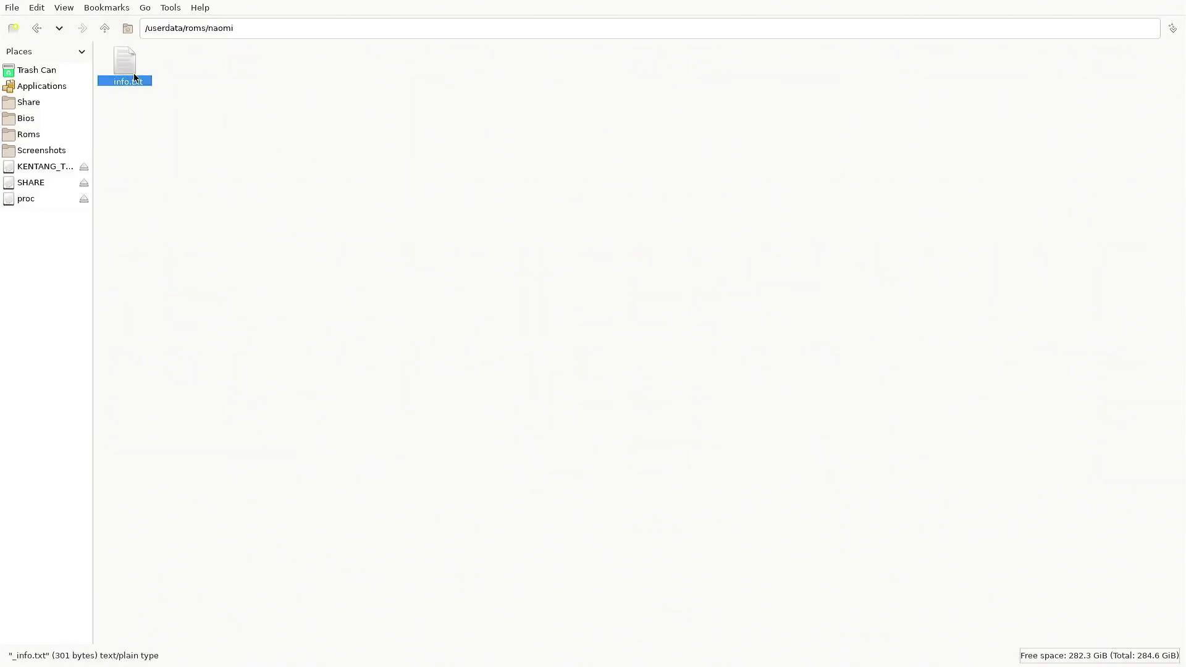
{"action": "double_click", "coordinate": [135, 78]}
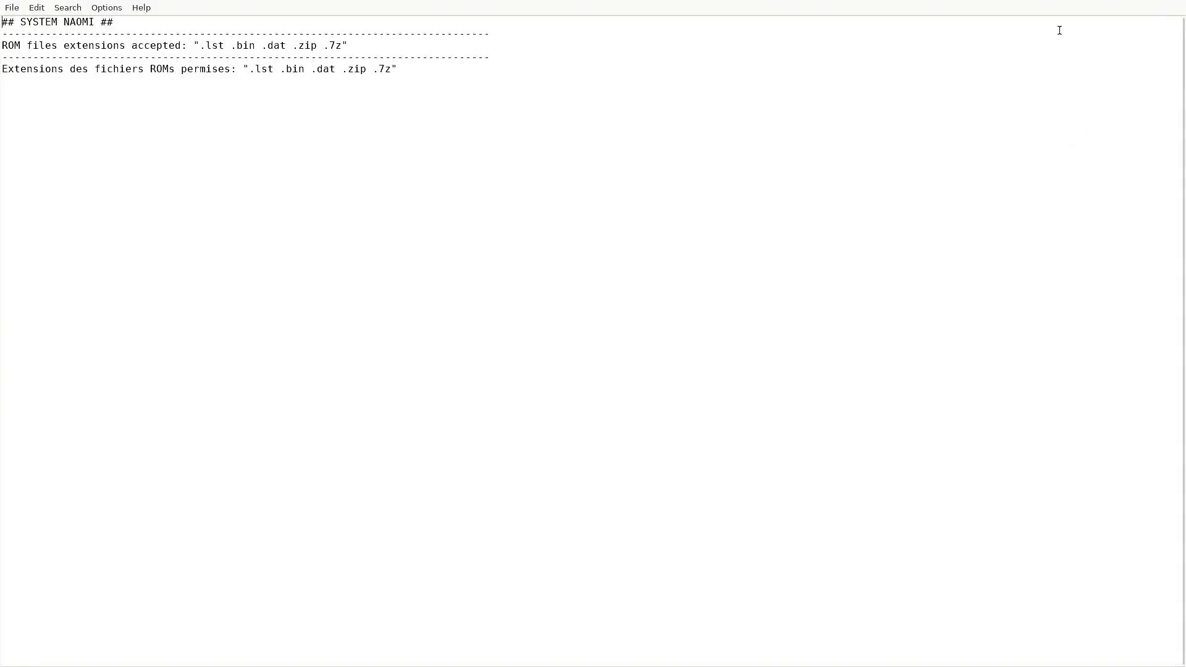
{"action": "key", "text": "Down"}
{"action": "key", "text": "Down"}
{"action": "key", "text": "Down"}
{"action": "key", "text": "Down"}
{"action": "key", "text": "Up"}
{"action": "key", "text": "Up"}
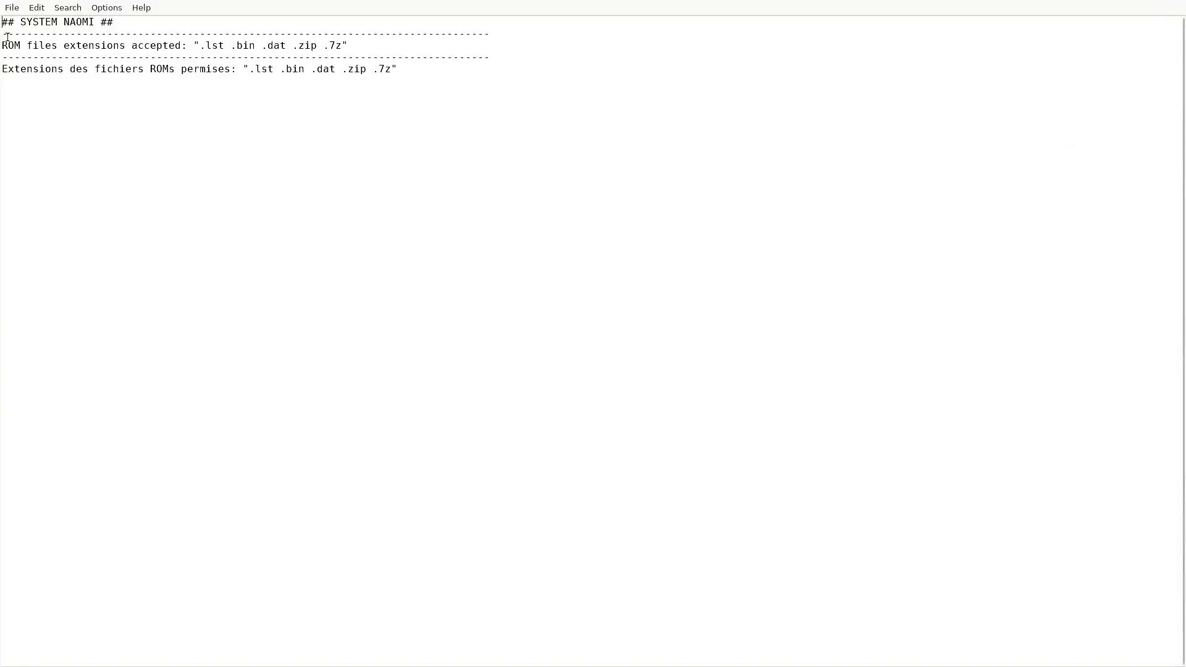
{"action": "key", "text": "Up"}
{"action": "key", "text": "Up"}
{"action": "left_click", "coordinate": [16, 9]}
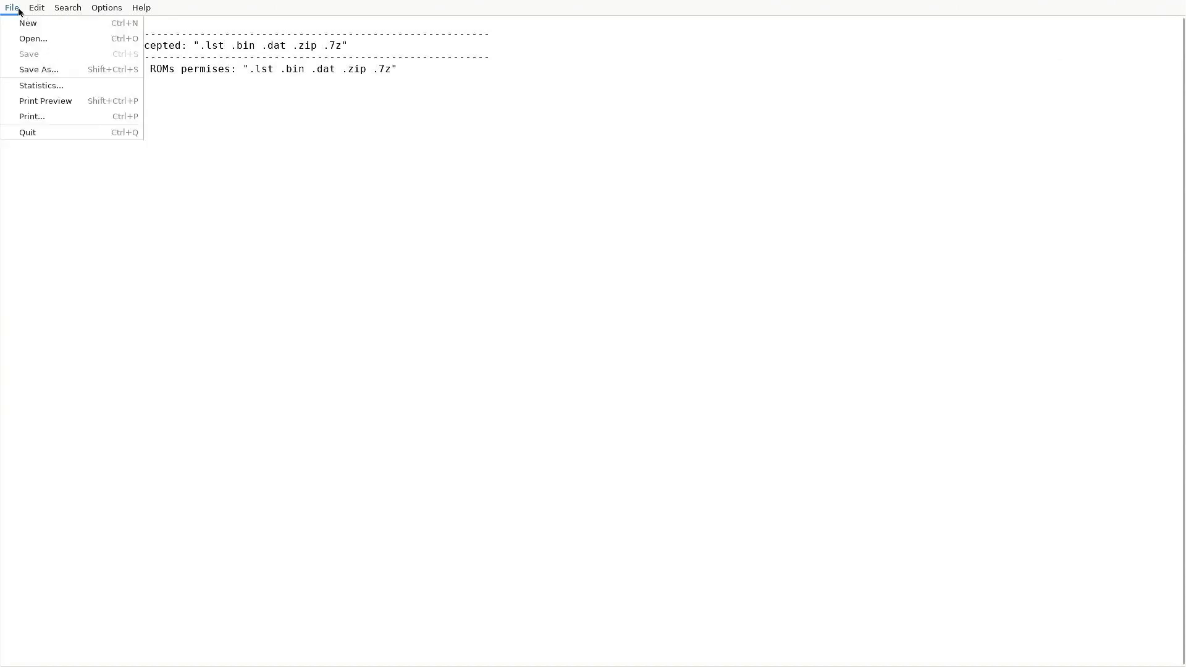
{"action": "left_click", "coordinate": [25, 133]}
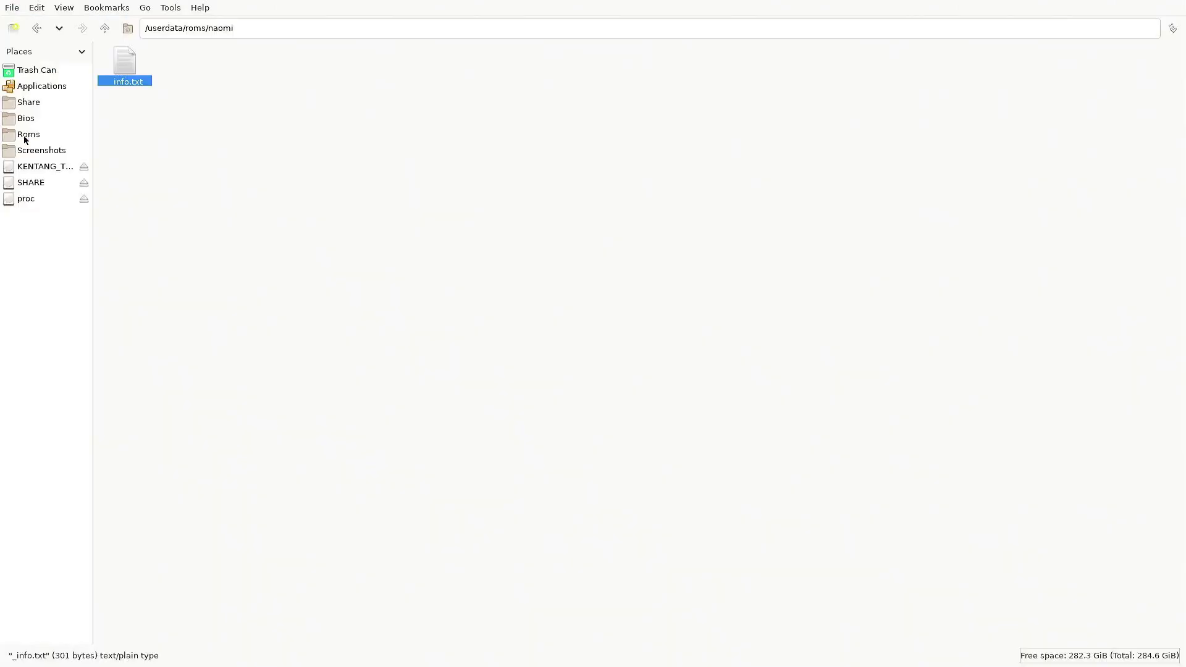
- Paste the copied NAOMI files into /userdata/roms/naomi
{"action": "right_click", "coordinate": [339, 144]}
{"action": "left_click", "coordinate": [366, 172]}
- Examine the accepted ROM extensions in the PlayStation 2 info file and the game files in the external drive's PS2 folder
{"action": "key", "text": "alt+Left"}
{"action": "key", "text": "alt+Left"}
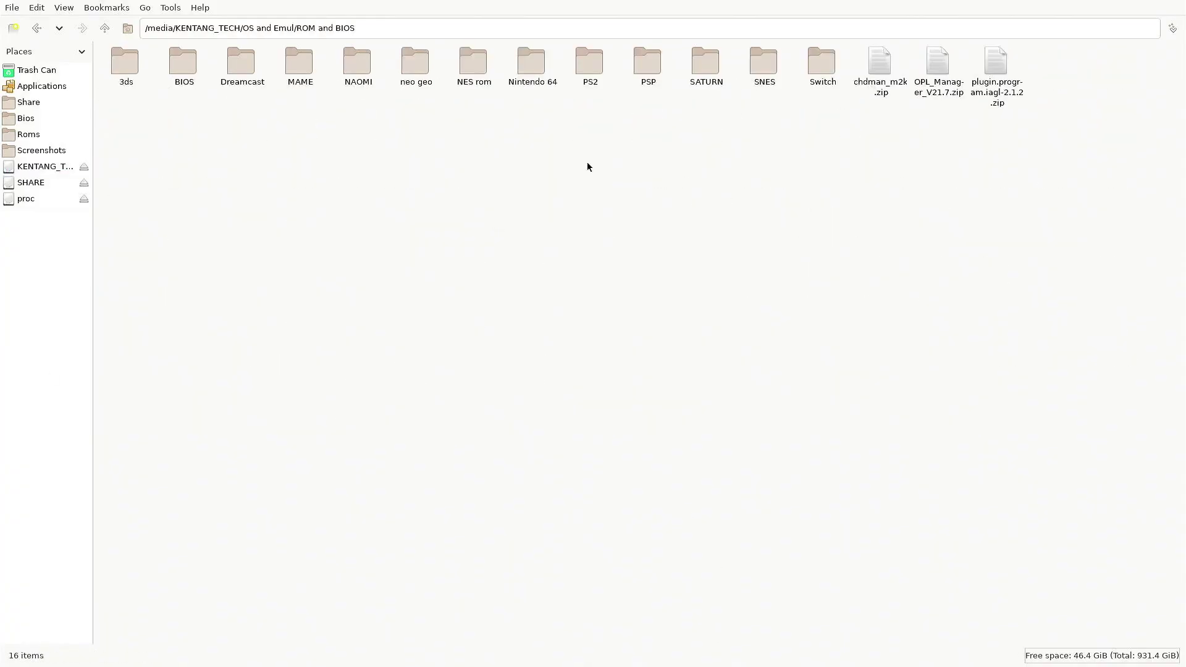
{"action": "double_click", "coordinate": [591, 62]}
{"action": "left_click", "coordinate": [29, 134]}
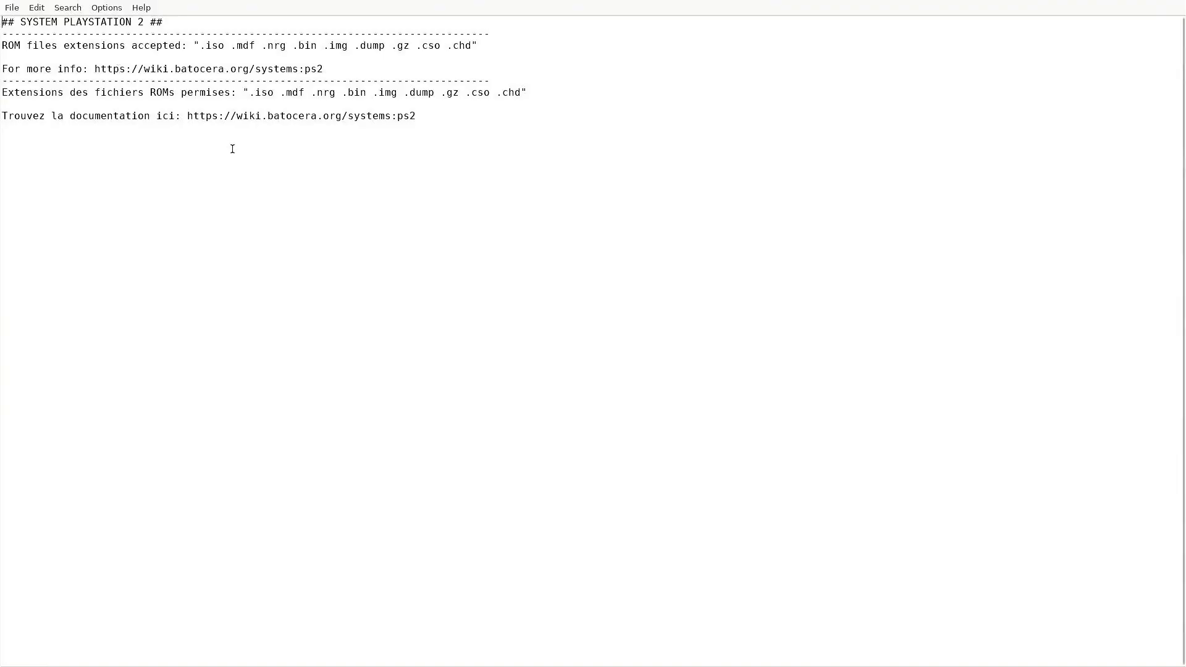
{"action": "key", "text": "ctrl+q"}
{"action": "key", "text": "ctrl+v"}
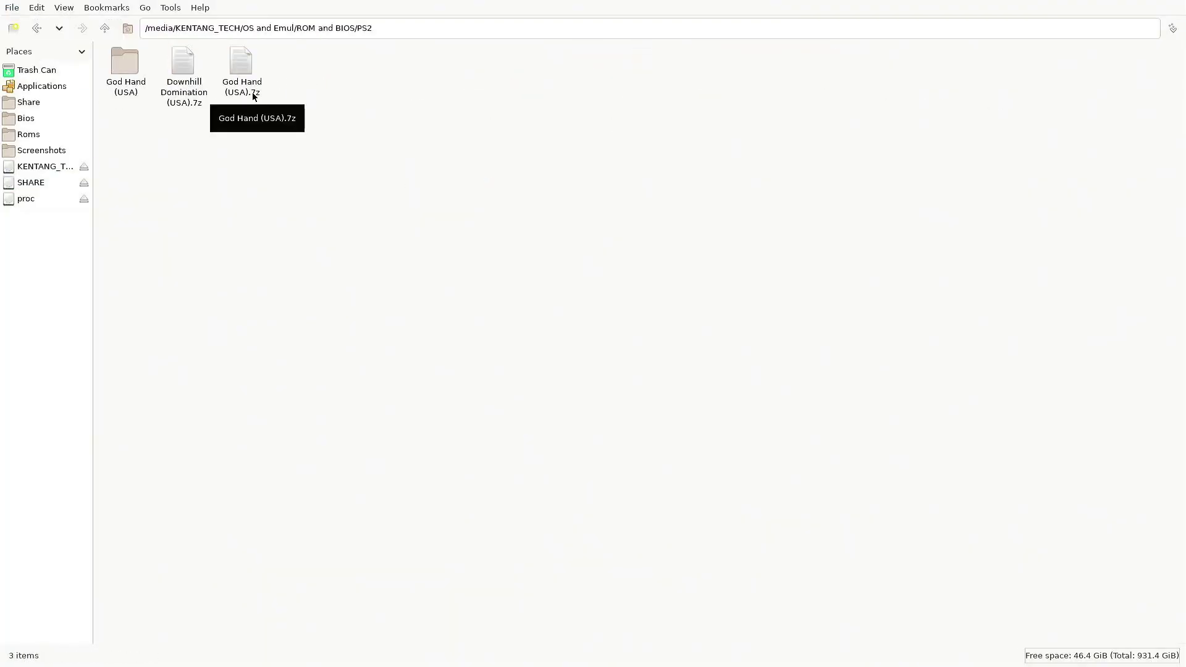
{"action": "left_click", "coordinate": [37, 29]}
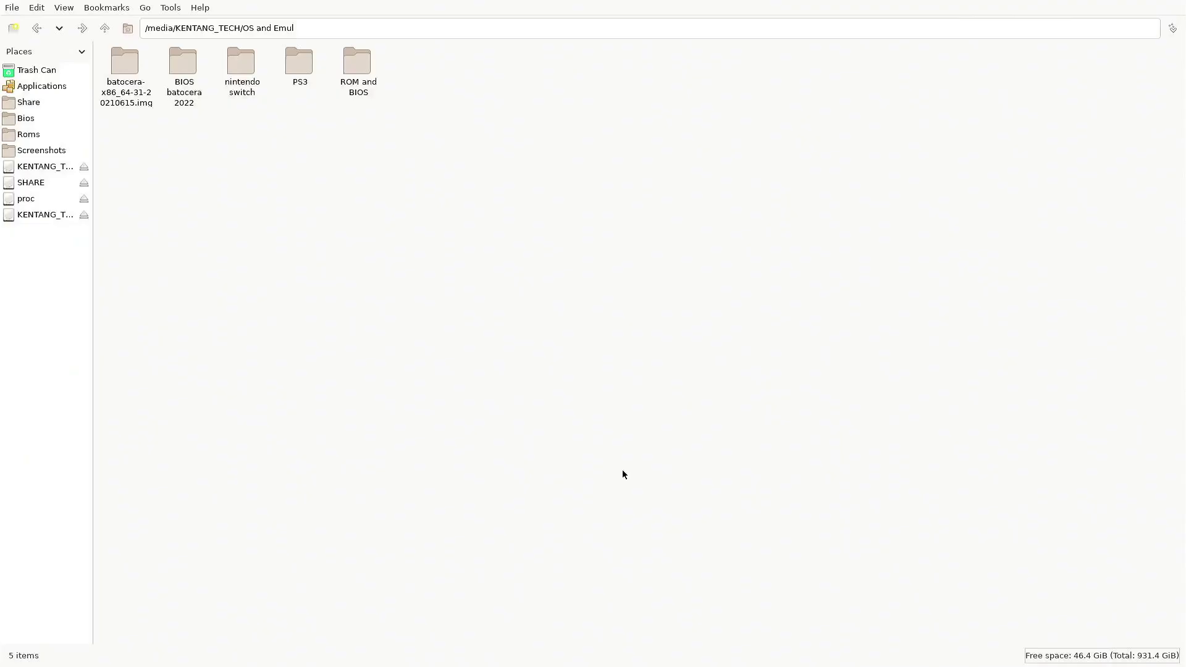
- Sort the OS and Emul/PS3 folder on the KENTANG_TECH_1 drive by modification time and copy its PS3 game folders
{"action": "left_click", "coordinate": [44, 214]}
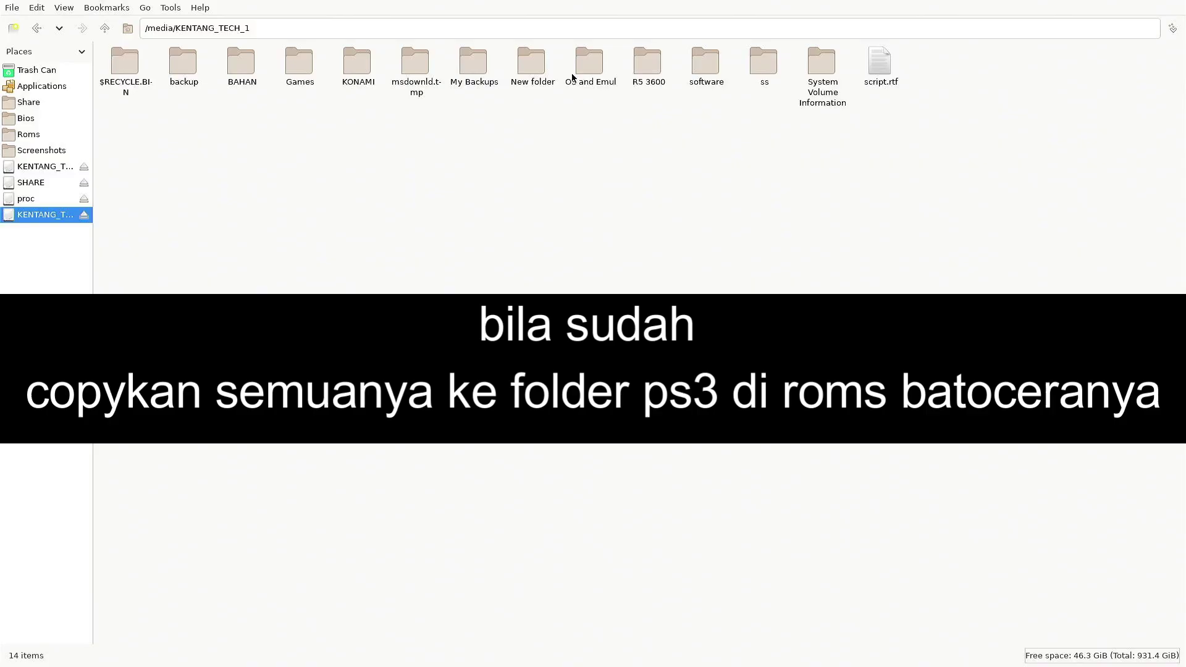
{"action": "double_click", "coordinate": [573, 68]}
{"action": "double_click", "coordinate": [299, 64]}
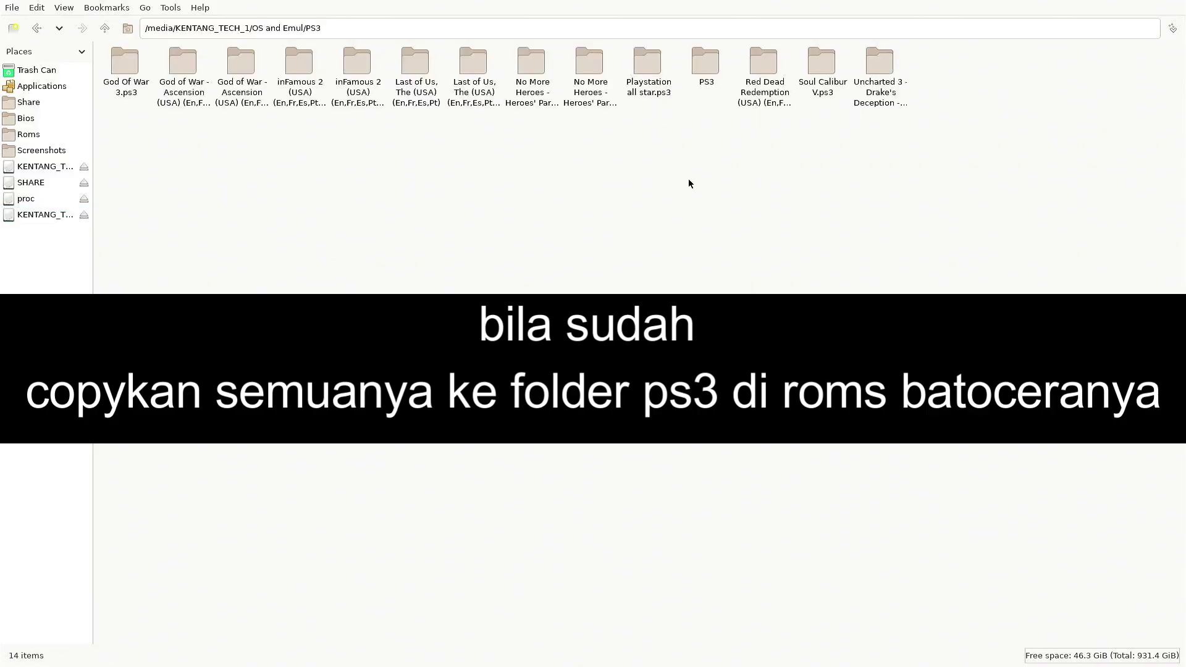
{"action": "right_click", "coordinate": [242, 171]}
{"action": "mouse_move", "coordinate": [281, 247]}
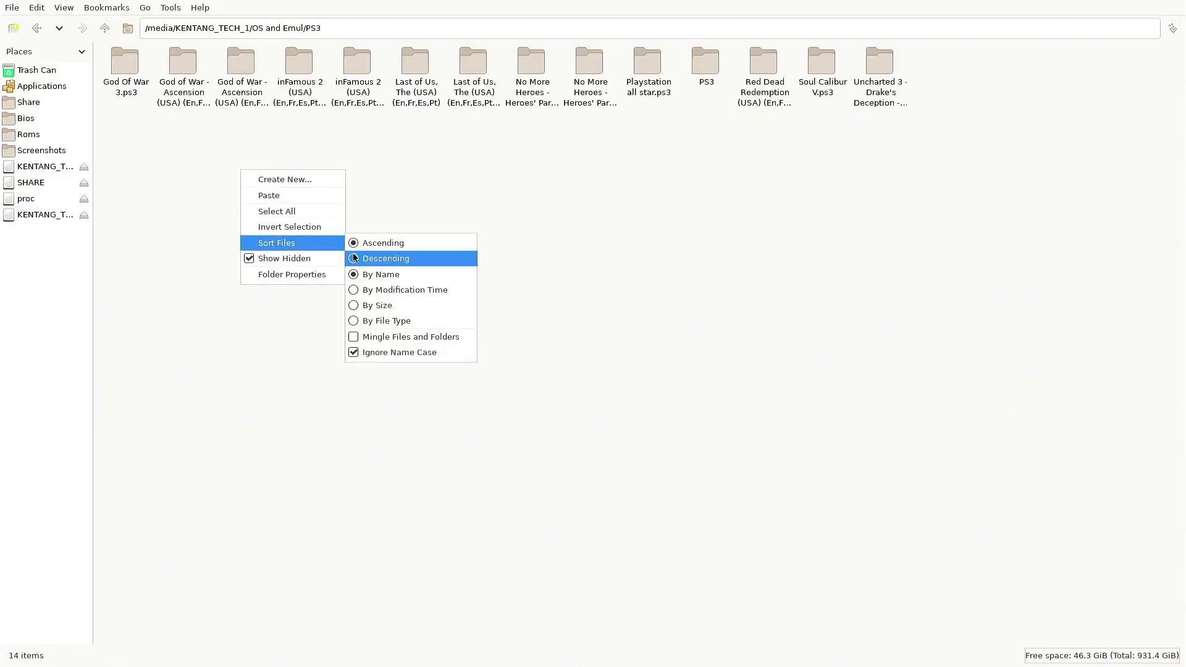
{"action": "left_click", "coordinate": [371, 265]}
{"action": "right_click", "coordinate": [471, 73]}
{"action": "left_click", "coordinate": [494, 160]}
- Paste the copied PS3 game folders into /userdata/roms/ps3
{"action": "left_click", "coordinate": [34, 134]}
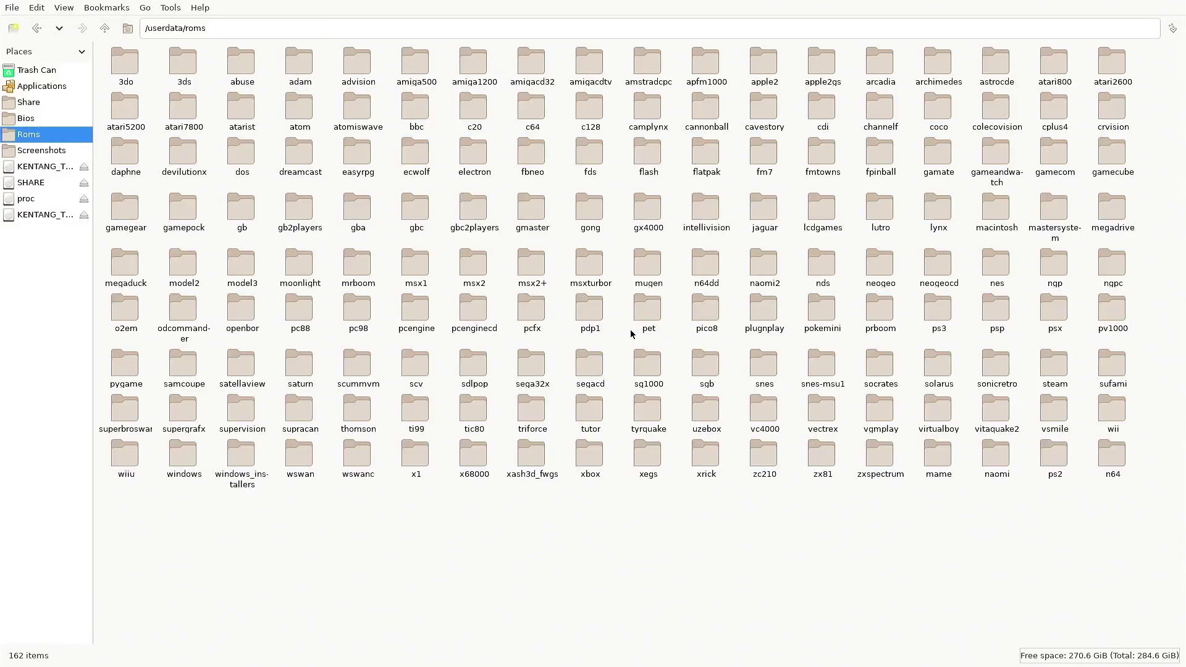
{"action": "double_click", "coordinate": [937, 309]}
{"action": "right_click", "coordinate": [321, 152]}
{"action": "left_click", "coordinate": [351, 174]}
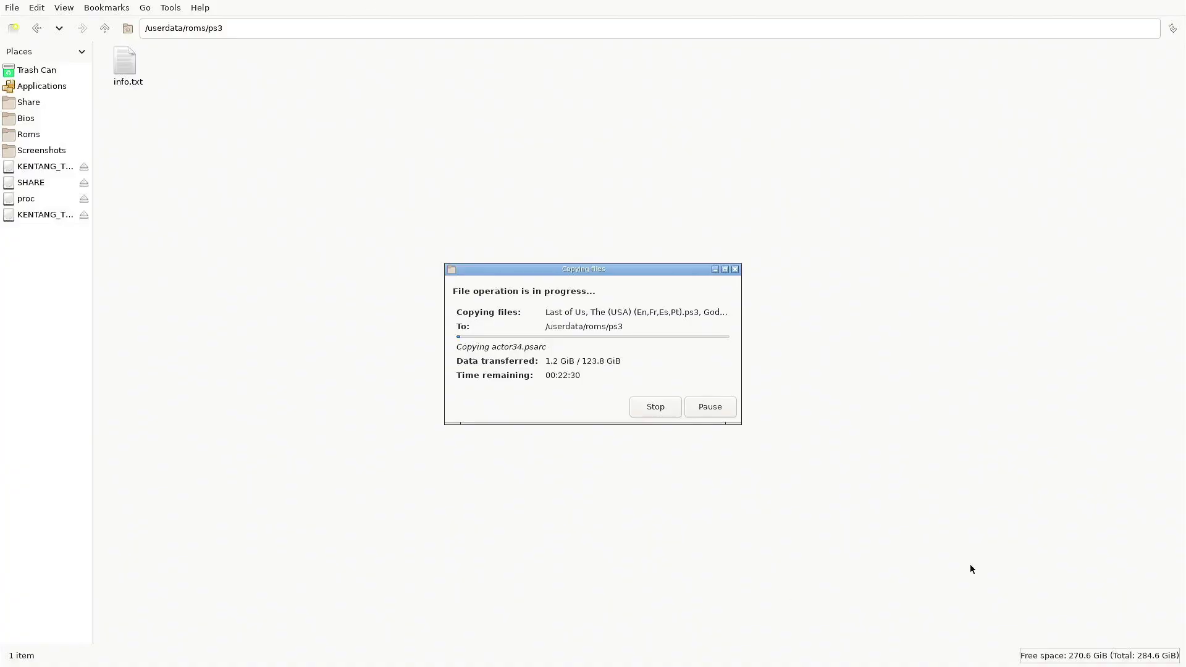
- Copy the switch folder from bios in the V34 Batocera Switch 17.06.22 Full pack on the KENTANG_TECH_1 drive
{"action": "left_click", "coordinate": [50, 215]}
{"action": "double_click", "coordinate": [823, 69]}
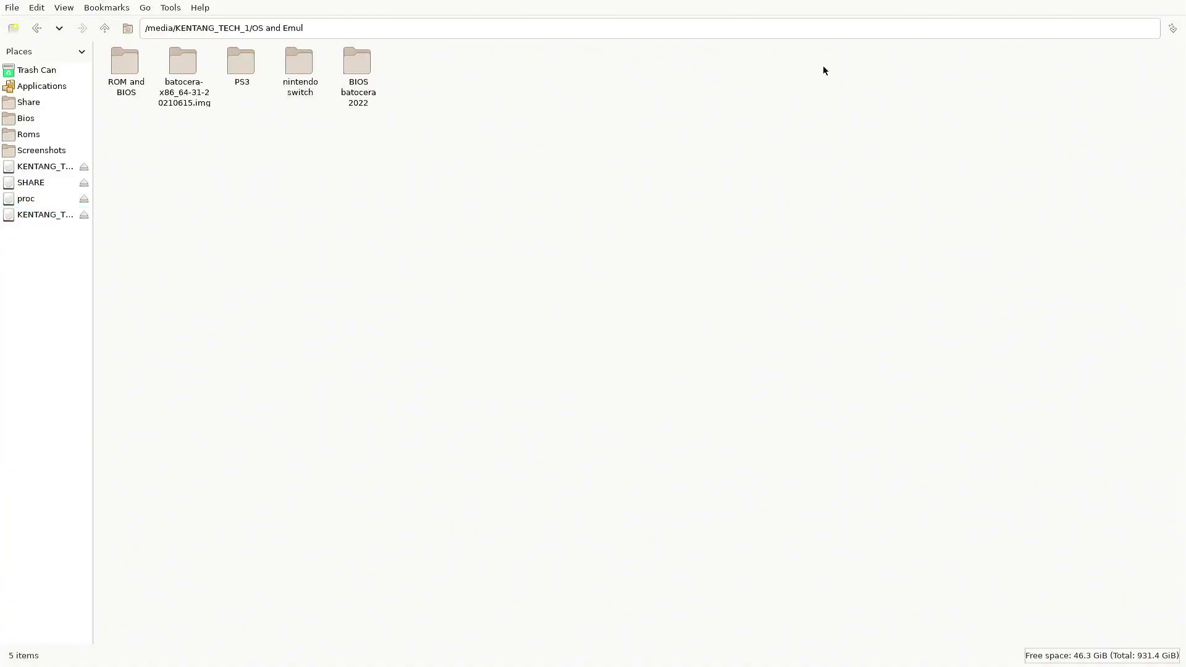
{"action": "double_click", "coordinate": [309, 66]}
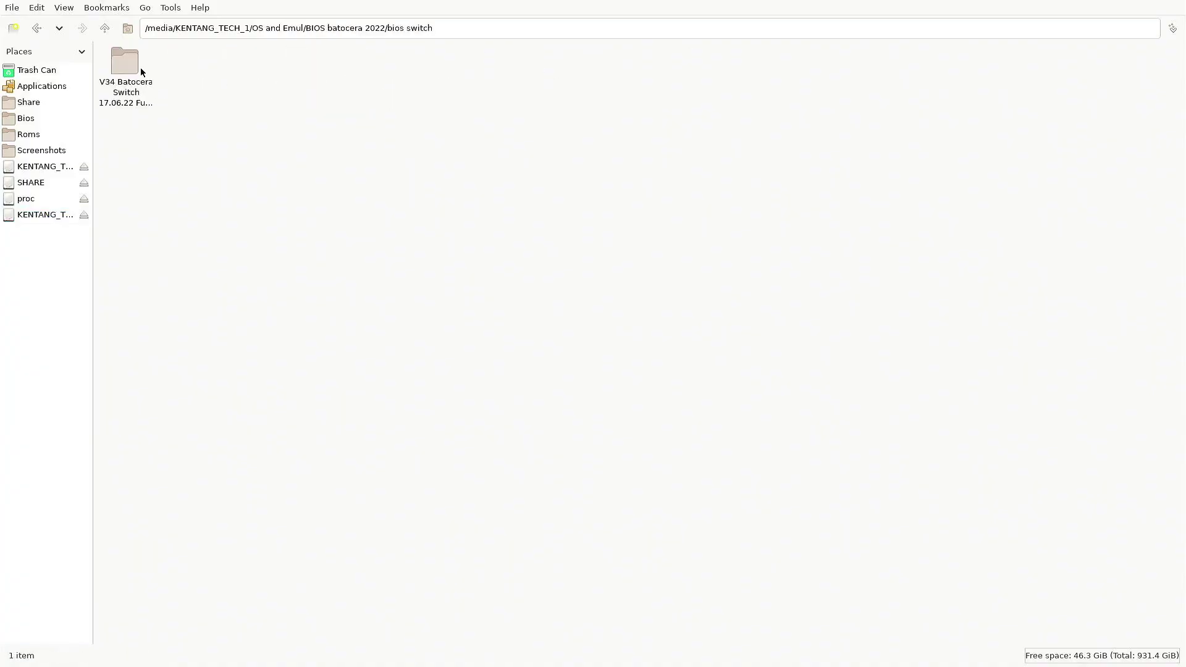
{"action": "double_click", "coordinate": [137, 75]}
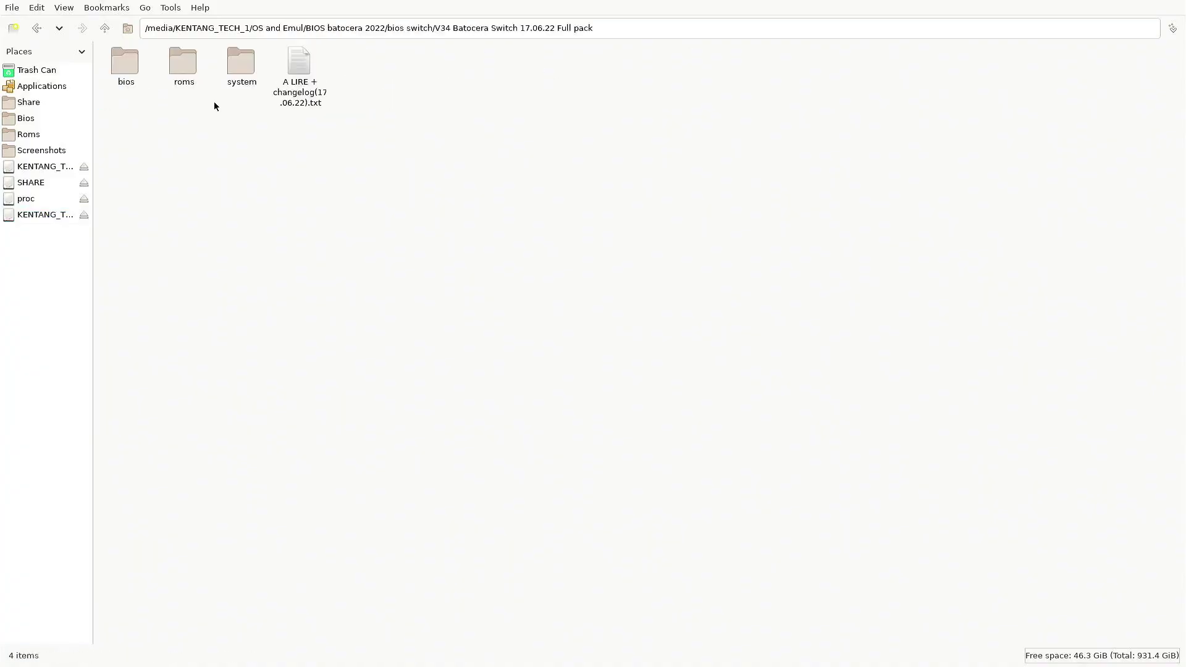
{"action": "double_click", "coordinate": [135, 65]}
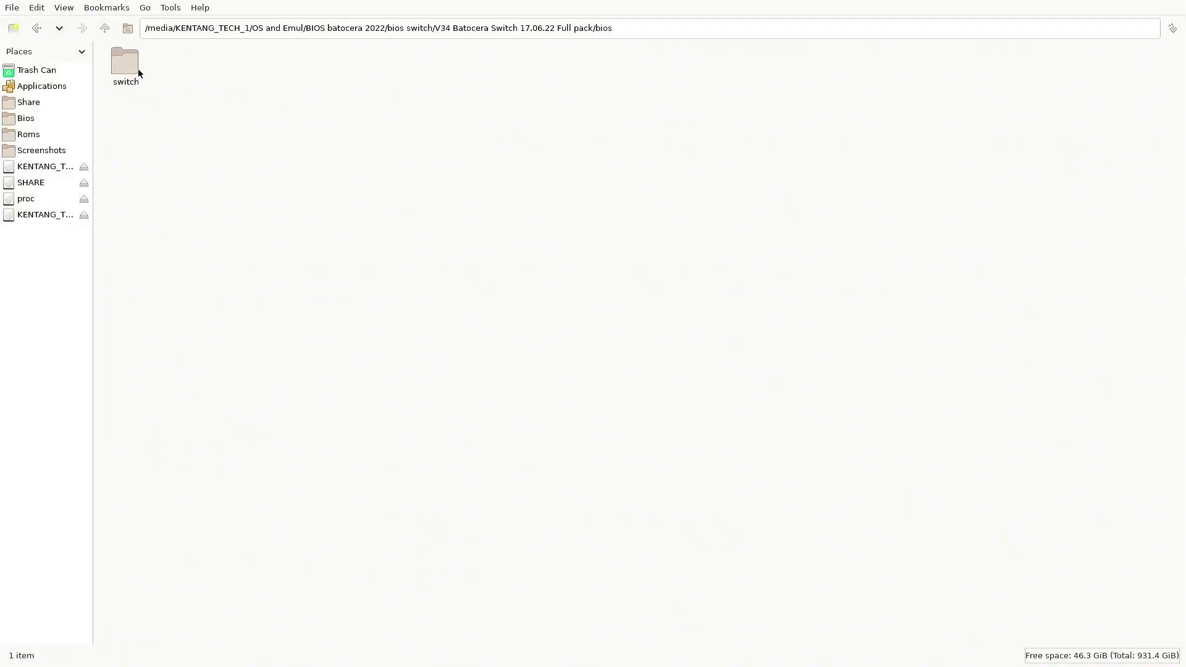
{"action": "left_click", "coordinate": [138, 73]}
{"action": "right_click", "coordinate": [138, 71]}
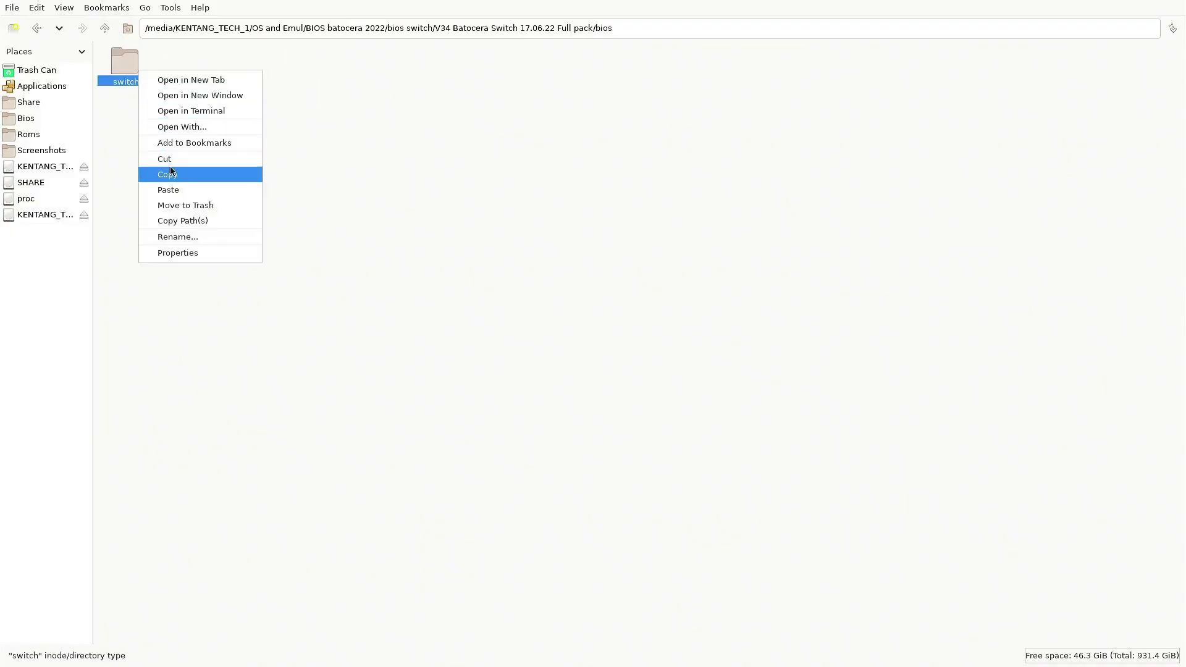
{"action": "left_click", "coordinate": [172, 173]}
- Paste the copied switch folder into /userdata/bios
{"action": "left_click", "coordinate": [44, 124]}
{"action": "right_click", "coordinate": [1039, 211]}
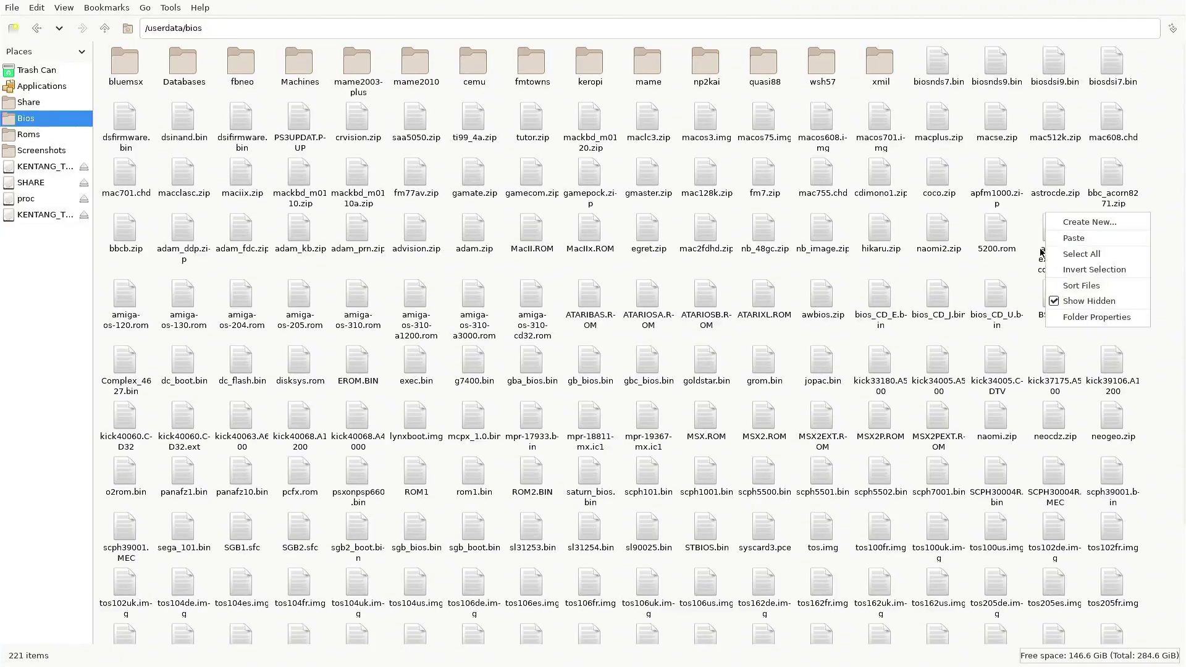
{"action": "left_click", "coordinate": [1059, 239]}
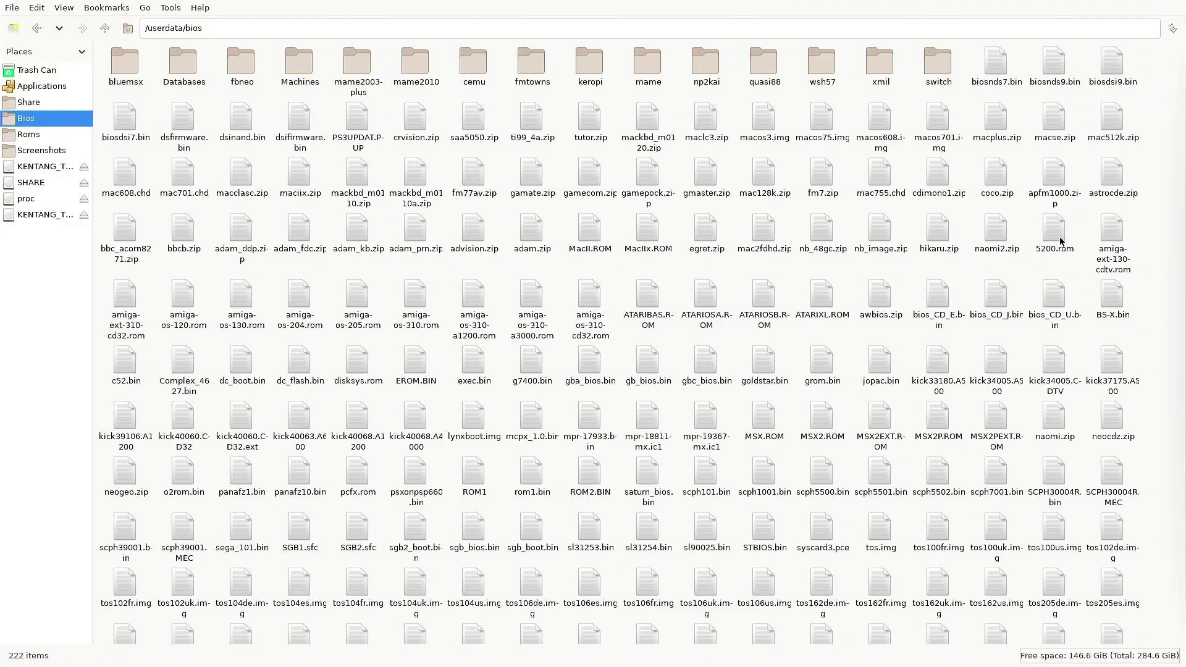
- Copy the .local, configs and switch folders from system in the V34 Batocera Switch 17.06.22 Full pack on the KENTANG_TECH_1 drive
{"action": "key", "text": "alt+Left"}
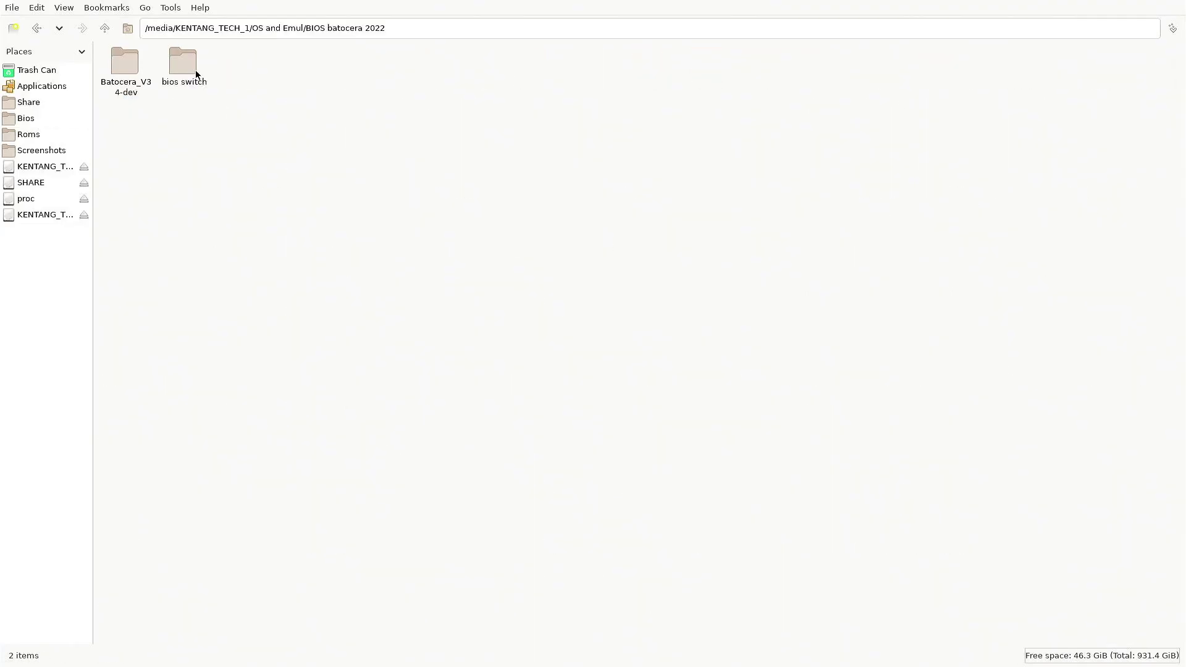
{"action": "double_click", "coordinate": [195, 74]}
{"action": "double_click", "coordinate": [136, 87]}
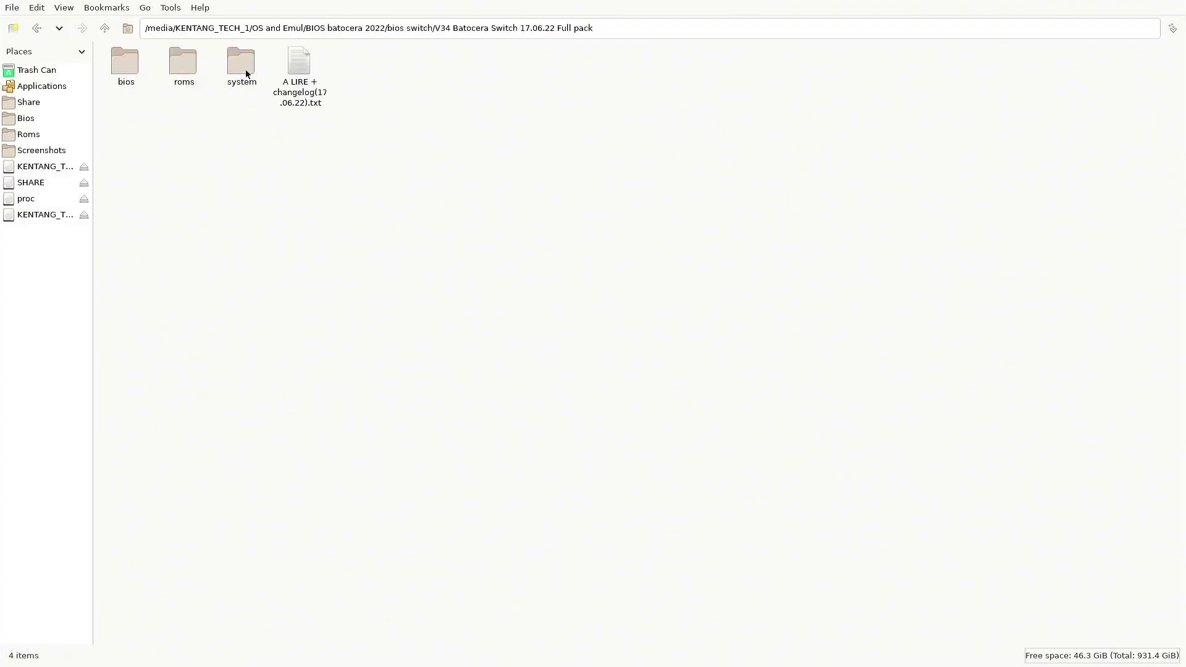
{"action": "double_click", "coordinate": [246, 73]}
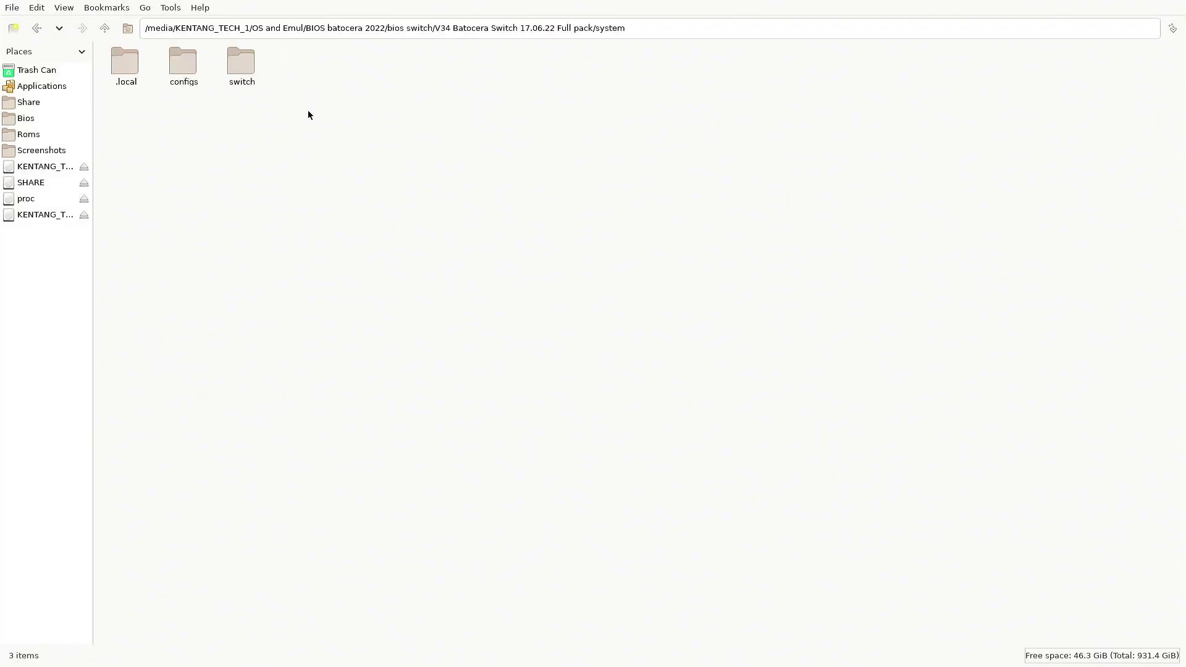
{"action": "left_click_drag", "start_coordinate": [308, 111], "coordinate": [128, 57]}
{"action": "right_click", "coordinate": [127, 54]}
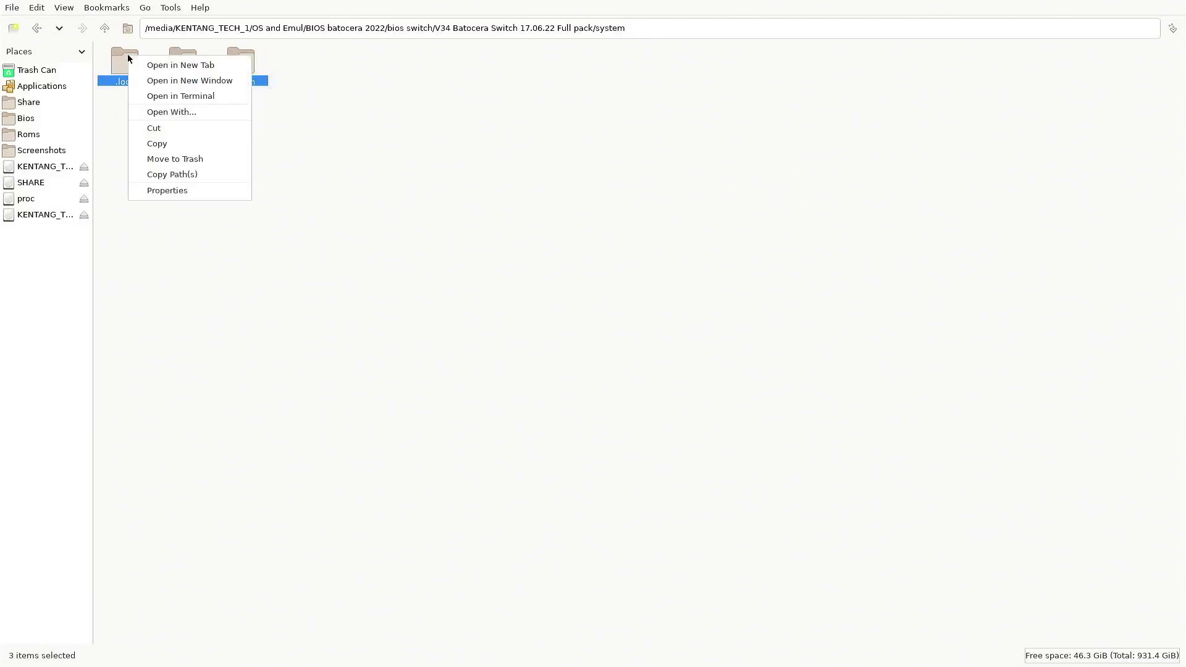
{"action": "left_click", "coordinate": [166, 143]}
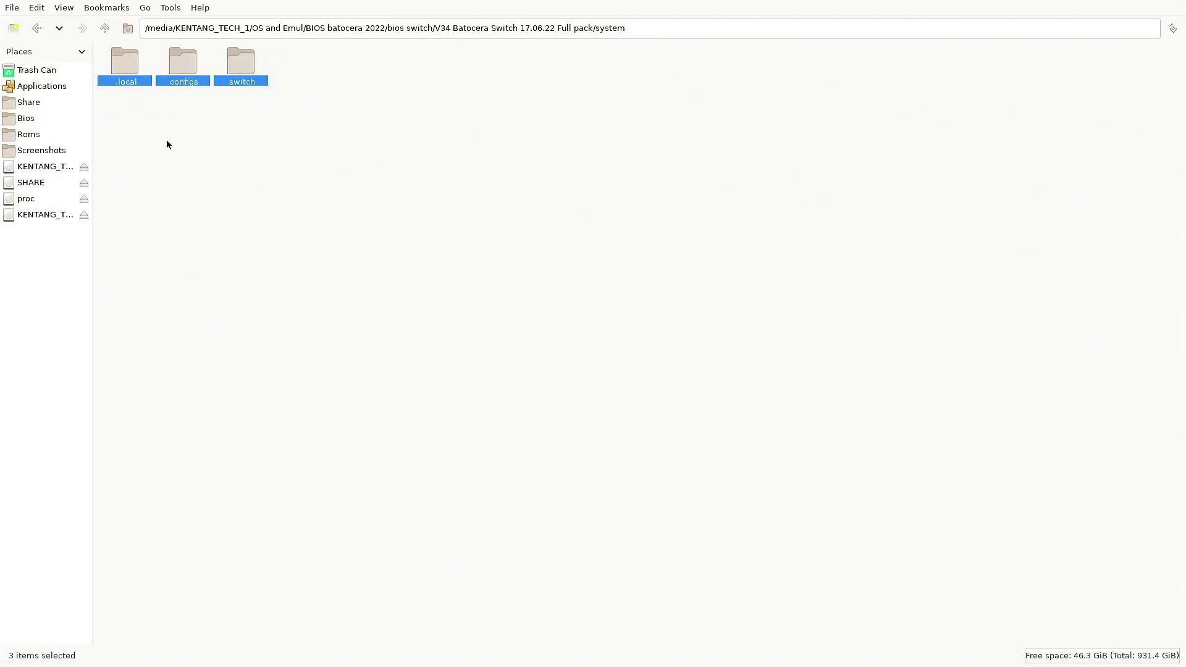
- Paste the copied .local, configs and switch folders into /userdata/system, overwriting all existing files
{"action": "left_click", "coordinate": [37, 106]}
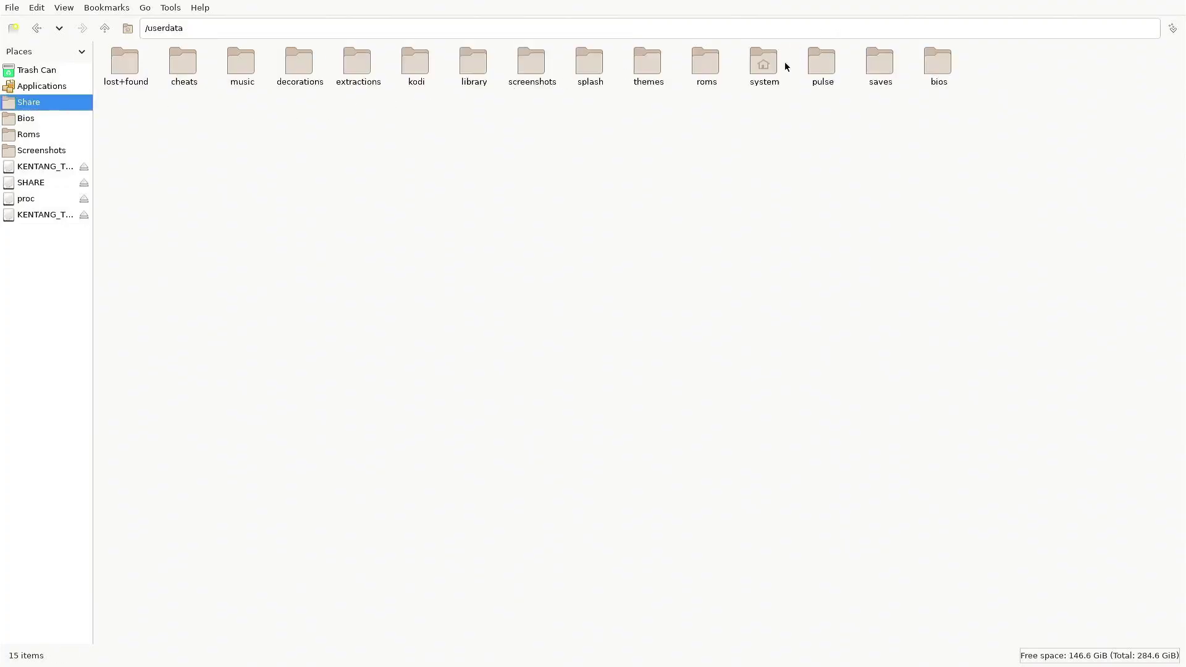
{"action": "double_click", "coordinate": [760, 80]}
{"action": "right_click", "coordinate": [637, 166]}
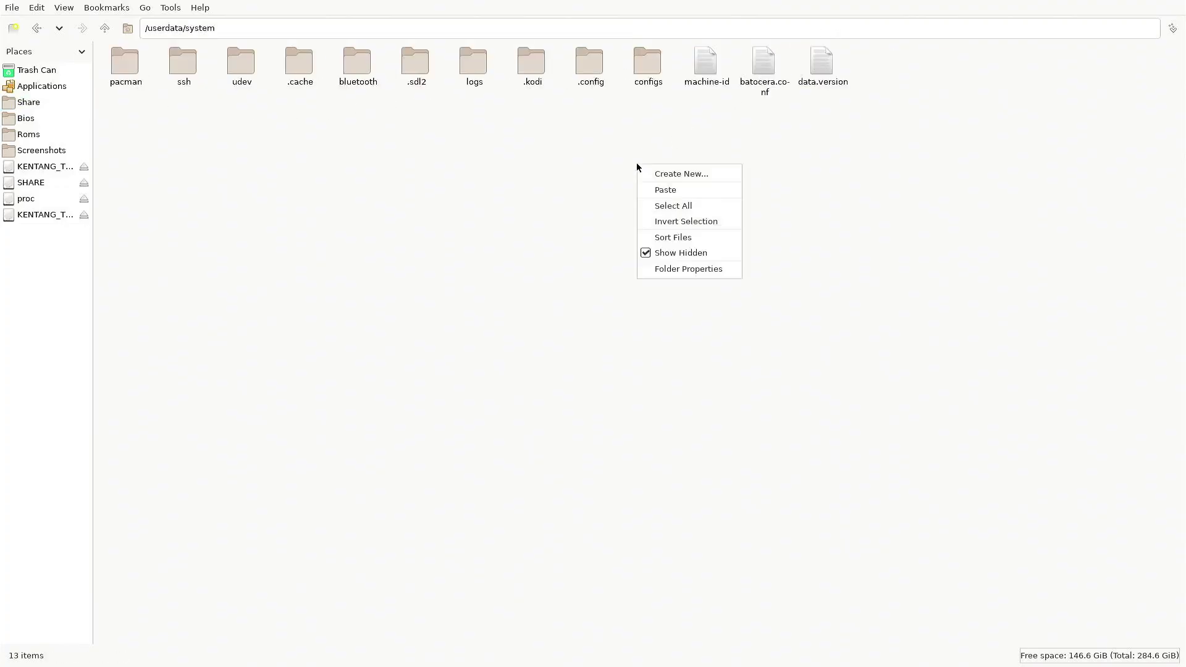
{"action": "left_click", "coordinate": [649, 189]}
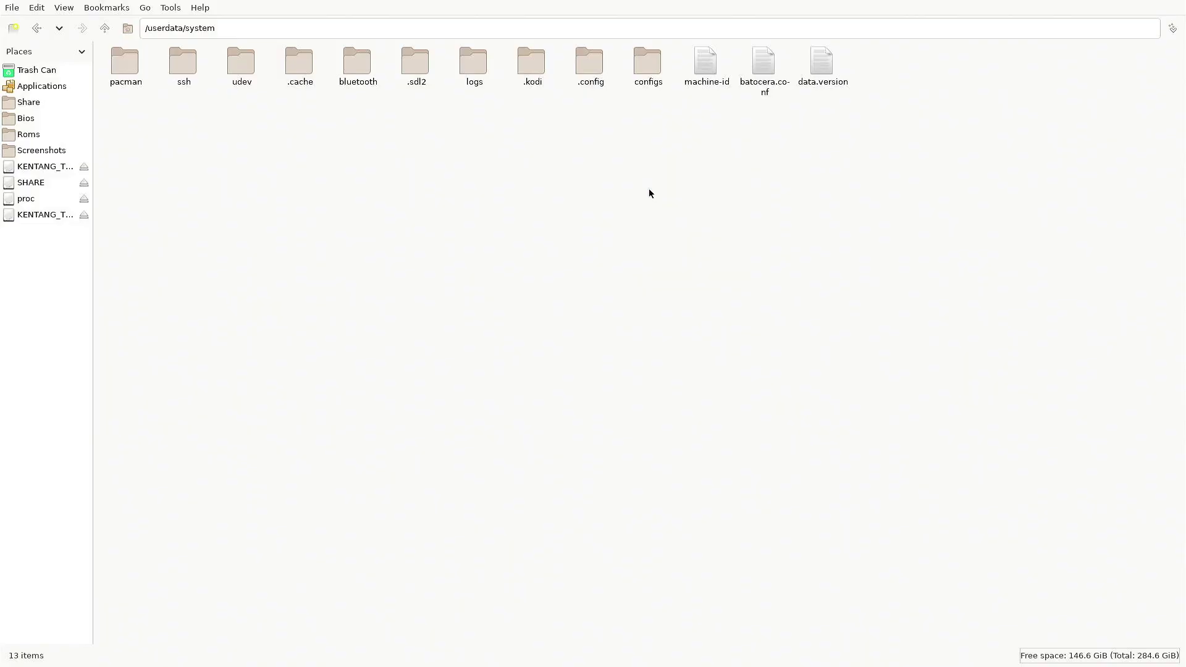
{"action": "left_click", "coordinate": [12, 628]}
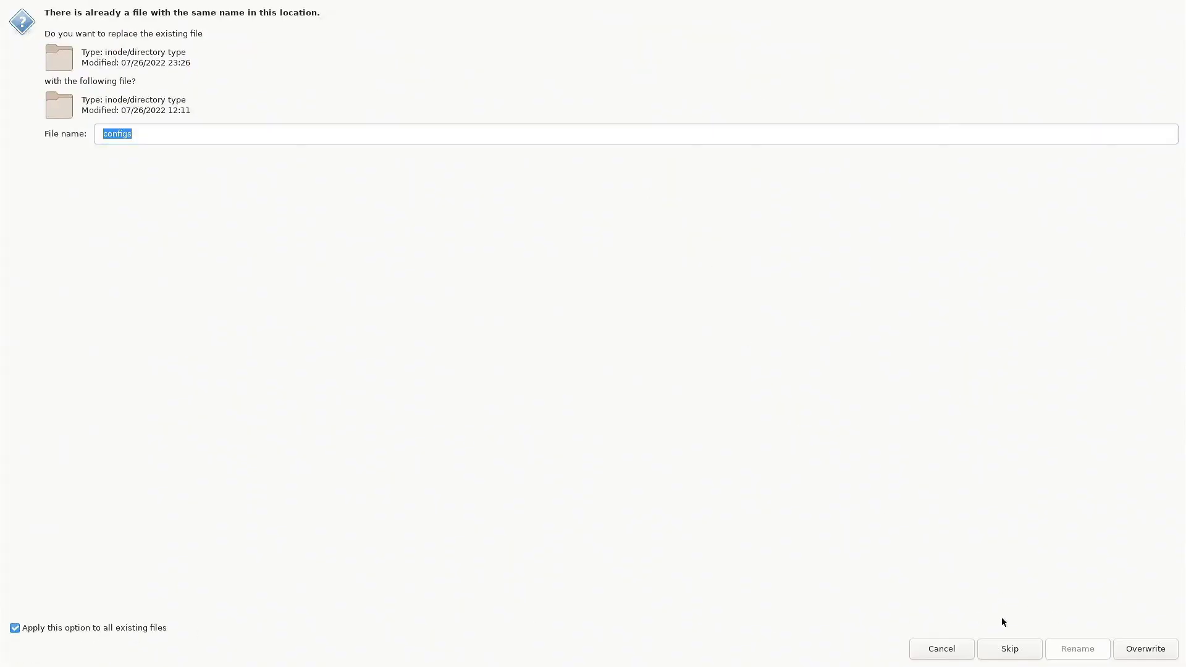
{"action": "left_click", "coordinate": [1128, 653]}
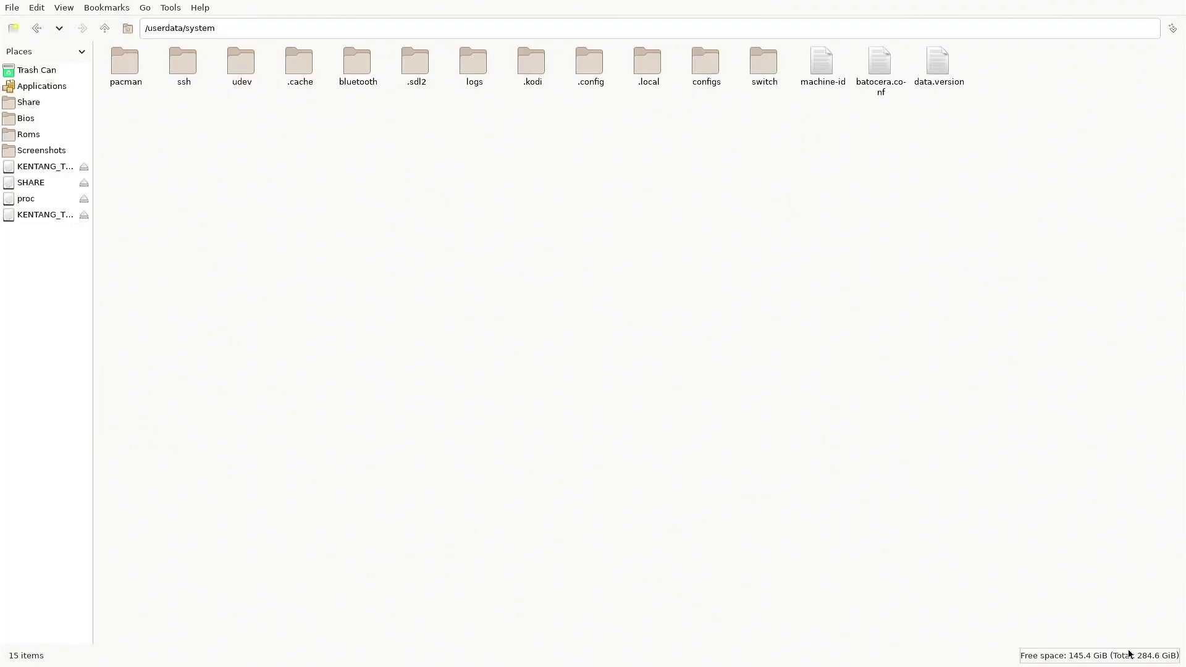
- Launch rpcs3-config from the applications and dismiss its welcome screen with the Quickstart guide marked as read and set not to show again
{"action": "key", "text": "alt+Left"}
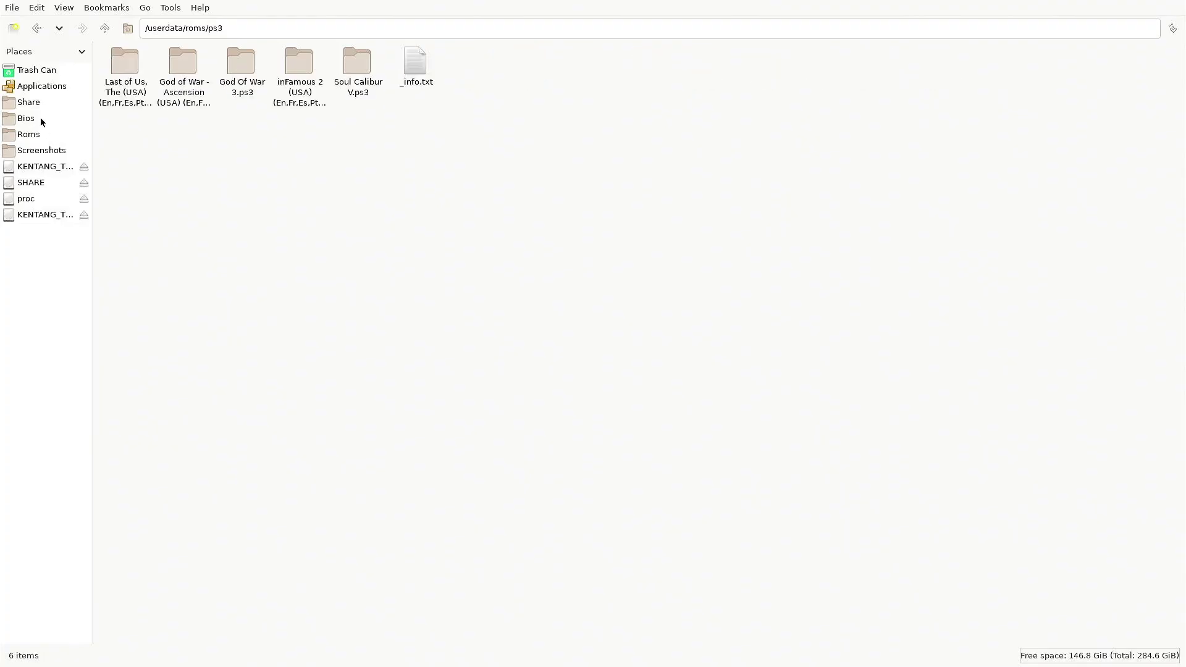
{"action": "left_click", "coordinate": [41, 86]}
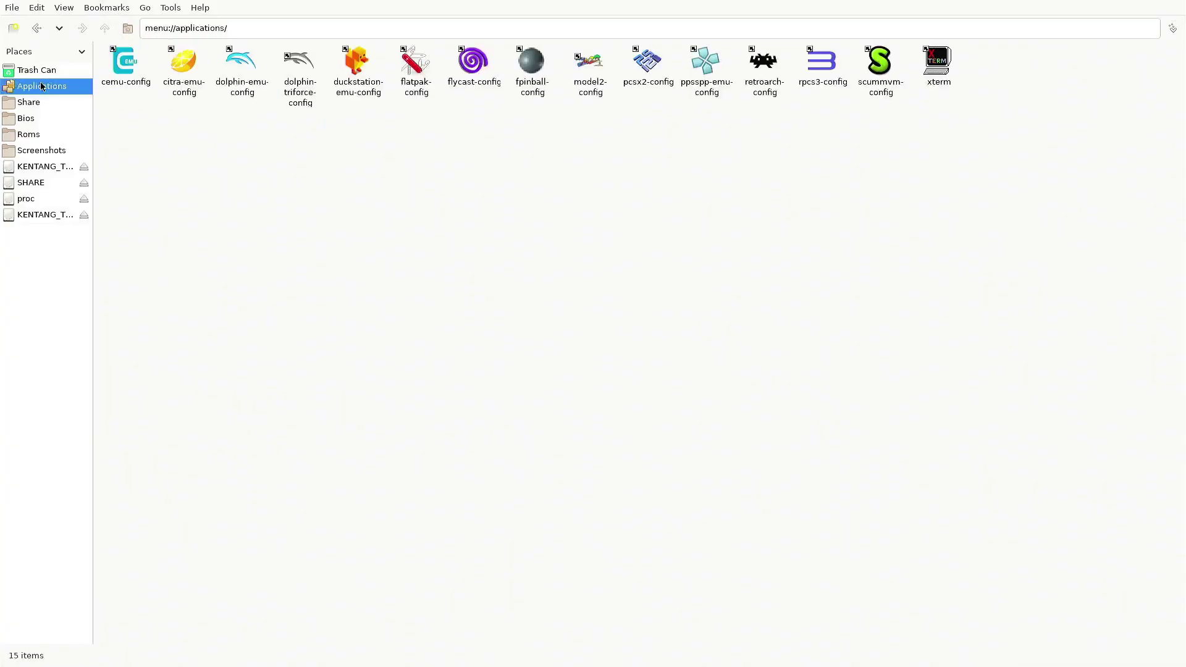
{"action": "left_click", "coordinate": [832, 86]}
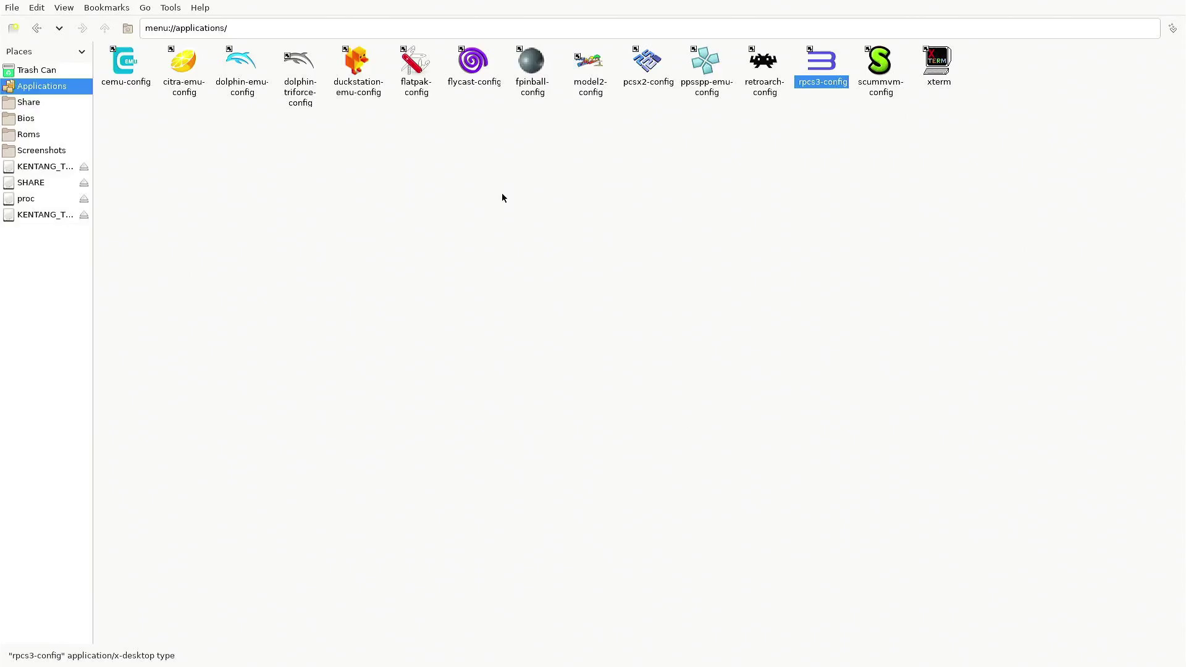
{"action": "left_click", "coordinate": [276, 156]}
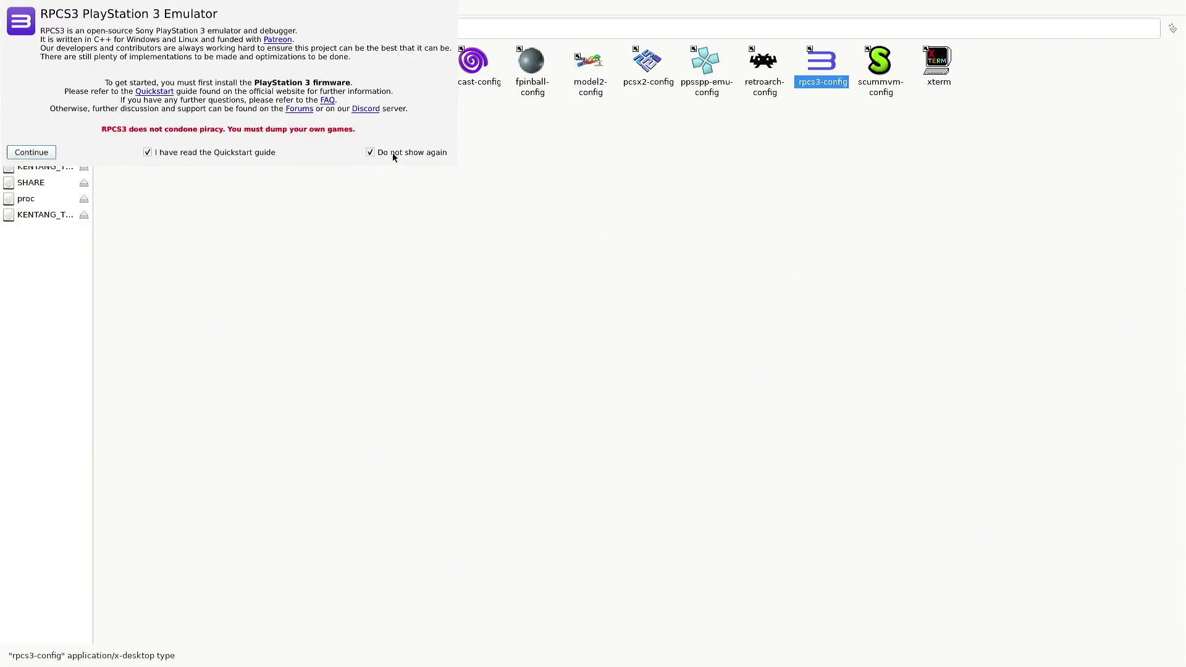
{"action": "left_click", "coordinate": [13, 156]}
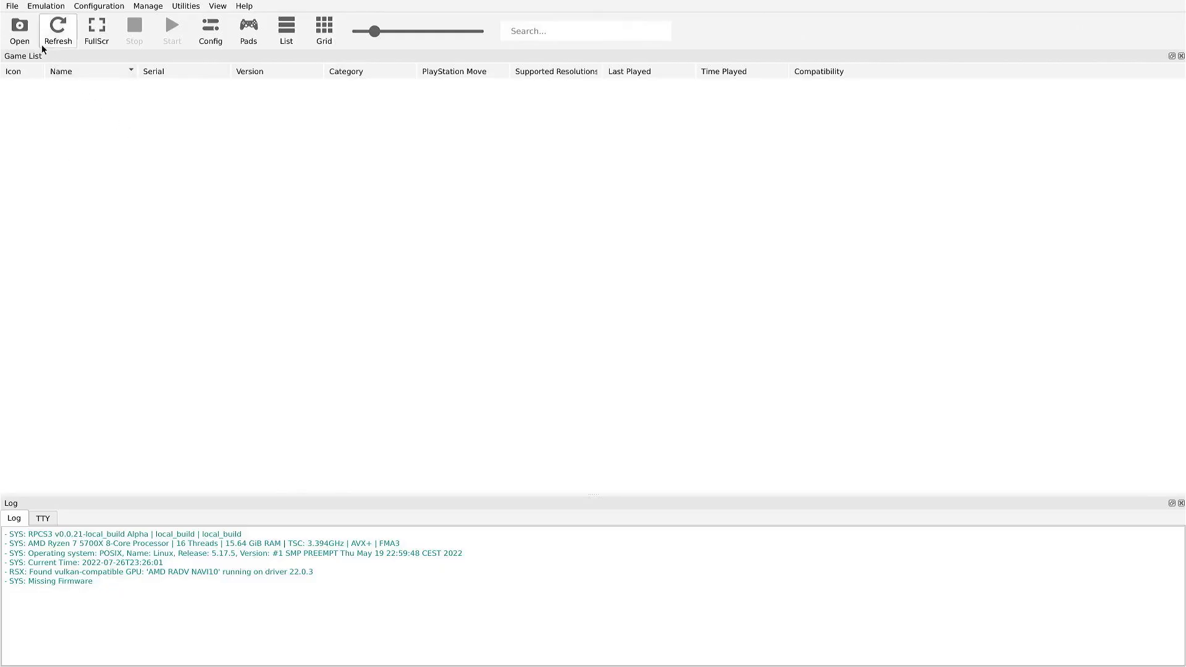
- Install the PS3 firmware from PS3UPDAT.PUP in /userdata/bios and dismiss the completion message with Don't show again enabled
{"action": "left_click", "coordinate": [13, 6]}
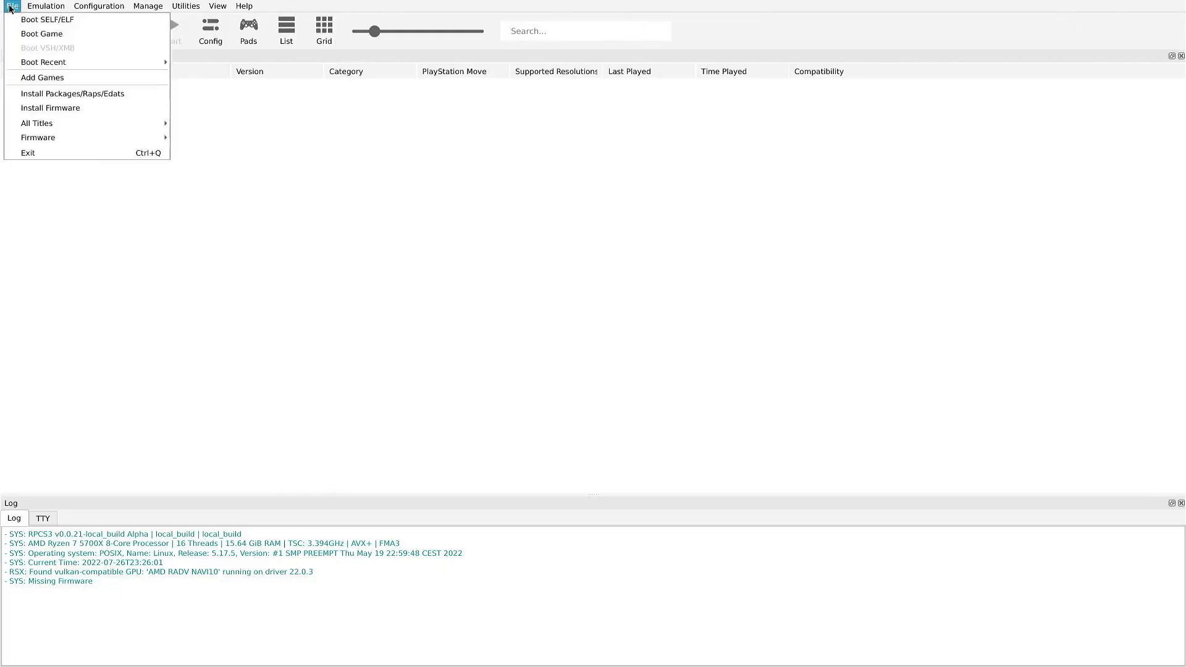
{"action": "left_click", "coordinate": [39, 108]}
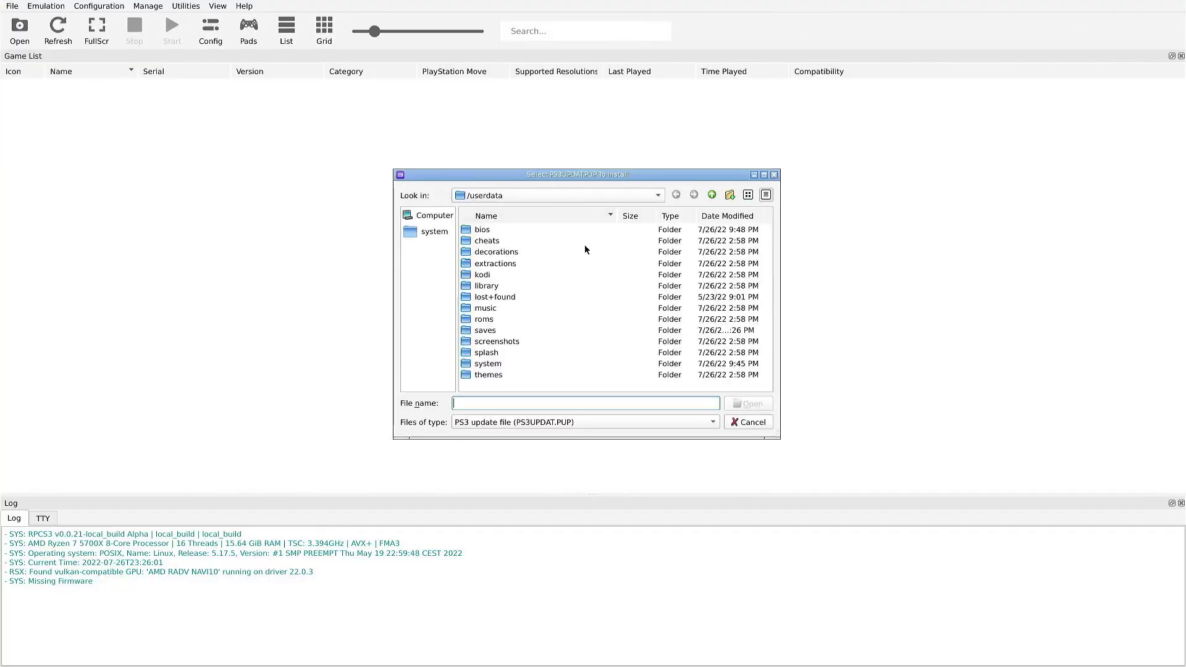
{"action": "double_click", "coordinate": [509, 229]}
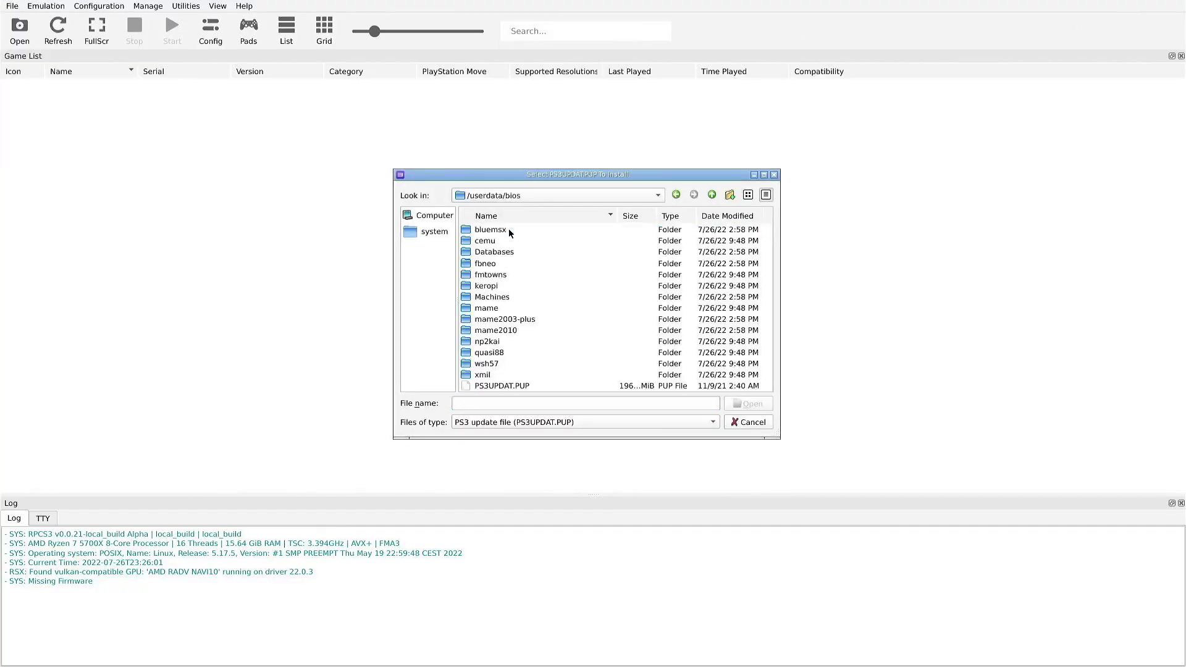
{"action": "left_click", "coordinate": [509, 384]}
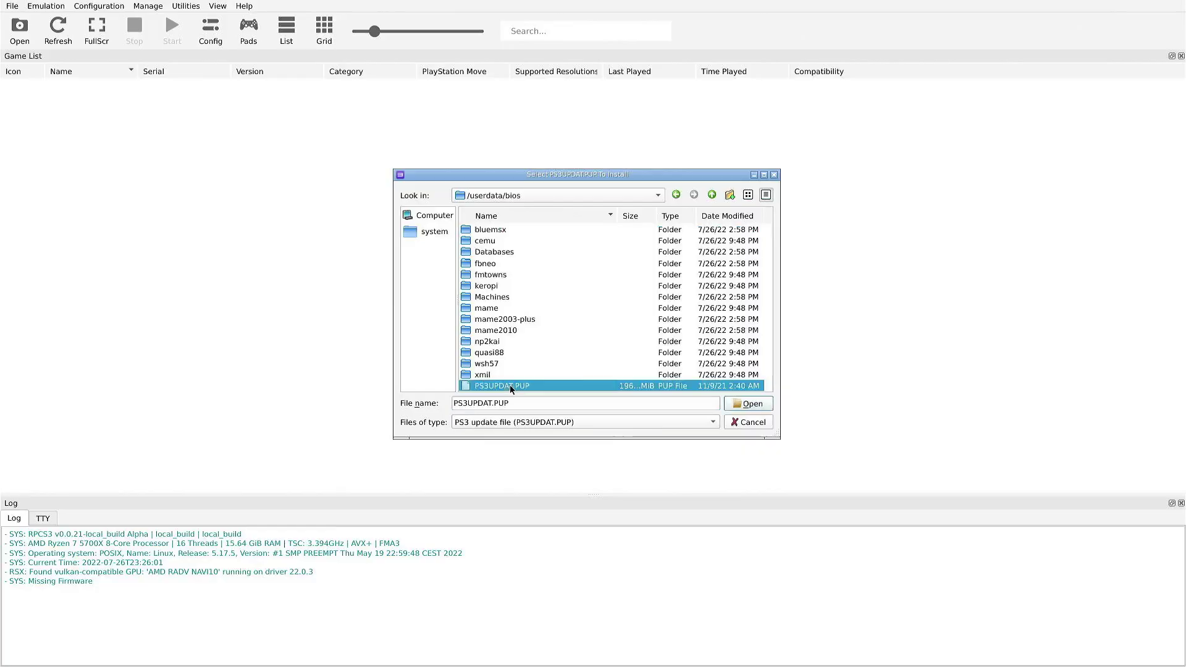
{"action": "left_click", "coordinate": [738, 408]}
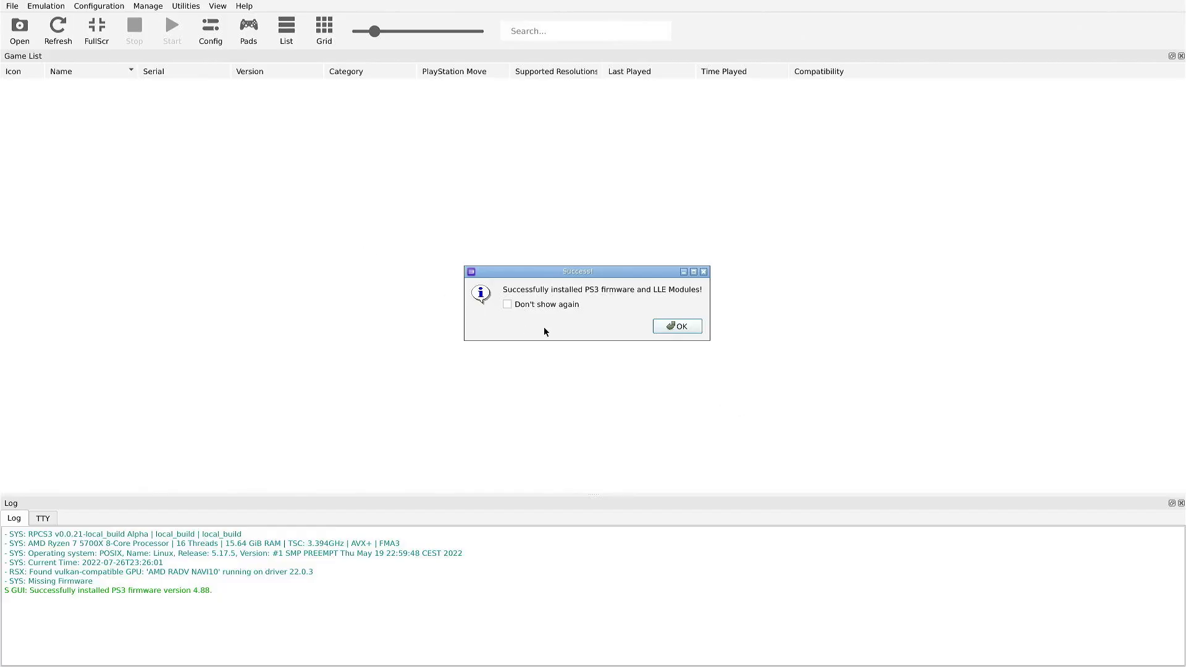
{"action": "left_click", "coordinate": [542, 305]}
{"action": "left_click", "coordinate": [688, 330]}
{"action": "left_click", "coordinate": [688, 330]}
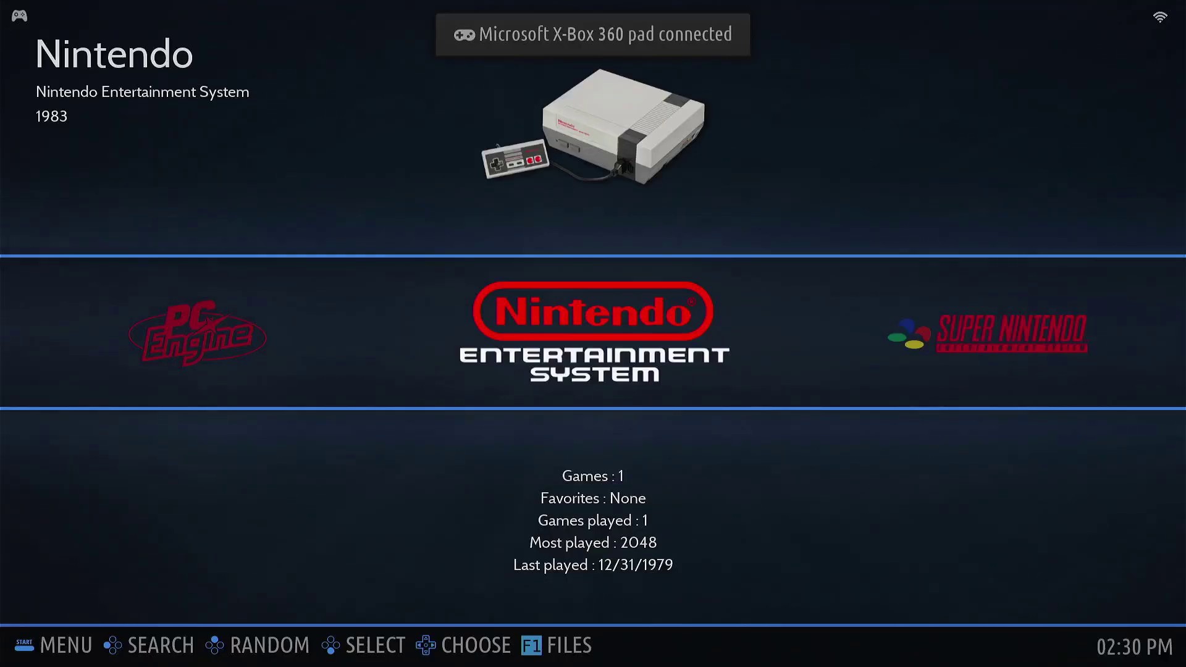
- Update the gamelists from Batocera's game settings and confirm the update
{"action": "key", "text": "Return"}
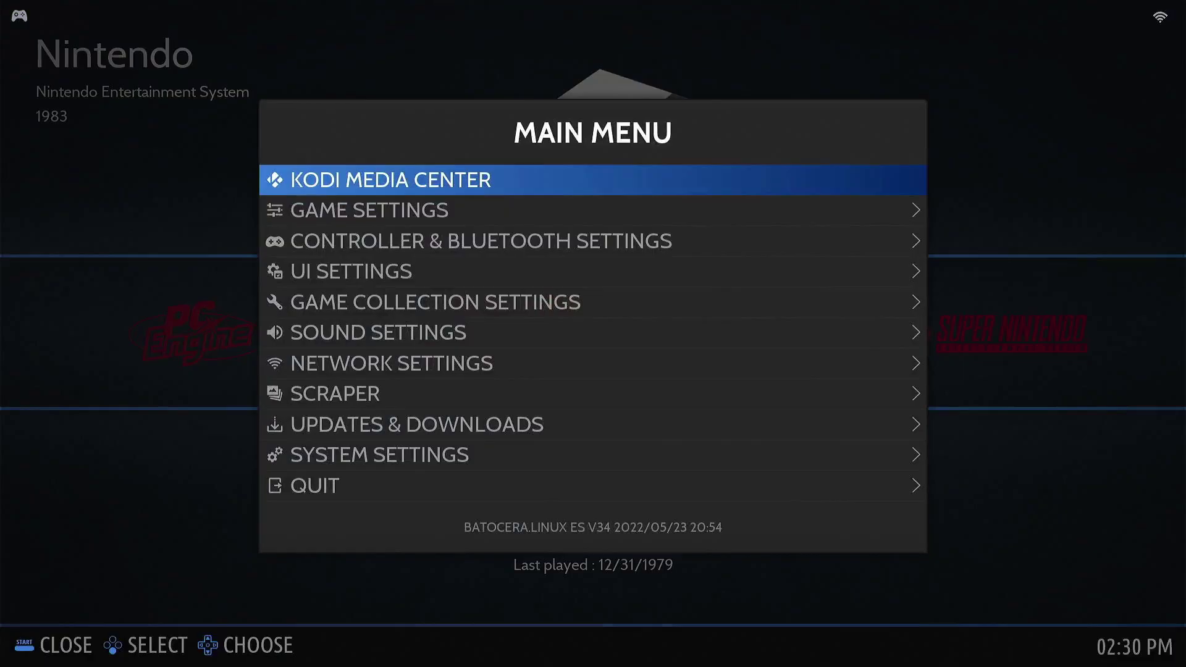
{"action": "key", "text": "Down"}
{"action": "key", "text": "Return"}
{"action": "key", "text": "Return"}
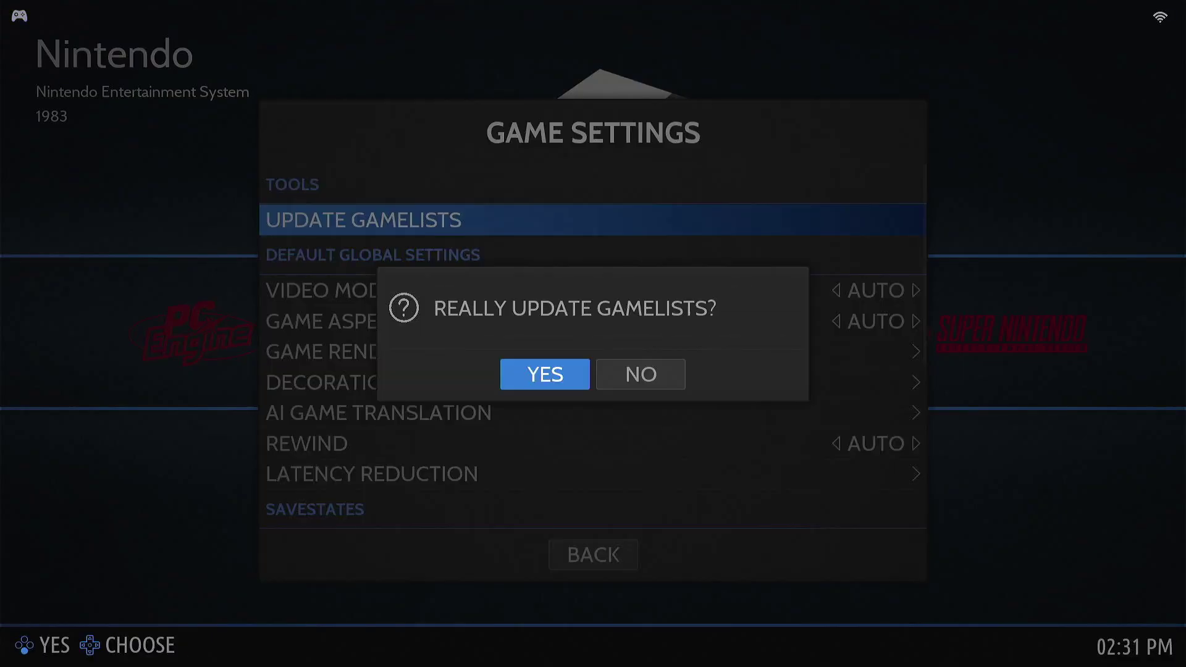
{"action": "key", "text": "Return"}
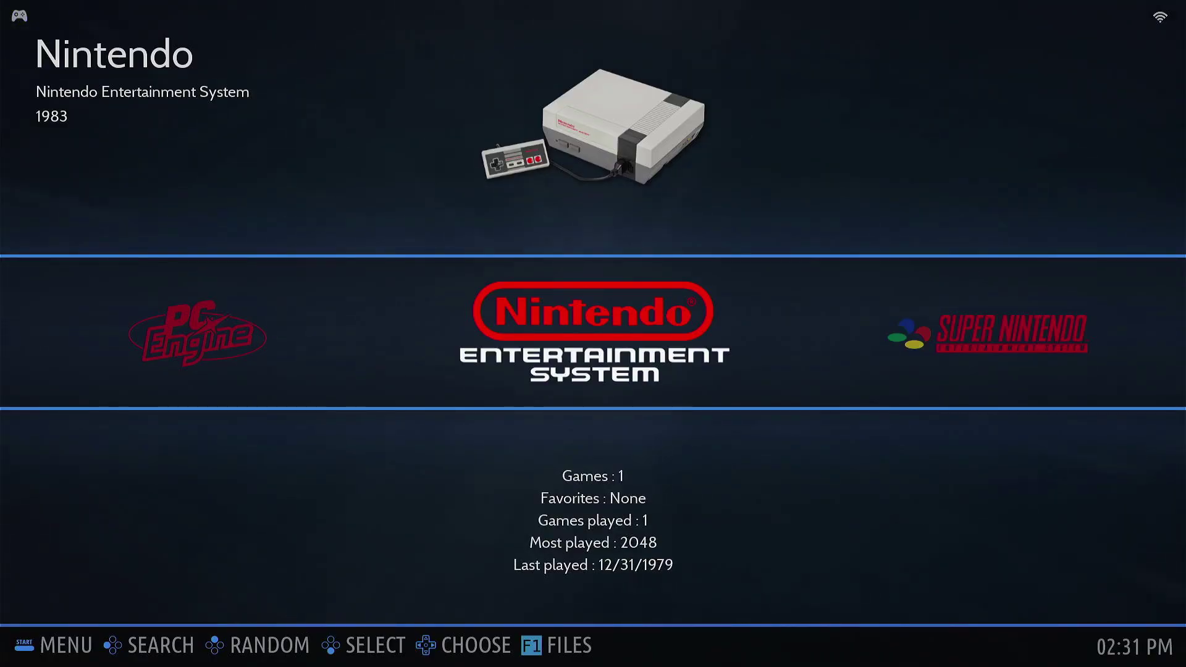
- Browse the game systems from Nintendo Entertainment System past Super Nintendo and Nintendo 64
{"action": "key", "text": "Right"}
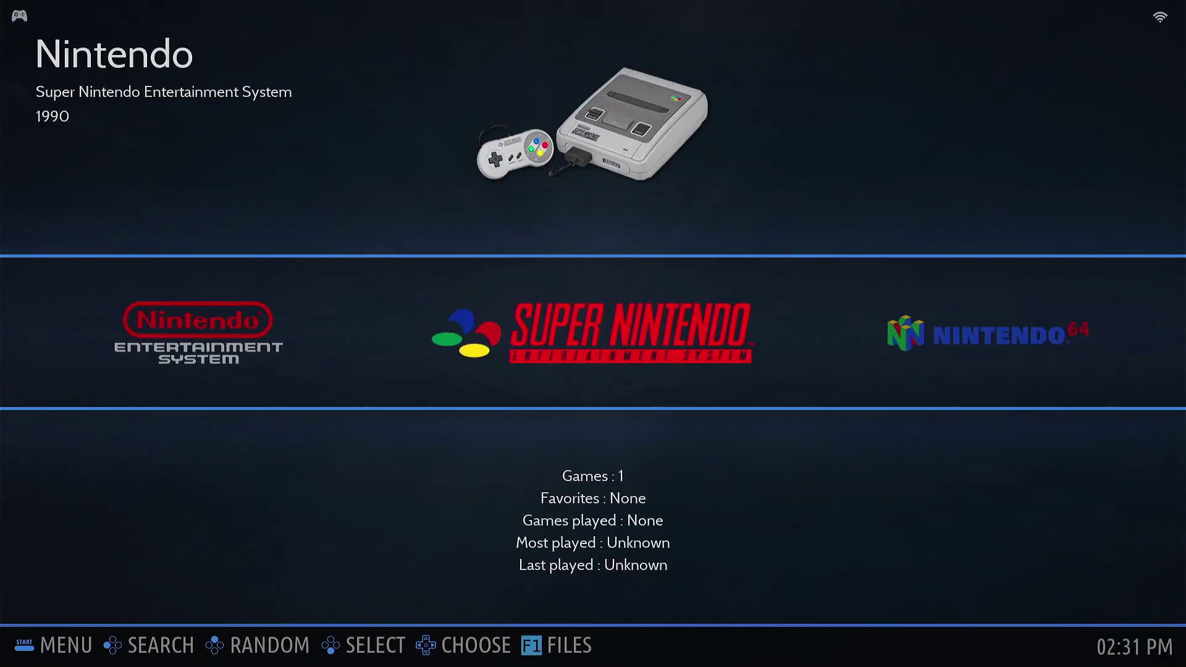
{"action": "key", "text": "Right"}
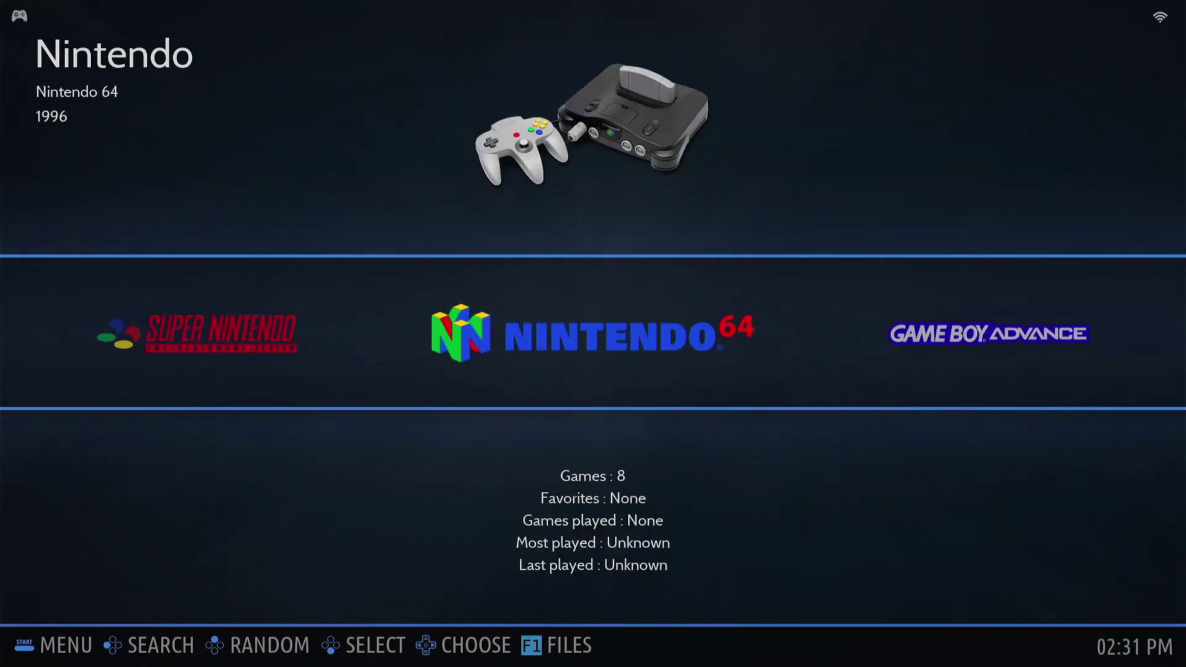
{"action": "key", "text": "Right"}
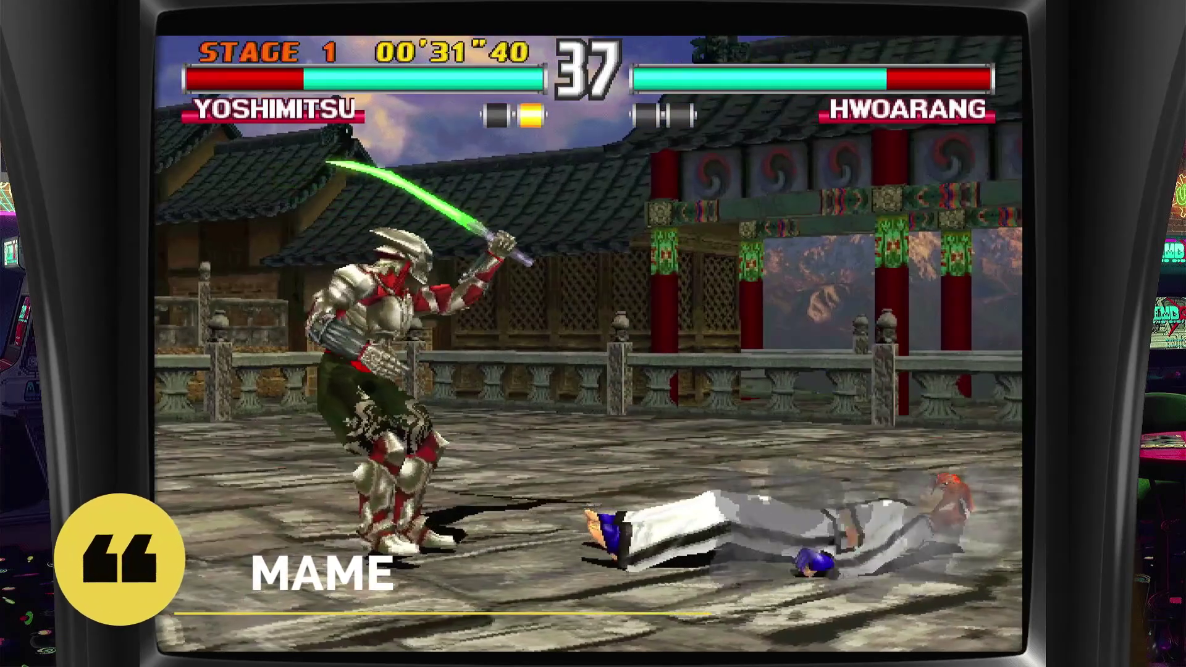